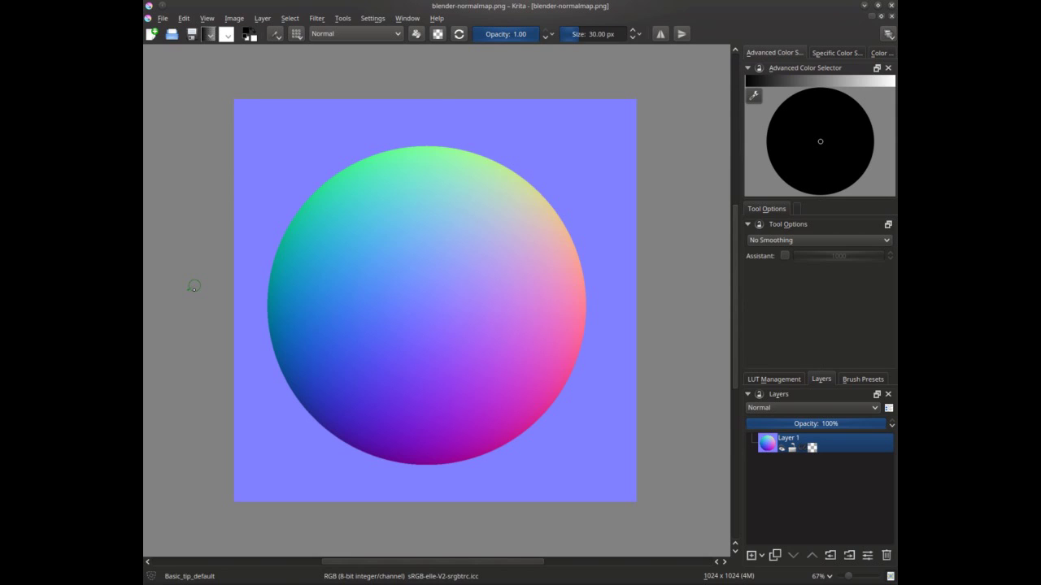
# - Switch to the inking_pen_mid_new brush preset and bring up the unnamed drawing with the sun, eye and arc
pyautogui.press('/')
pyautogui.click(409, 18)
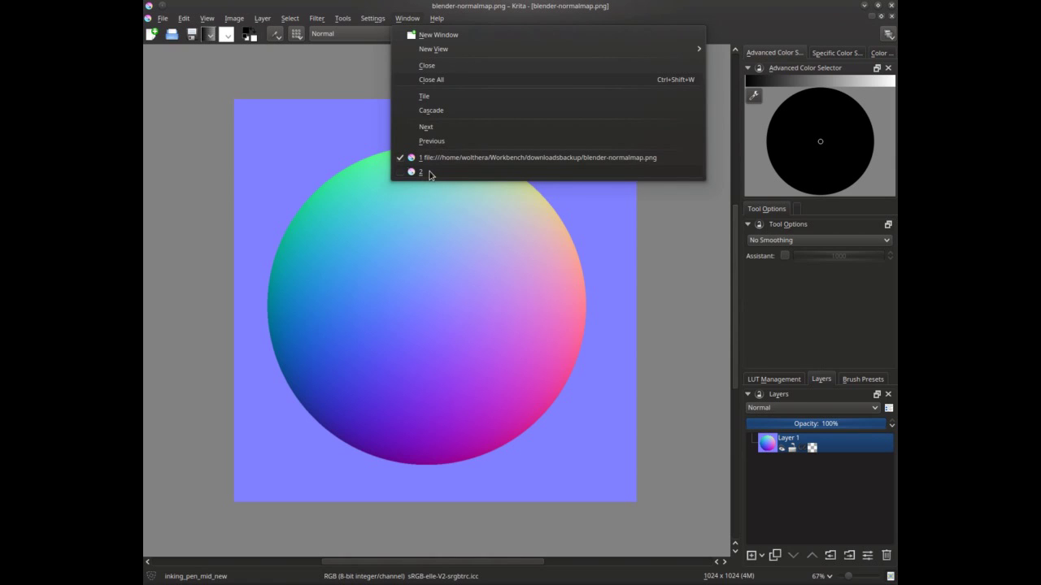
pyautogui.click(429, 172)
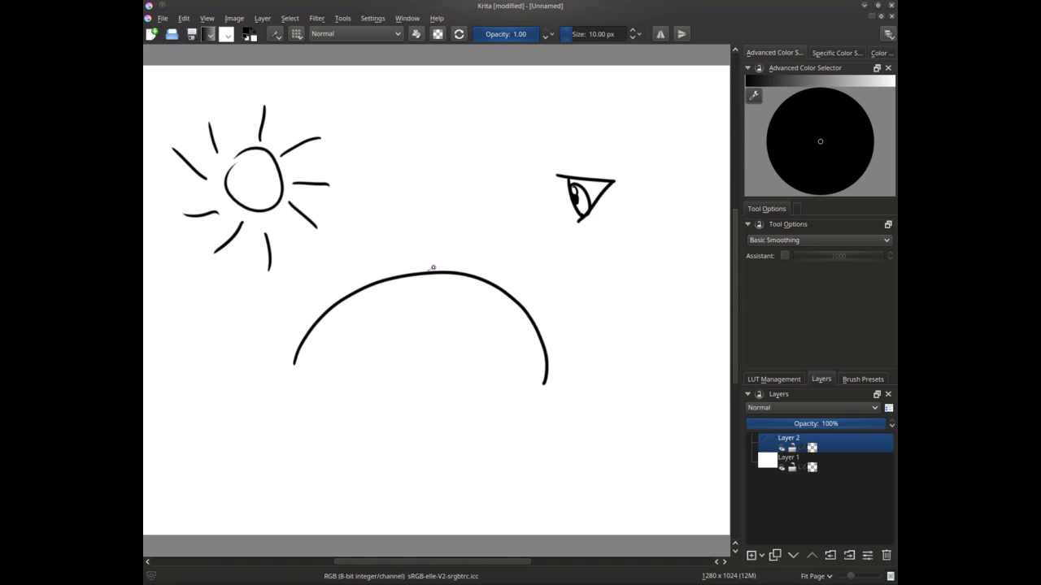
# - Draw a dashed vertical normal rising from the top of the arc and label it N
pyautogui.moveTo(432, 267); pyautogui.dragTo(432, 257)
pyautogui.moveTo(431, 247); pyautogui.dragTo(430, 238)
pyautogui.moveTo(430, 230); pyautogui.dragTo(429, 221)
pyautogui.moveTo(429, 216)
pyautogui.mouseDown()
pyautogui.moveTo(422, 183)
pyautogui.moveTo(436, 180)
pyautogui.mouseUp()
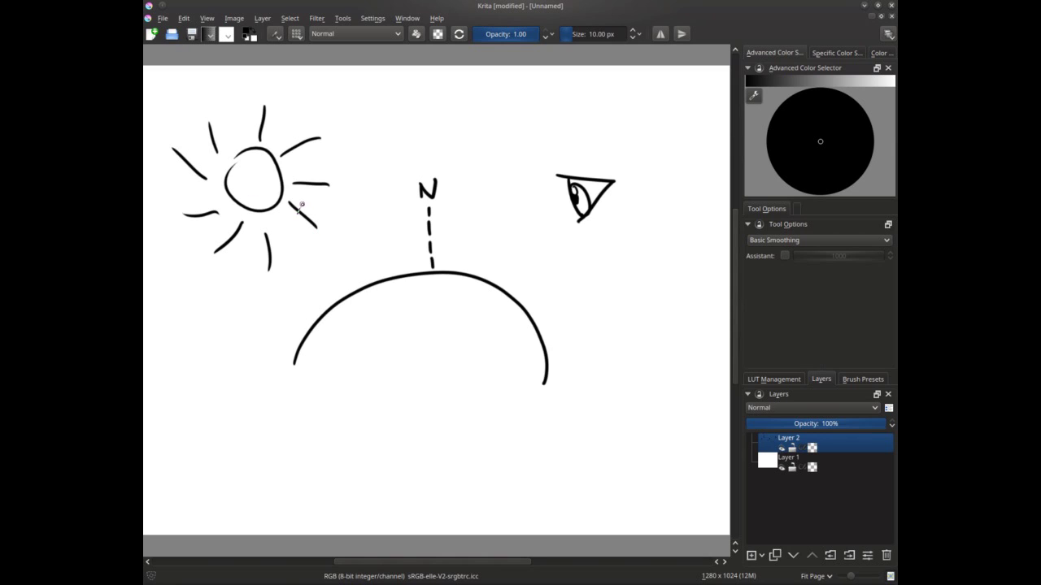
# - Draw a sun ray reflecting off the arc's top toward the eye with angle marks, plus a second ray bouncing upward from the arc's left side
pyautogui.moveTo(296, 205); pyautogui.dragTo(433, 270)
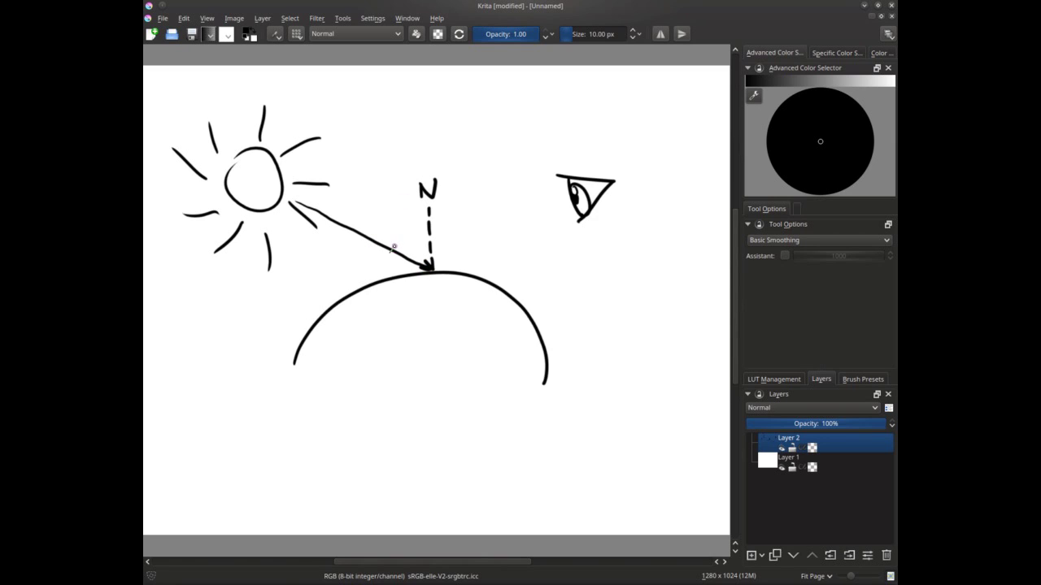
pyautogui.moveTo(394, 247); pyautogui.dragTo(424, 226)
pyautogui.moveTo(435, 227)
pyautogui.mouseDown()
pyautogui.moveTo(467, 245)
pyautogui.moveTo(540, 196)
pyautogui.mouseUp()
pyautogui.moveTo(522, 197)
pyautogui.mouseDown()
pyautogui.moveTo(540, 196)
pyautogui.moveTo(534, 209)
pyautogui.mouseUp()
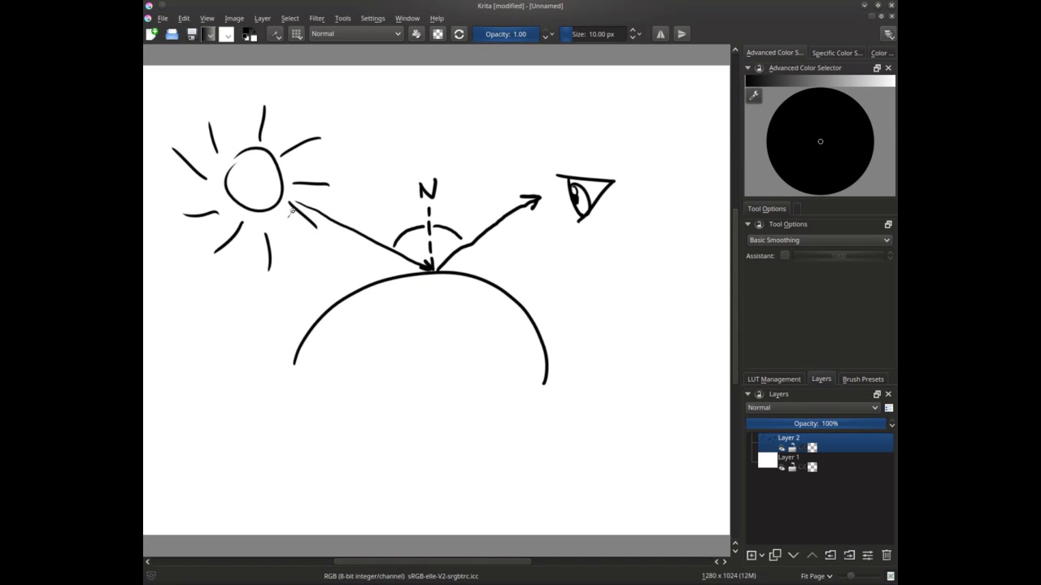
pyautogui.moveTo(290, 208); pyautogui.dragTo(351, 289)
pyautogui.moveTo(353, 288)
pyautogui.mouseDown()
pyautogui.moveTo(322, 157)
pyautogui.moveTo(344, 171)
pyautogui.mouseUp()
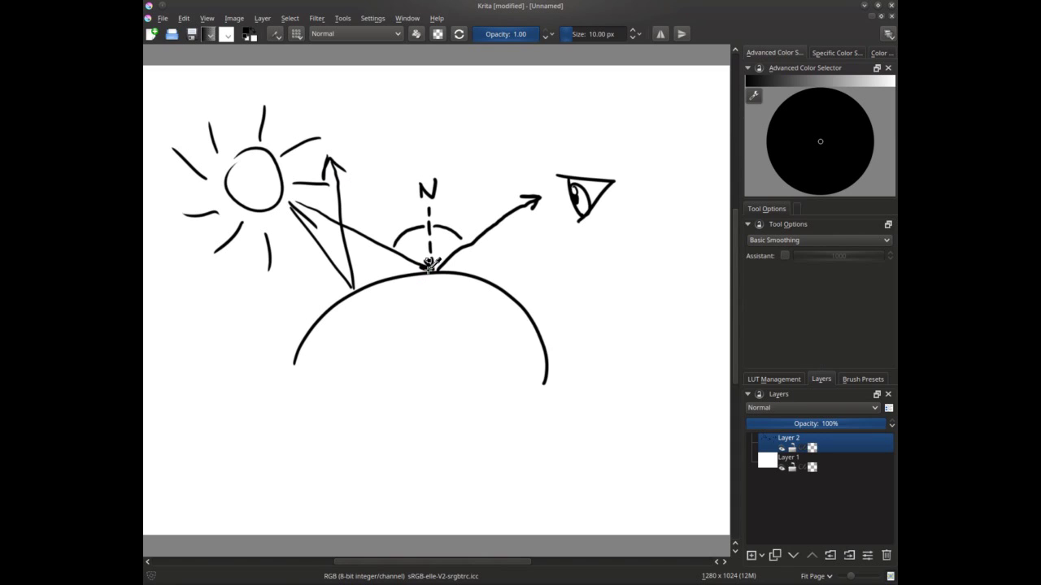
# - Undo all the ray, angle and normal strokes back to the plain sun, eye and arc
pyautogui.hotkey('ctrl', 'z')
pyautogui.hotkey('ctrl', 'z')
pyautogui.hotkey('ctrl', 'z')
pyautogui.hotkey('ctrl', 'z')
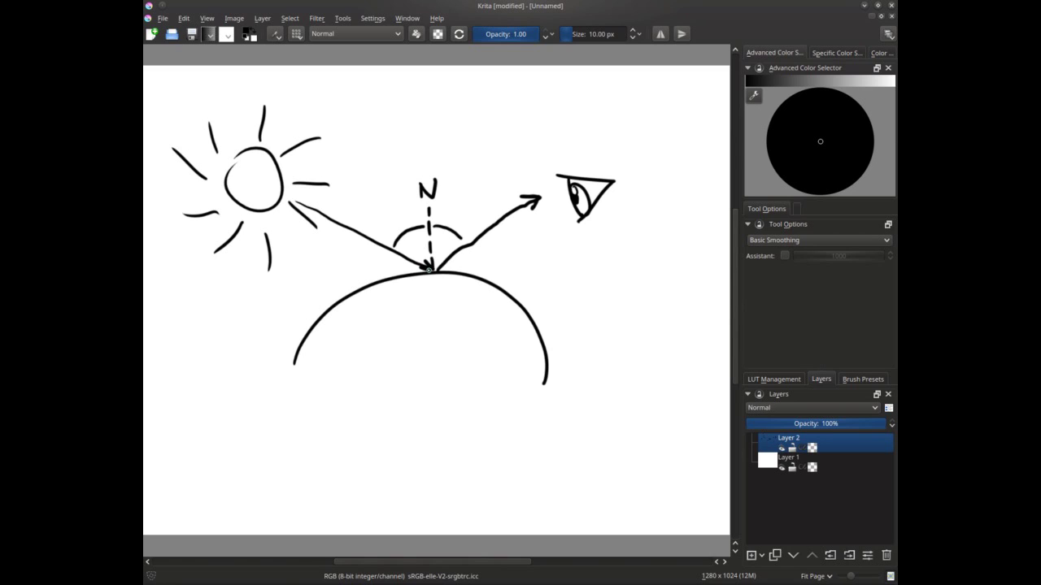
pyautogui.hotkey('ctrl', 'z')
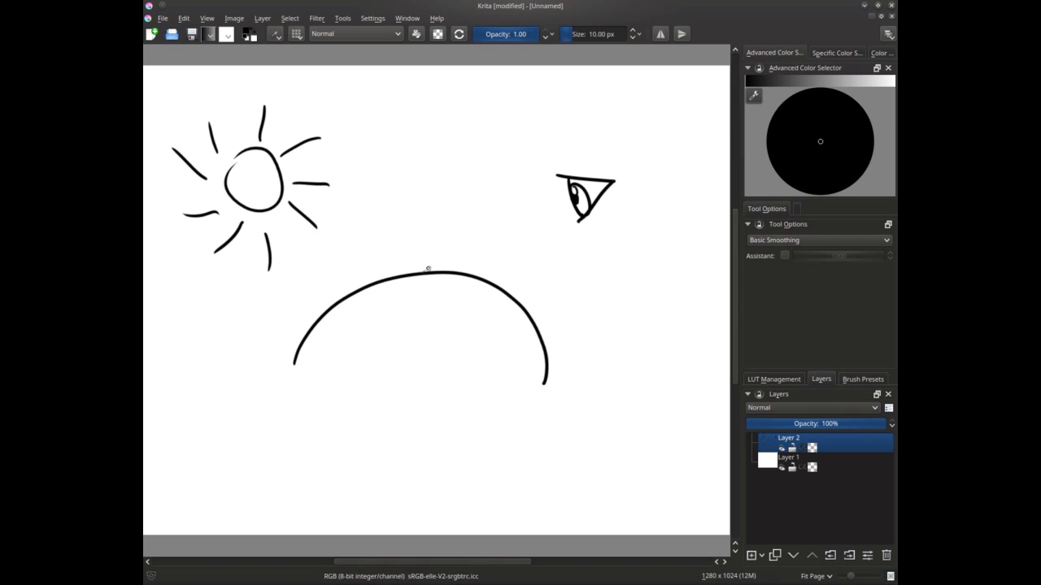
# - Draw a dashed normal from the arc's top tilted toward the sun and label it N
pyautogui.moveTo(427, 267); pyautogui.dragTo(408, 239)
pyautogui.moveTo(400, 227); pyautogui.dragTo(391, 212)
pyautogui.moveTo(384, 203); pyautogui.dragTo(380, 195)
pyautogui.moveTo(362, 186)
pyautogui.mouseDown()
pyautogui.moveTo(353, 167)
pyautogui.moveTo(374, 183)
pyautogui.moveTo(361, 157)
pyautogui.mouseUp()
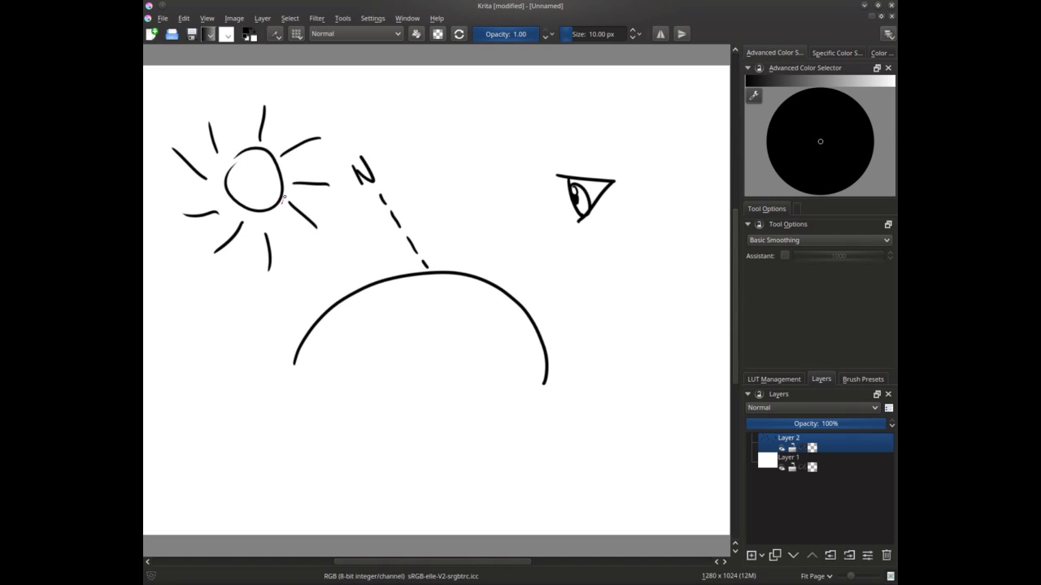
# - Draw a sun ray hitting the arc's top, mark the angles around the tilted normal, and add the reflected ray going nearly straight up
pyautogui.moveTo(284, 197)
pyautogui.mouseDown()
pyautogui.moveTo(431, 269)
pyautogui.moveTo(414, 270)
pyautogui.moveTo(398, 230)
pyautogui.moveTo(416, 220)
pyautogui.mouseUp()
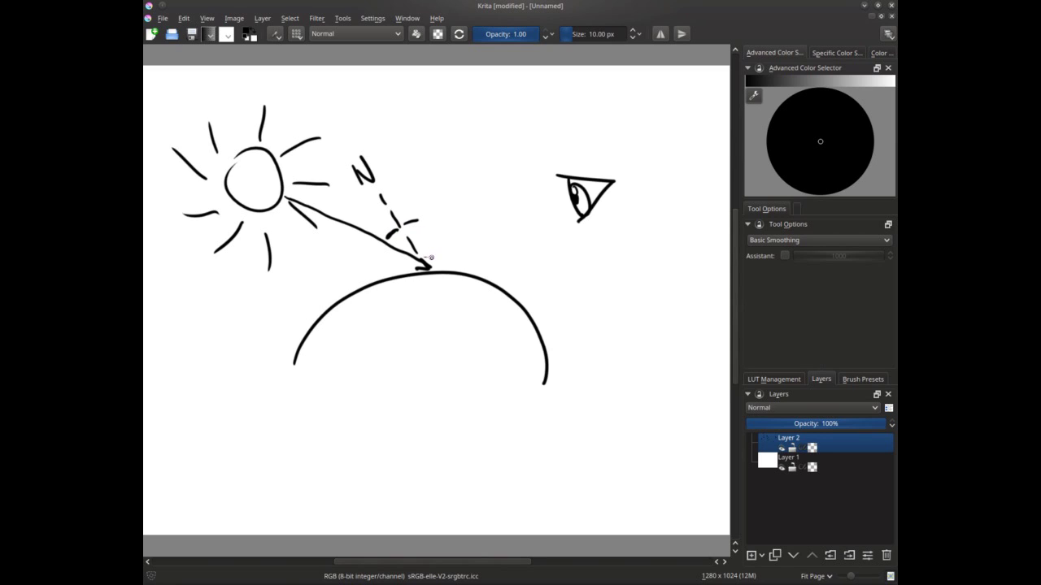
pyautogui.moveTo(428, 267)
pyautogui.mouseDown()
pyautogui.moveTo(412, 122)
pyautogui.moveTo(421, 132)
pyautogui.mouseUp()
pyautogui.moveTo(483, 281)
pyautogui.mouseDown()
pyautogui.moveTo(499, 243)
pyautogui.moveTo(501, 257)
pyautogui.mouseUp()
pyautogui.hotkey('ctrl', 'z')
pyautogui.hotkey('ctrl', 'z')
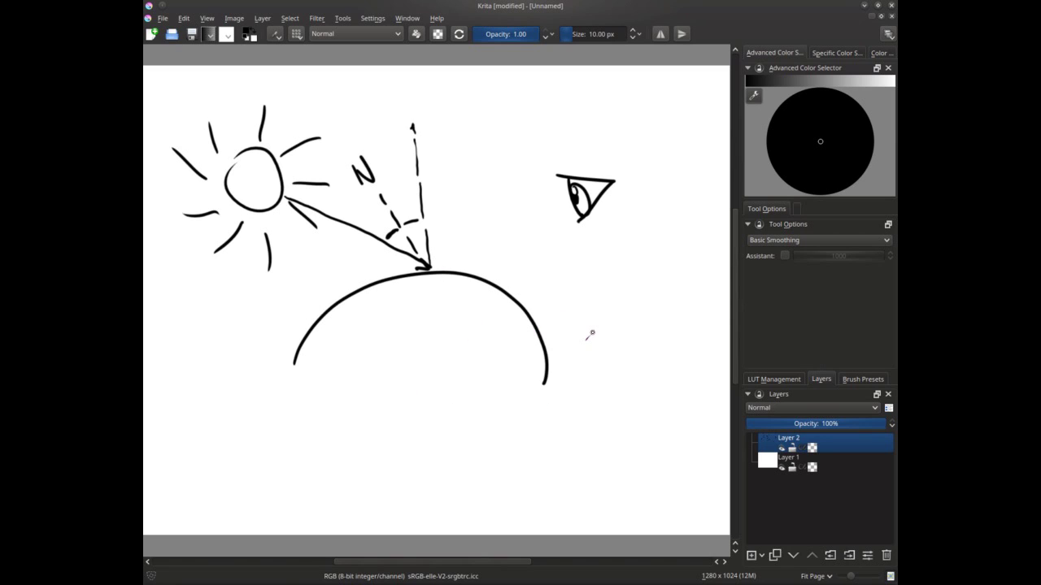
# - Draw a horizontal surface line across the arc with five normals standing on it at varying slants
pyautogui.moveTo(233, 309); pyautogui.dragTo(613, 308)
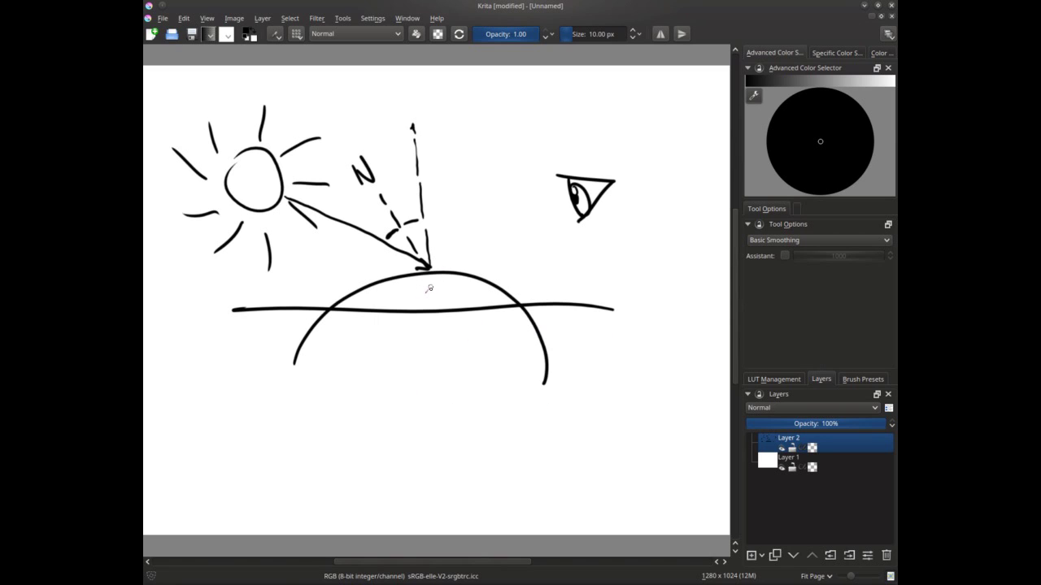
pyautogui.moveTo(390, 238); pyautogui.dragTo(425, 309)
pyautogui.moveTo(443, 309); pyautogui.dragTo(465, 238)
pyautogui.moveTo(471, 251); pyautogui.dragTo(488, 305)
pyautogui.moveTo(539, 250); pyautogui.dragTo(503, 310)
pyautogui.moveTo(586, 246); pyautogui.dragTo(550, 303)
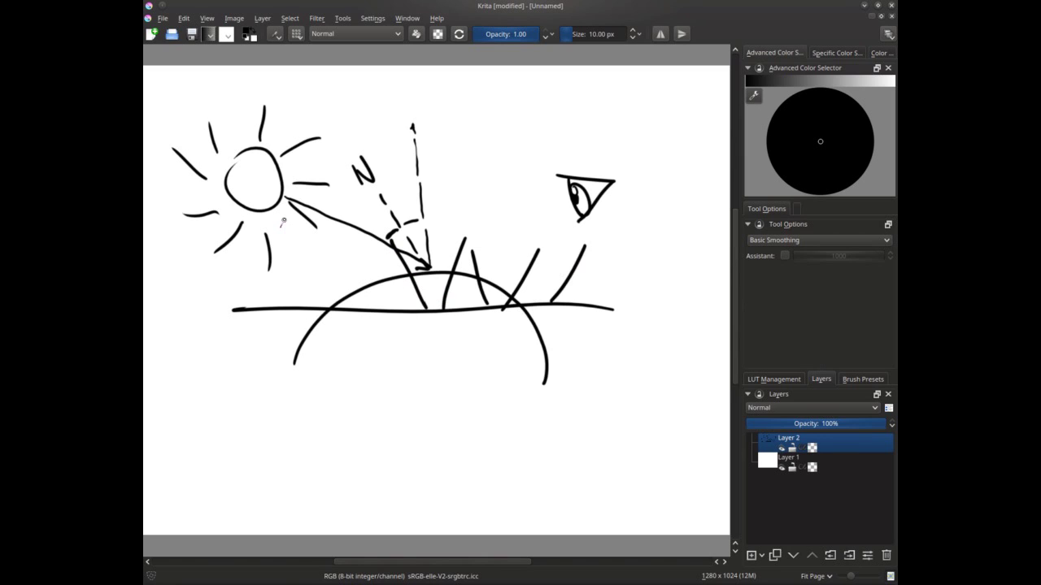
# - Draw light rays striking the horizontal line and bouncing off in different directions around the slanted normals
pyautogui.moveTo(278, 209)
pyautogui.mouseDown()
pyautogui.moveTo(315, 246)
pyautogui.moveTo(498, 201)
pyautogui.mouseUp()
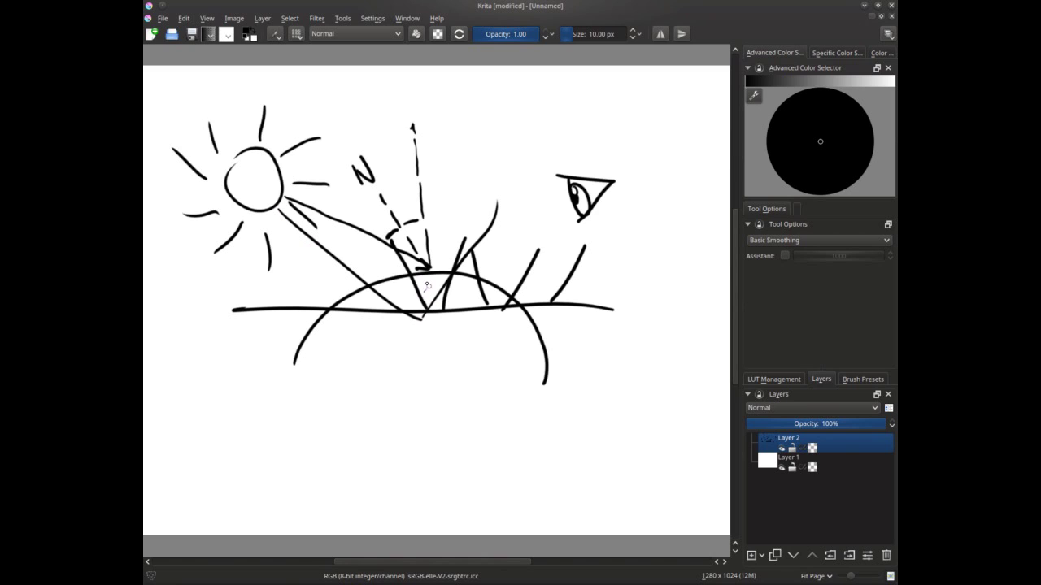
pyautogui.moveTo(389, 242)
pyautogui.mouseDown()
pyautogui.moveTo(455, 311)
pyautogui.moveTo(576, 293)
pyautogui.mouseUp()
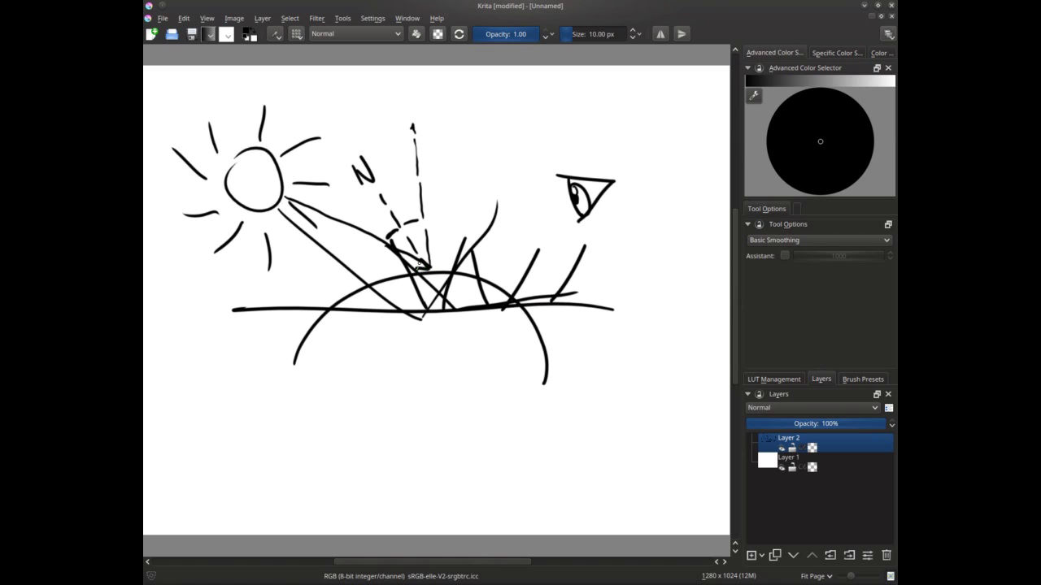
pyautogui.moveTo(574, 225); pyautogui.dragTo(452, 303)
pyautogui.moveTo(631, 240); pyautogui.dragTo(514, 301)
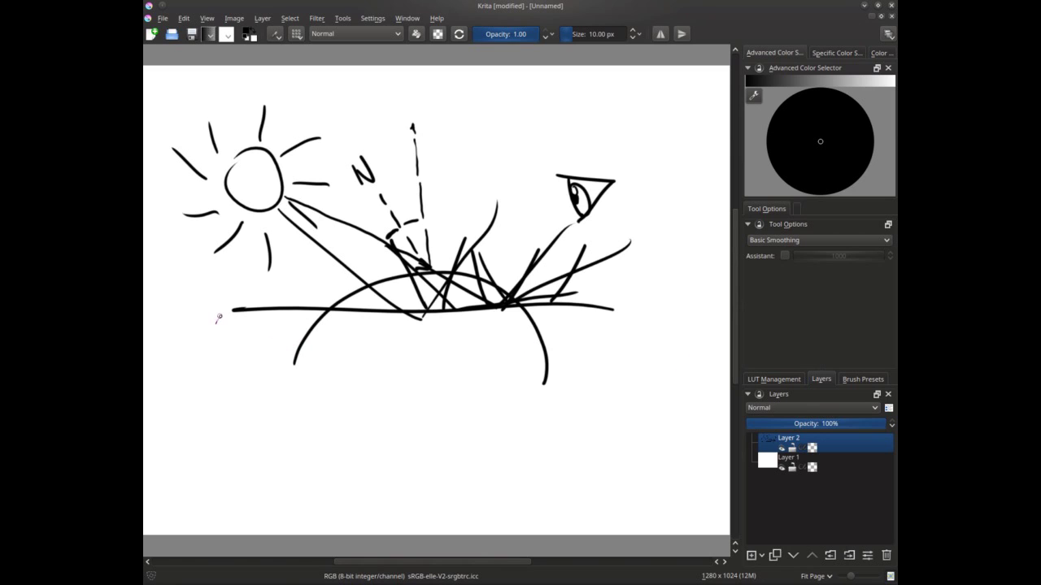
# - Write "X,Y,Z" by hand in the empty area below the arc
pyautogui.moveTo(344, 445); pyautogui.dragTo(346, 458)
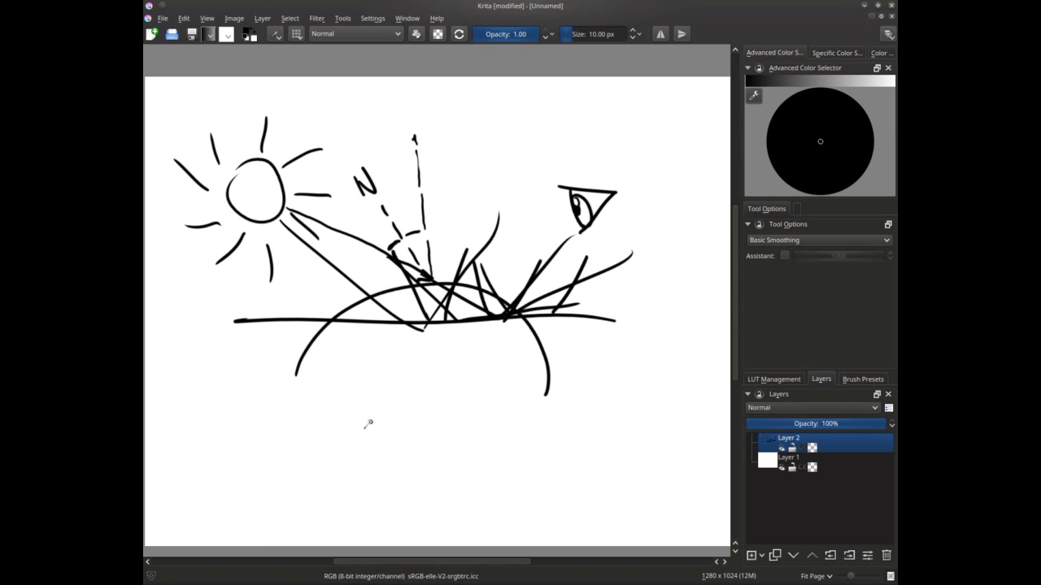
pyautogui.moveTo(371, 390)
pyautogui.mouseDown()
pyautogui.moveTo(391, 416)
pyautogui.moveTo(371, 428)
pyautogui.moveTo(406, 432)
pyautogui.mouseUp()
pyautogui.moveTo(416, 394)
pyautogui.mouseDown()
pyautogui.moveTo(439, 433)
pyautogui.moveTo(457, 439)
pyautogui.mouseUp()
pyautogui.moveTo(479, 397)
pyautogui.mouseDown()
pyautogui.moveTo(498, 428)
pyautogui.moveTo(519, 424)
pyautogui.mouseUp()
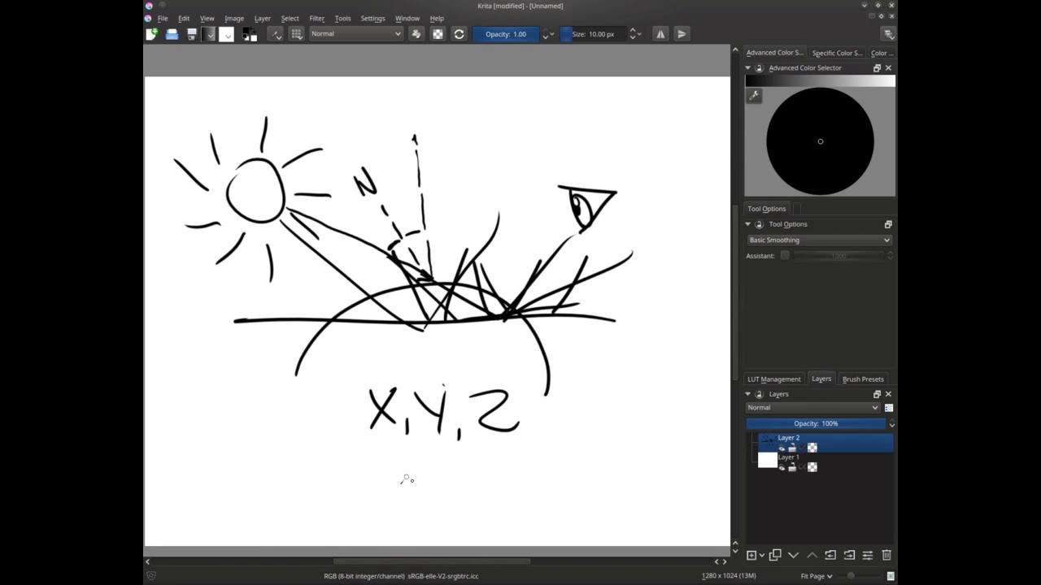
# - Write "R,G,B" by hand directly below the X,Y,Z letters
pyautogui.moveTo(361, 468)
pyautogui.mouseDown()
pyautogui.moveTo(362, 497)
pyautogui.moveTo(395, 497)
pyautogui.mouseUp()
pyautogui.moveTo(412, 490); pyautogui.dragTo(408, 502)
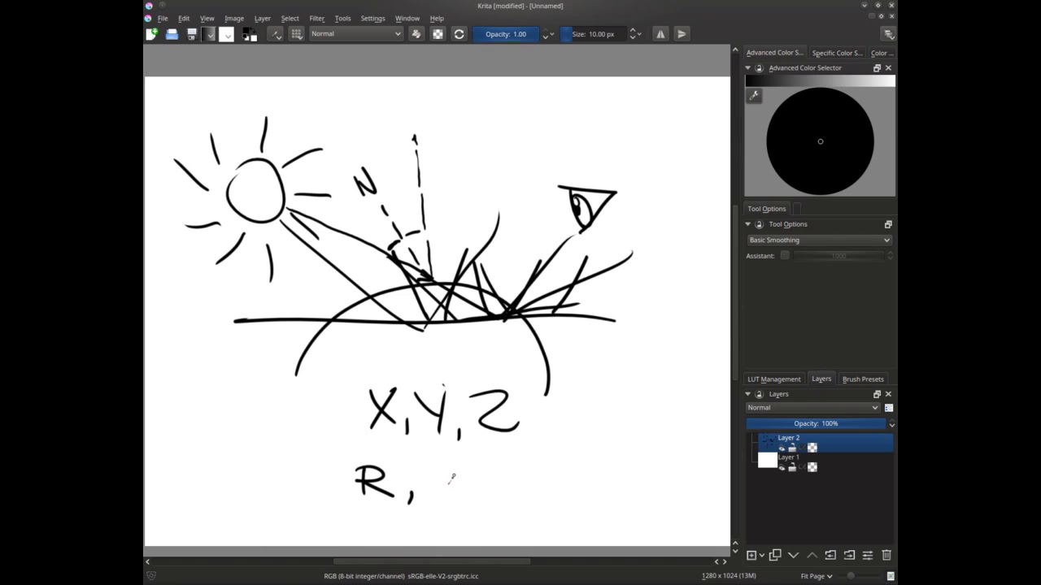
pyautogui.moveTo(452, 474); pyautogui.dragTo(444, 489)
pyautogui.moveTo(466, 490); pyautogui.dragTo(464, 503)
pyautogui.moveTo(479, 469)
pyautogui.mouseDown()
pyautogui.moveTo(478, 496)
pyautogui.moveTo(500, 480)
pyautogui.mouseUp()
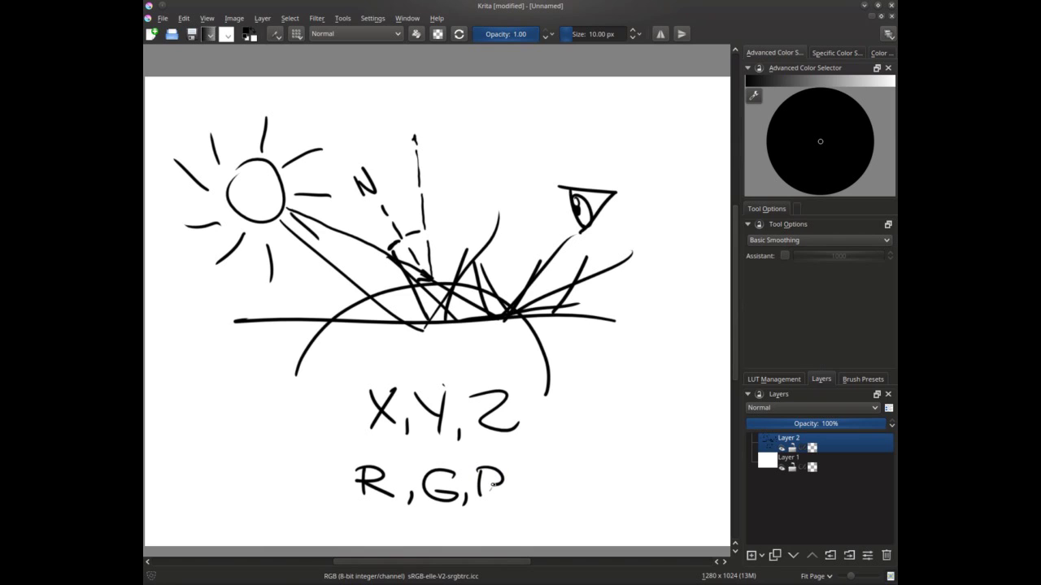
pyautogui.moveTo(492, 485); pyautogui.dragTo(488, 499)
# - Draw vertical equals signs linking X to R, Y to G and Z to B
pyautogui.moveTo(382, 442); pyautogui.dragTo(388, 454)
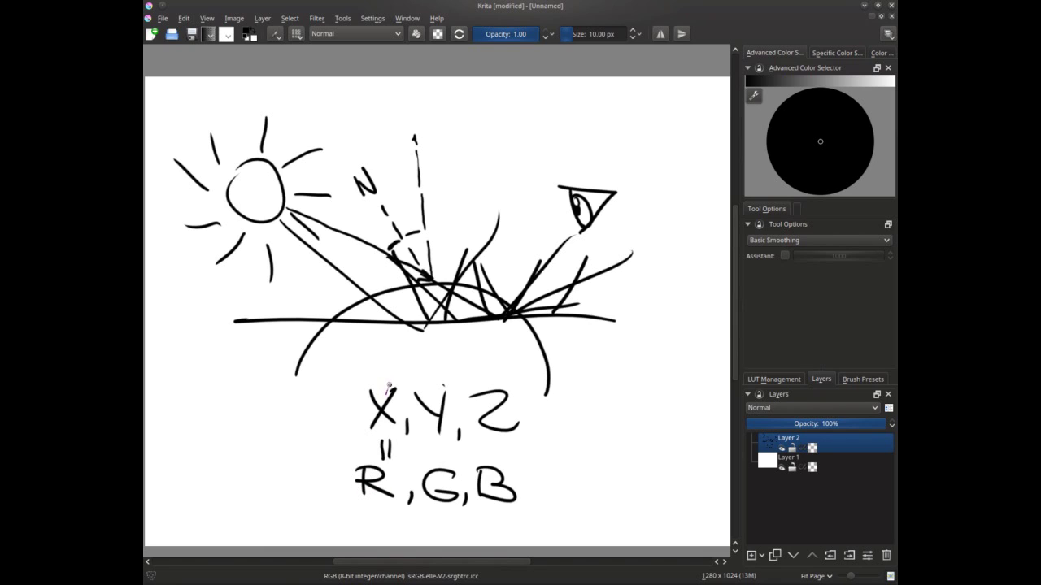
pyautogui.moveTo(437, 445); pyautogui.dragTo(437, 461)
pyautogui.moveTo(447, 445)
pyautogui.mouseDown()
pyautogui.moveTo(446, 461)
pyautogui.moveTo(489, 457)
pyautogui.mouseUp()
pyautogui.moveTo(496, 445); pyautogui.dragTo(496, 460)
# - Return to blender-normalmap.png and open the PhongBumpmap filter, moving its dialog clear of the sphere
pyautogui.click(407, 18)
pyautogui.click(455, 163)
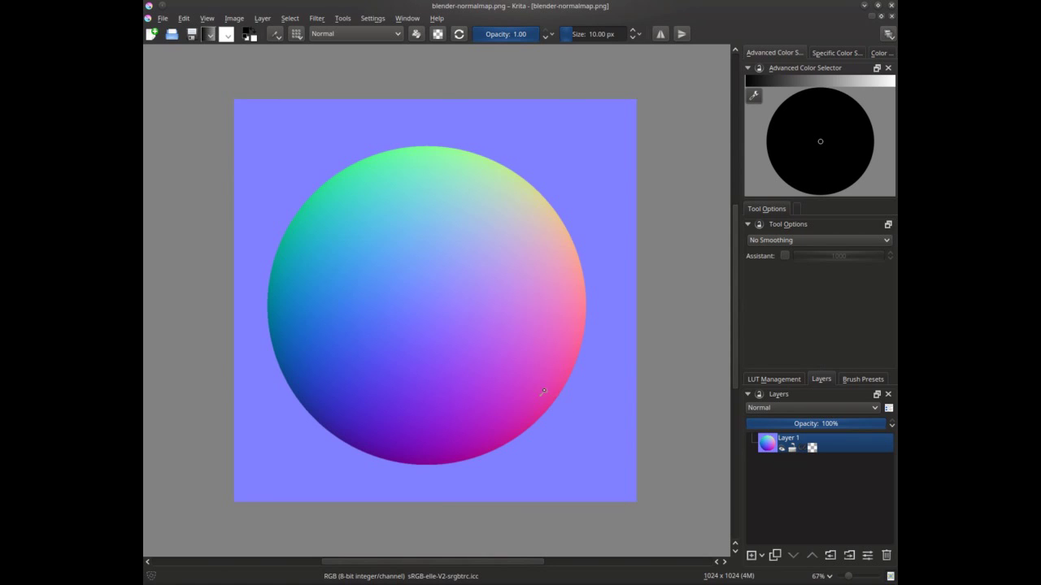
pyautogui.click(316, 19)
pyautogui.moveTo(379, 151)
pyautogui.click(498, 165)
pyautogui.moveTo(570, 150); pyautogui.dragTo(832, 152)
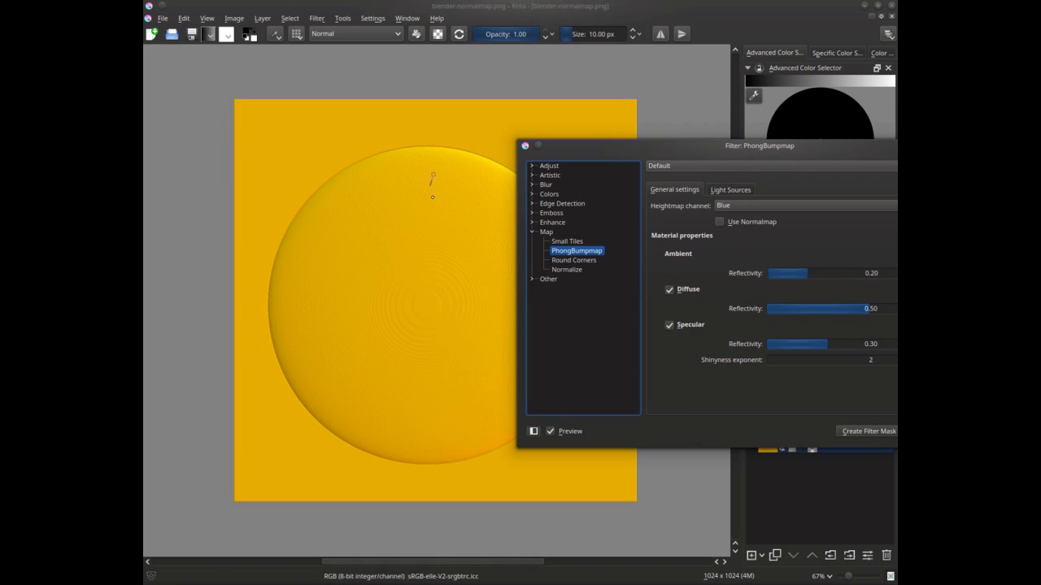
pyautogui.moveTo(616, 146); pyautogui.dragTo(513, 65)
# - Set Light Source 1's azimuth to 14° and enable Use Normalmap in the PhongBumpmap filter
pyautogui.click(626, 109)
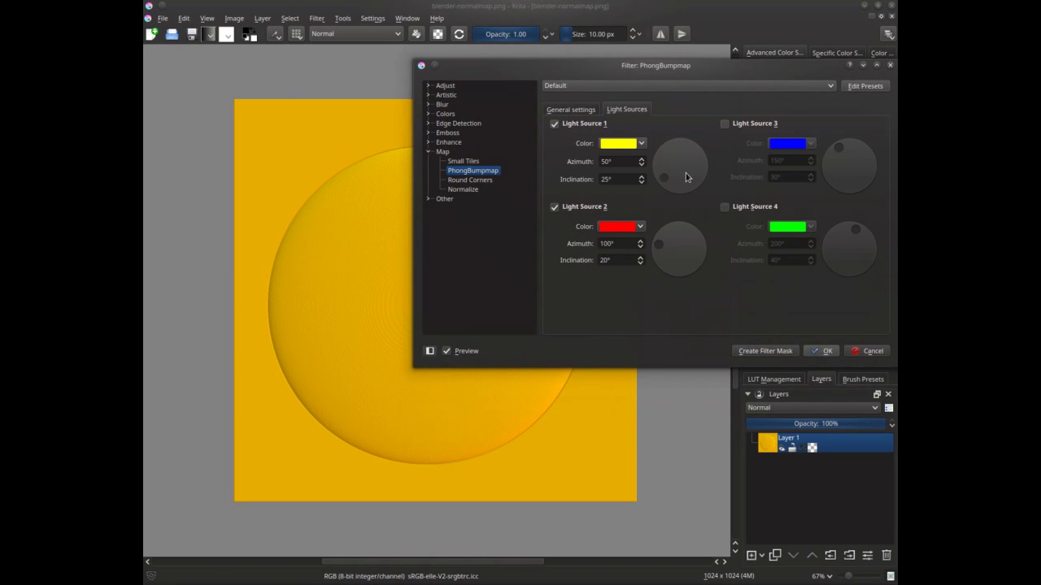
pyautogui.moveTo(691, 189); pyautogui.dragTo(713, 190)
pyautogui.click(575, 112)
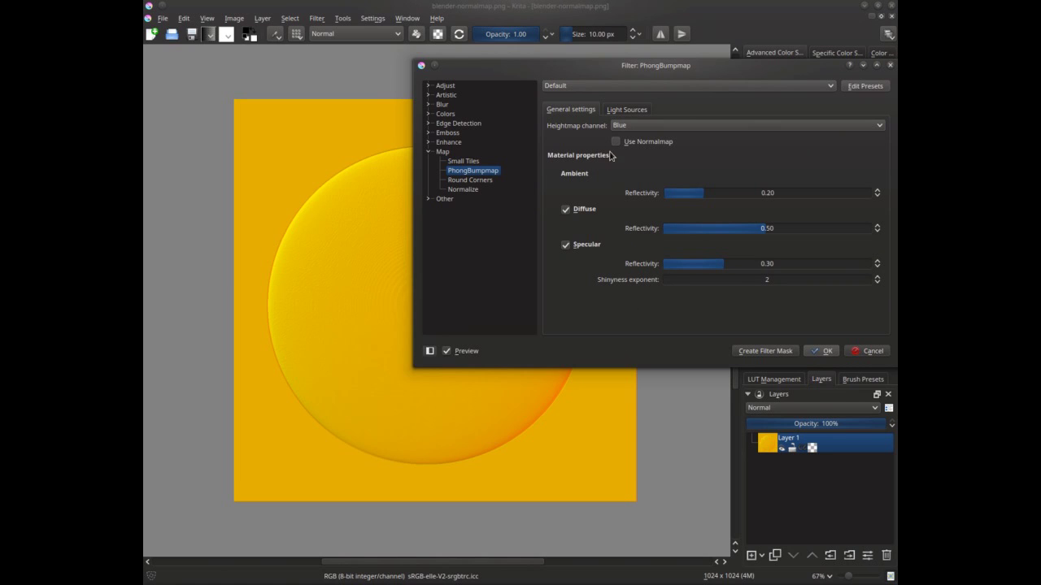
pyautogui.moveTo(610, 153); pyautogui.dragTo(629, 180)
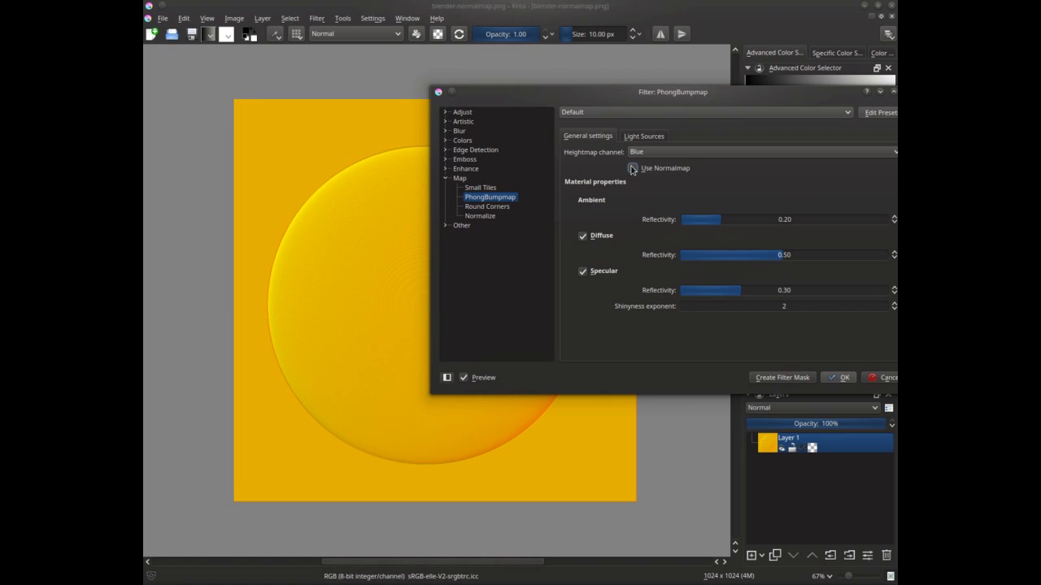
pyautogui.click(633, 169)
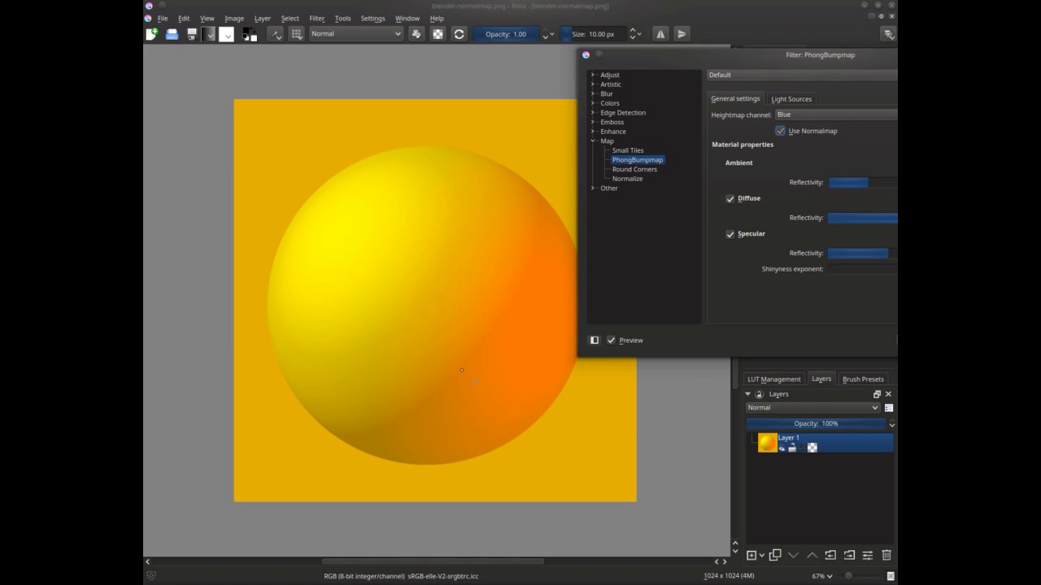
# - Try Light Source 1 at azimuths of 126°, 216° and 330°, and close the PhongBumpmap filter without applying it
pyautogui.click(791, 98)
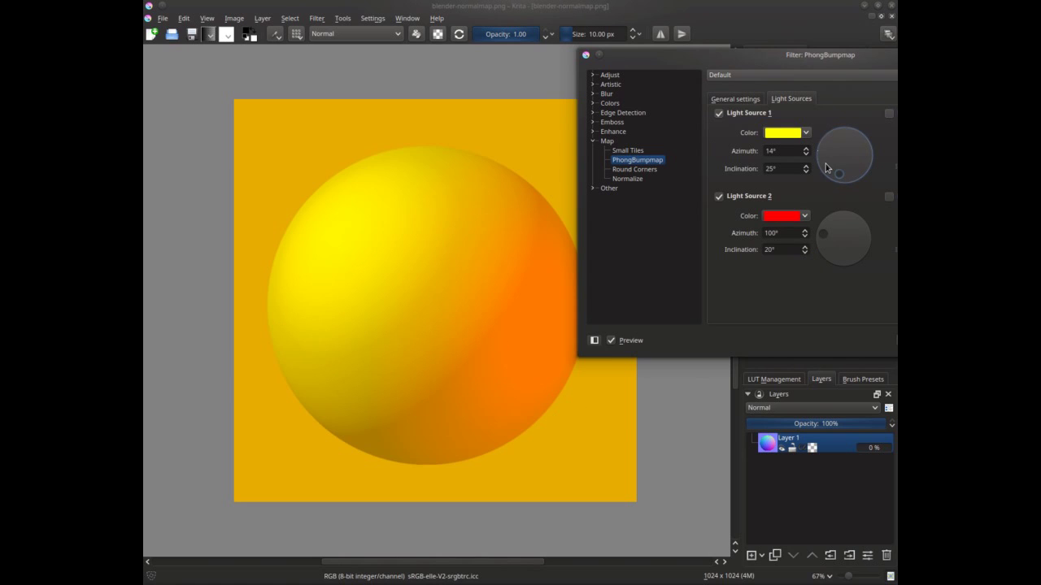
pyautogui.click(827, 168)
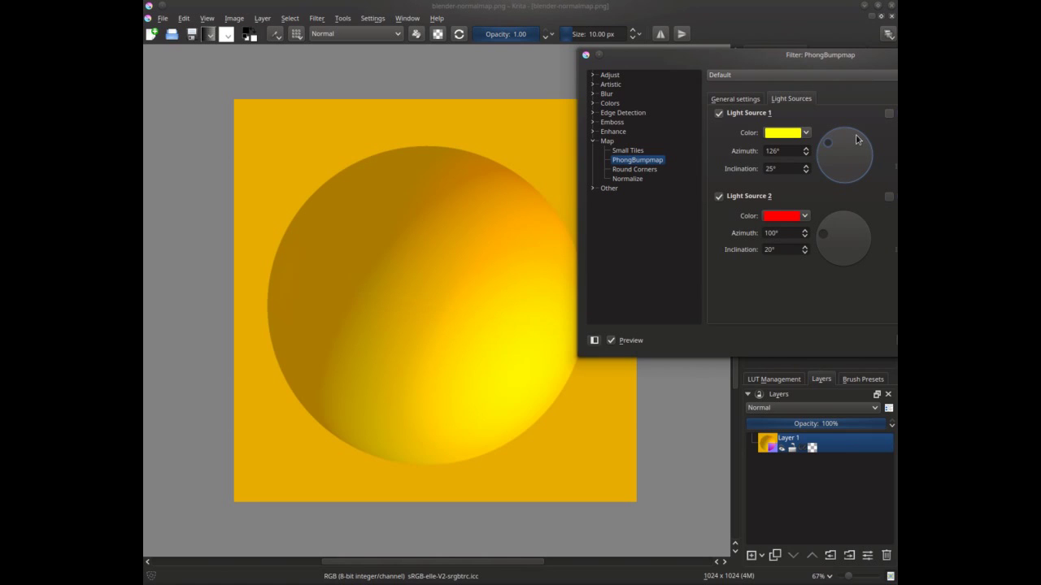
pyautogui.click(858, 139)
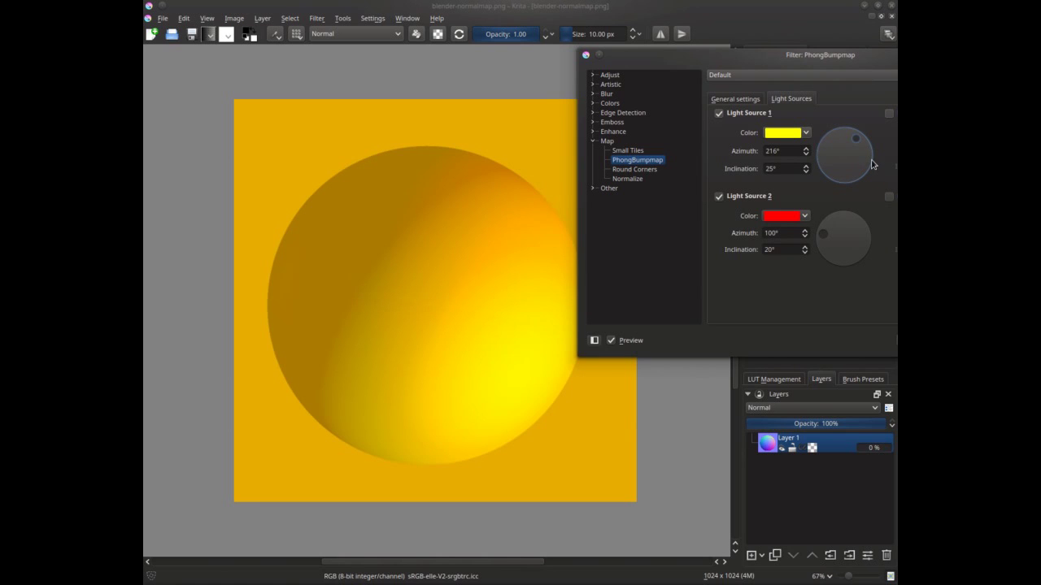
pyautogui.click(871, 165)
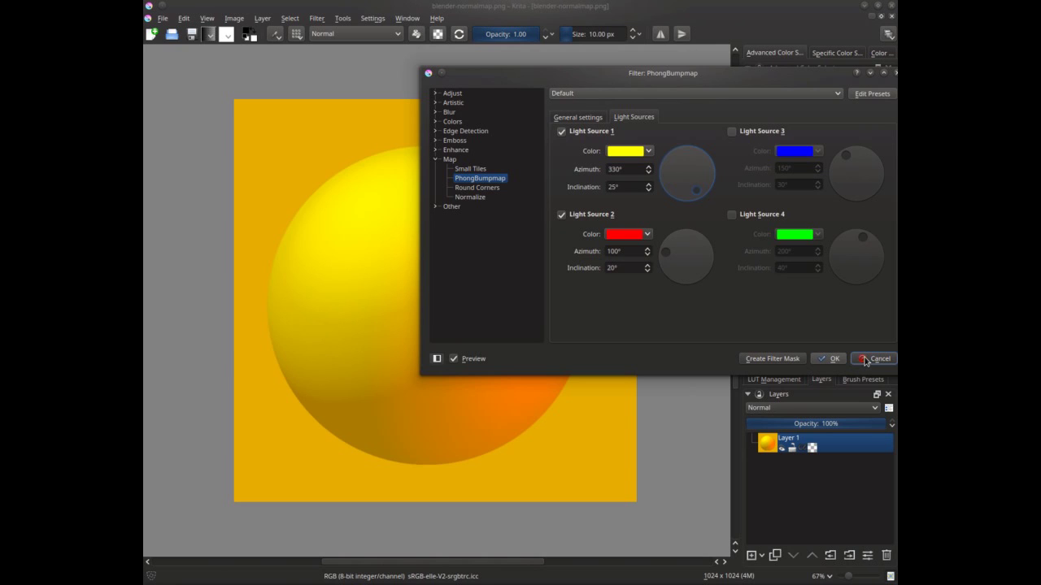
pyautogui.click(866, 361)
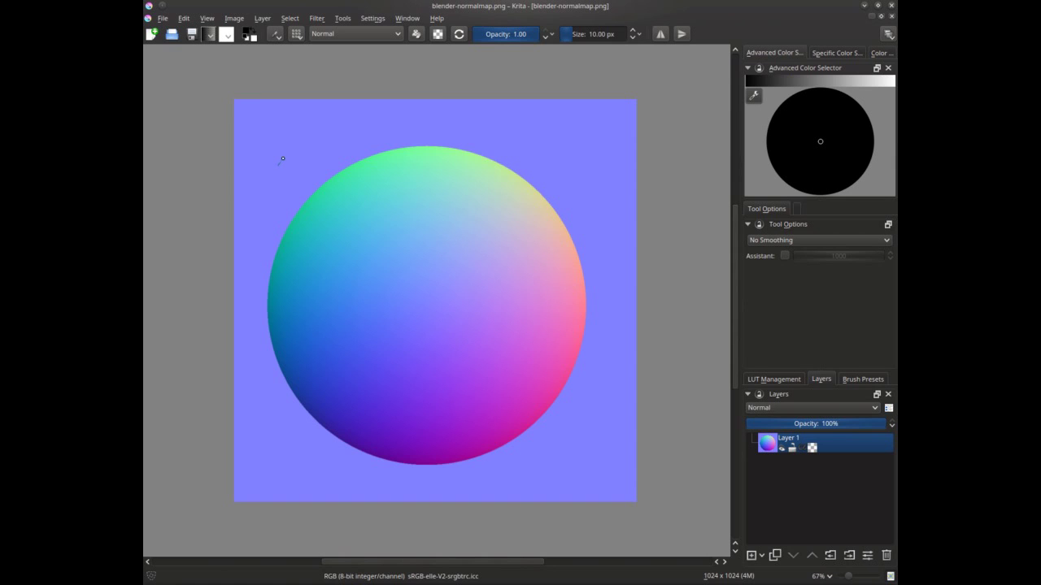
# - Start a new custom document and set its size to 512 × 512 px
pyautogui.hotkey('ctrl', 'n')
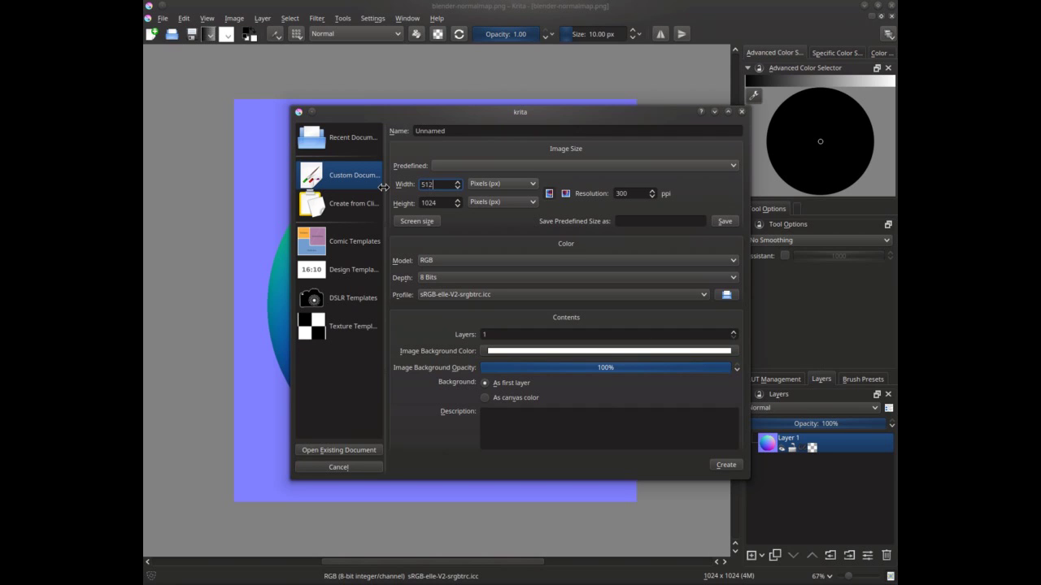
pyautogui.press('Tab')
pyautogui.write('512')
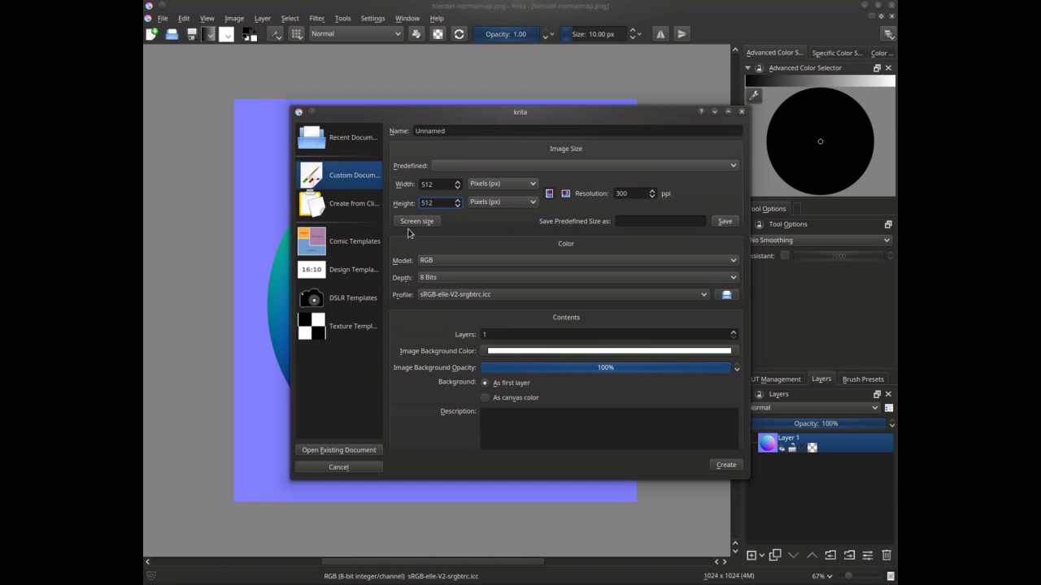
# - Set the image background color to red 128, green 128, blue 255 (#8080FF) and create the document
pyautogui.click(602, 351)
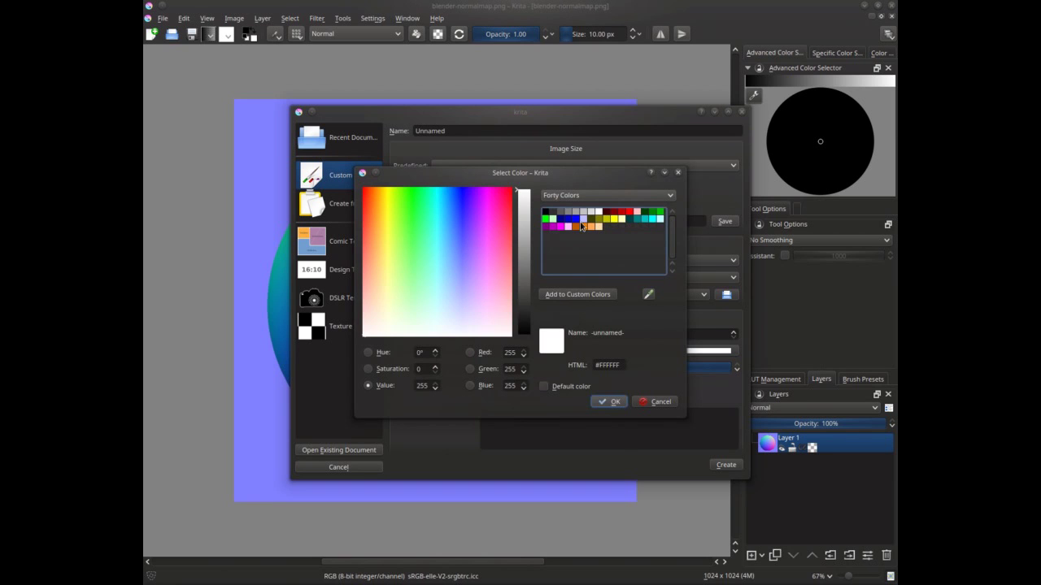
pyautogui.click(575, 218)
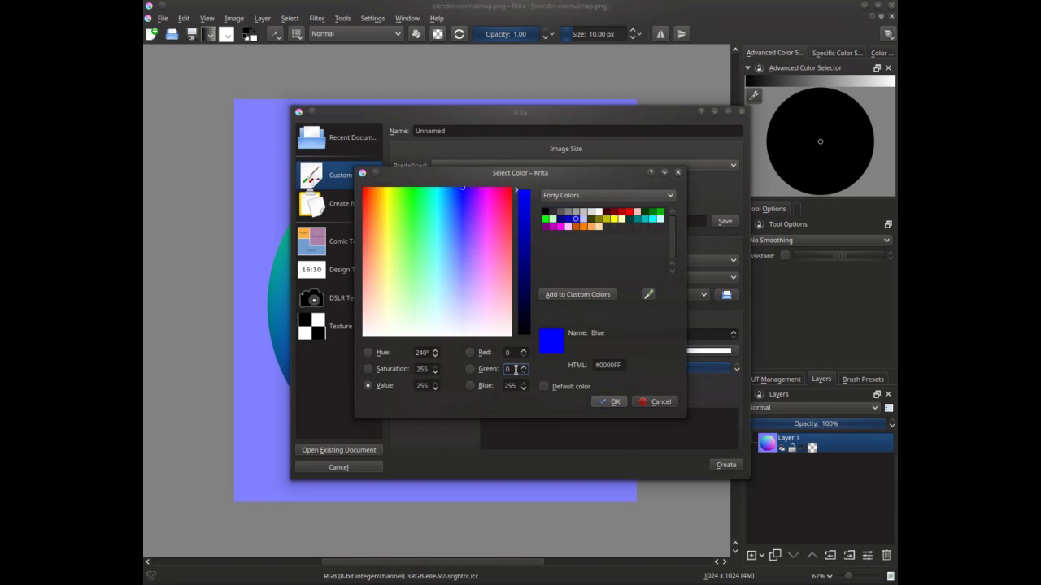
pyautogui.click(516, 370)
pyautogui.write('128')
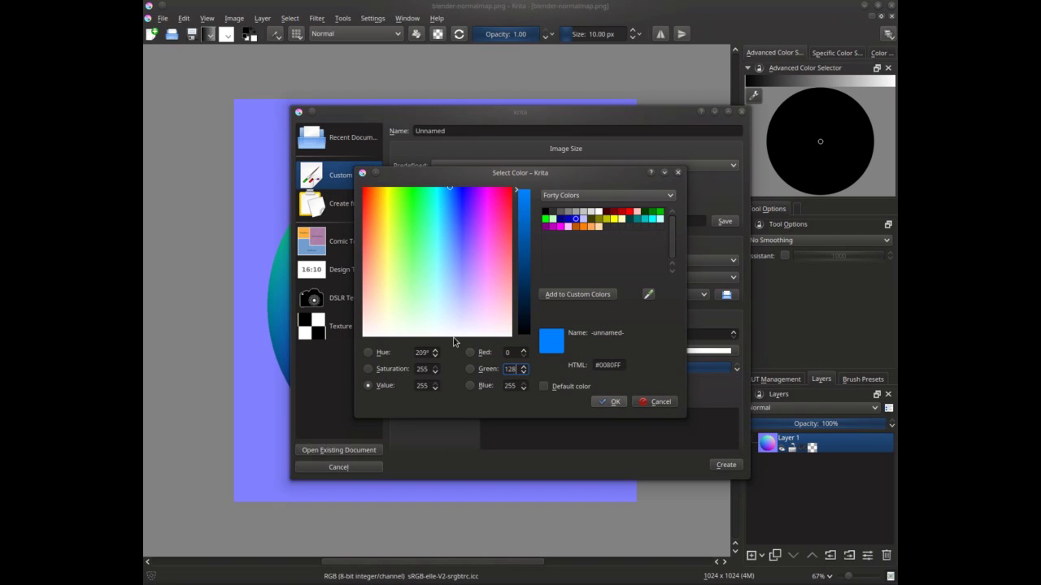
pyautogui.moveTo(514, 351); pyautogui.dragTo(490, 350)
pyautogui.write('128')
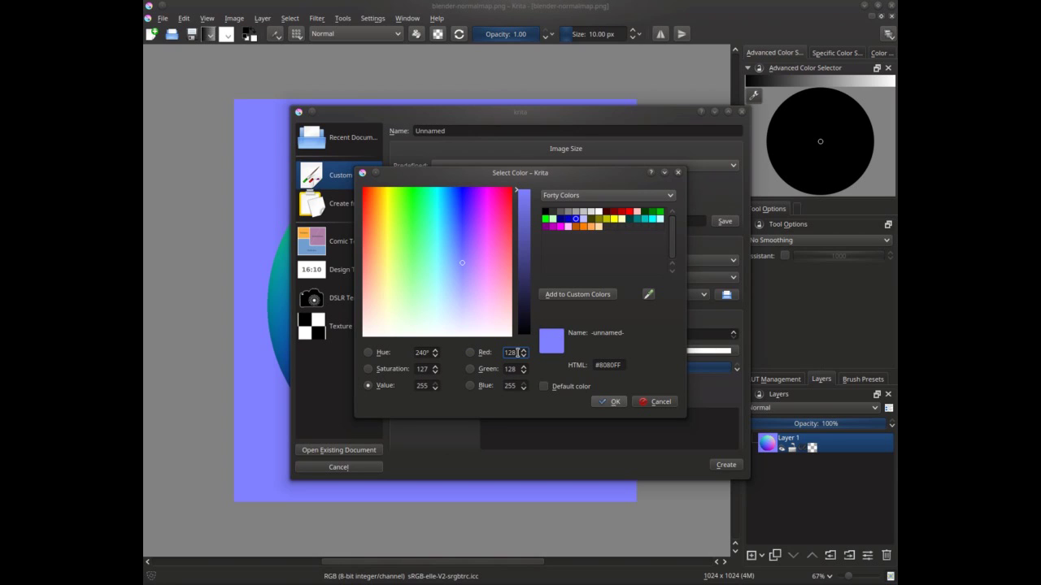
pyautogui.press('Tab')
pyautogui.press('Tab')
pyautogui.click(613, 404)
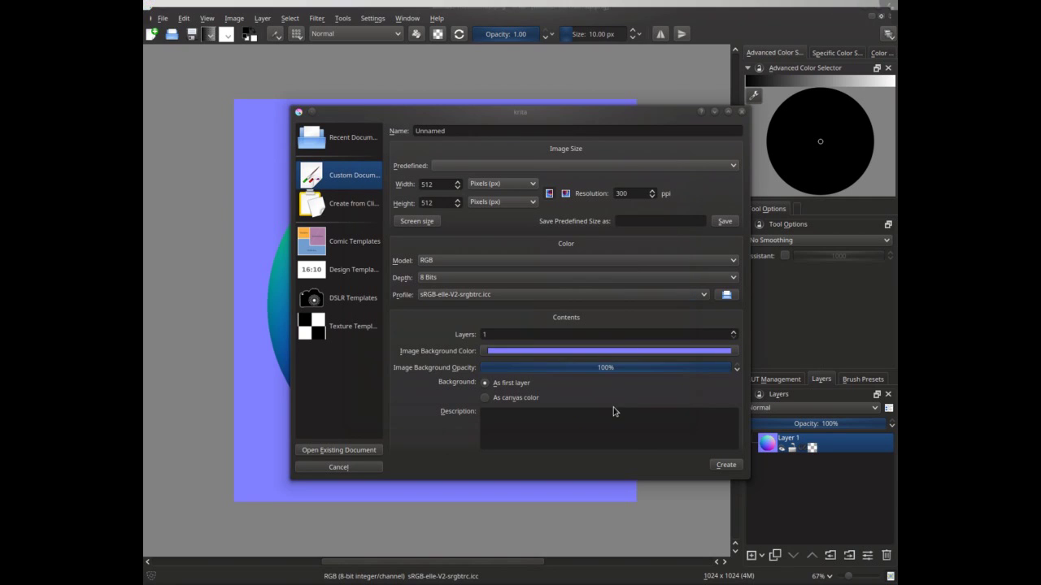
pyautogui.click(724, 466)
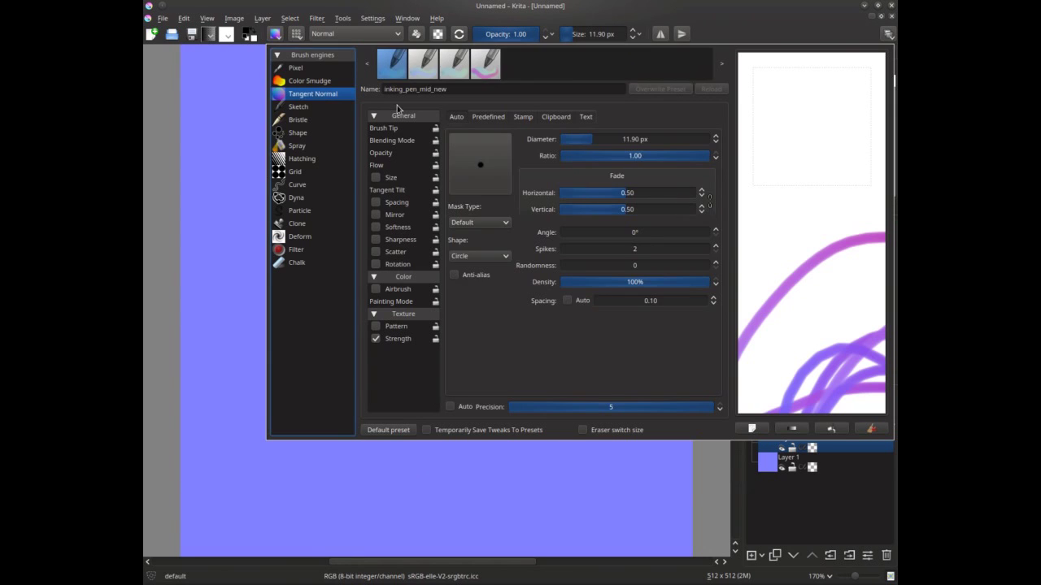
# - Choose the Tangent_normal__hairy preset of the Tangent Normal brush engine and close the brush editor
pyautogui.click(433, 69)
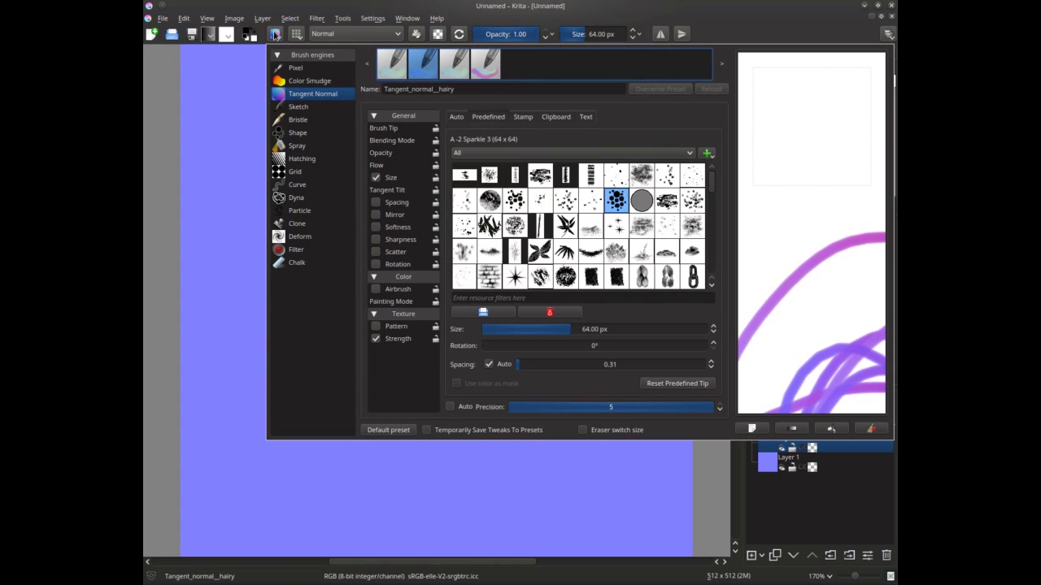
pyautogui.click(275, 34)
# - Try painting a rectangle outline and a single vertical stroke on Layer 2, undoing each attempt
pyautogui.moveTo(574, 348)
pyautogui.mouseDown()
pyautogui.moveTo(279, 337)
pyautogui.moveTo(296, 160)
pyautogui.moveTo(516, 183)
pyautogui.moveTo(529, 333)
pyautogui.mouseUp()
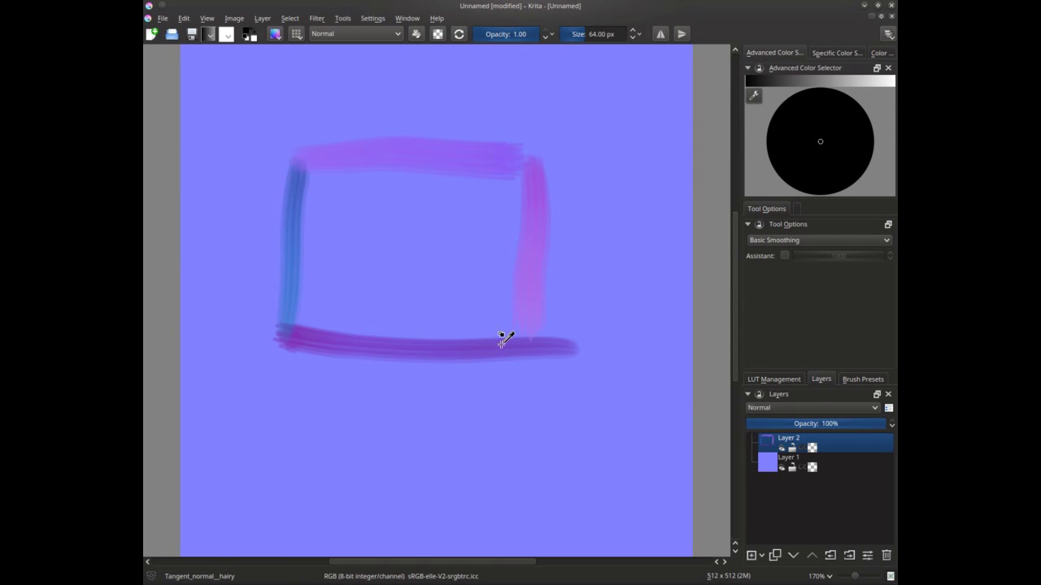
pyautogui.hotkey('ctrl', 'z')
pyautogui.hotkey('ctrl', 'z')
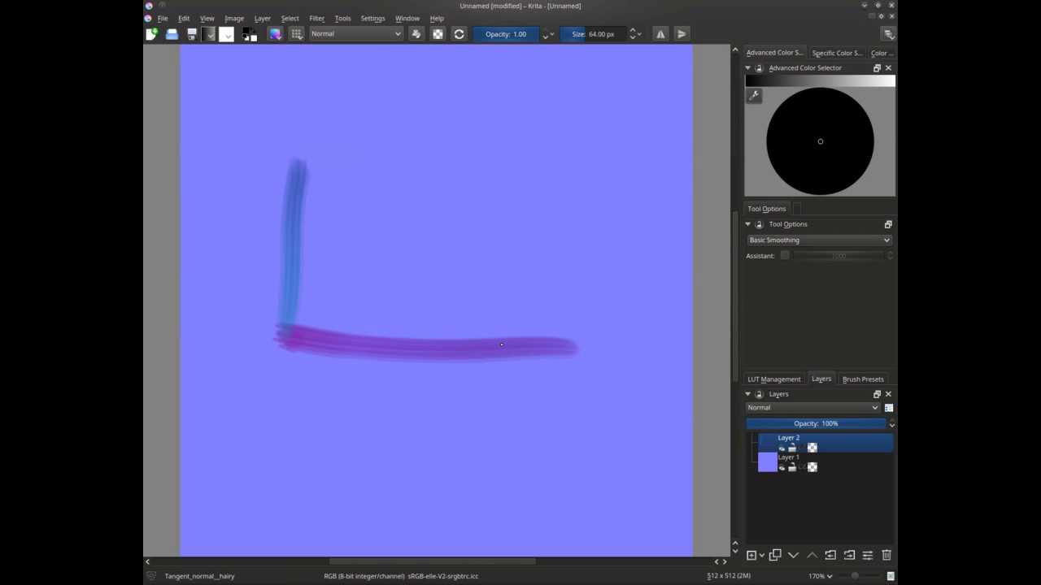
pyautogui.hotkey('ctrl', 'z')
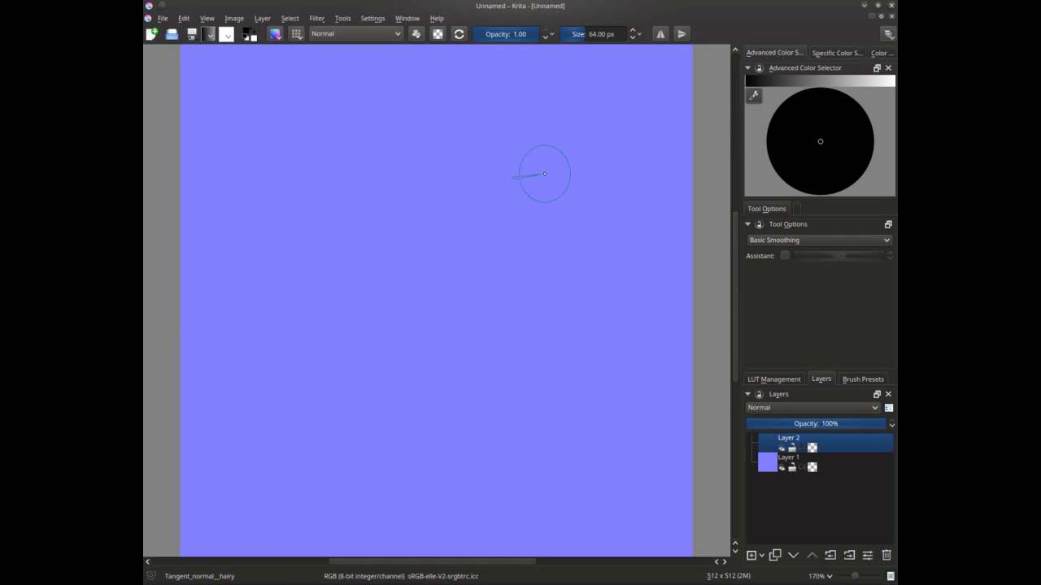
pyautogui.moveTo(541, 170)
pyautogui.mouseDown()
pyautogui.moveTo(533, 381)
pyautogui.moveTo(550, 168)
pyautogui.moveTo(538, 367)
pyautogui.moveTo(562, 369)
pyautogui.moveTo(564, 382)
pyautogui.mouseUp()
pyautogui.hotkey('ctrl', 'z')
# - Paint a downward arrow ending above a long horizontal stroke on Layer 2
pyautogui.moveTo(470, 124)
pyautogui.mouseDown()
pyautogui.moveTo(454, 299)
pyautogui.moveTo(476, 139)
pyautogui.mouseUp()
pyautogui.moveTo(620, 370); pyautogui.dragTo(275, 345)
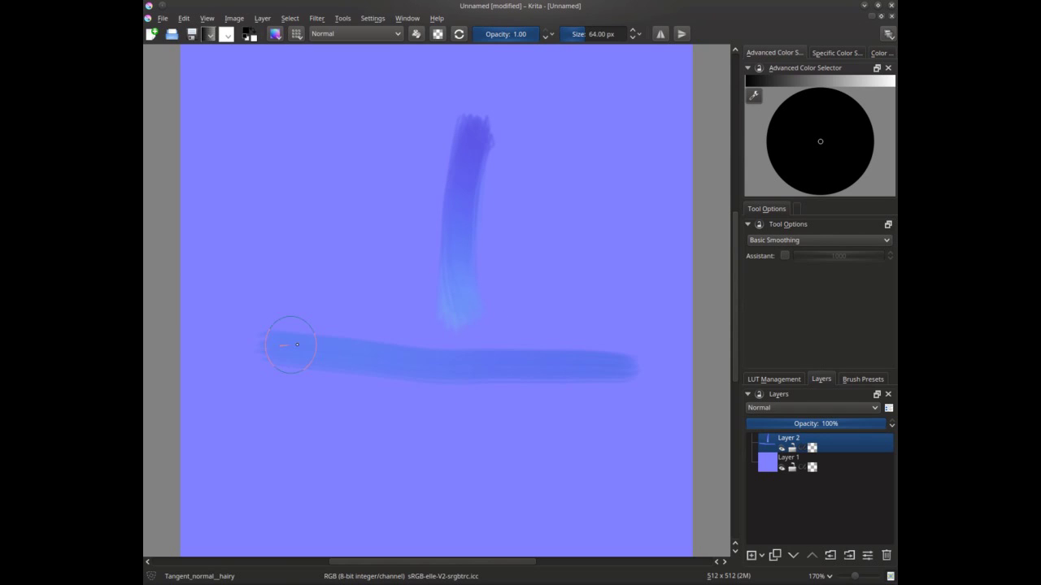
pyautogui.moveTo(431, 270)
pyautogui.mouseDown()
pyautogui.moveTo(452, 310)
pyautogui.moveTo(439, 267)
pyautogui.moveTo(488, 270)
pyautogui.moveTo(471, 167)
pyautogui.moveTo(485, 60)
pyautogui.moveTo(465, 203)
pyautogui.mouseUp()
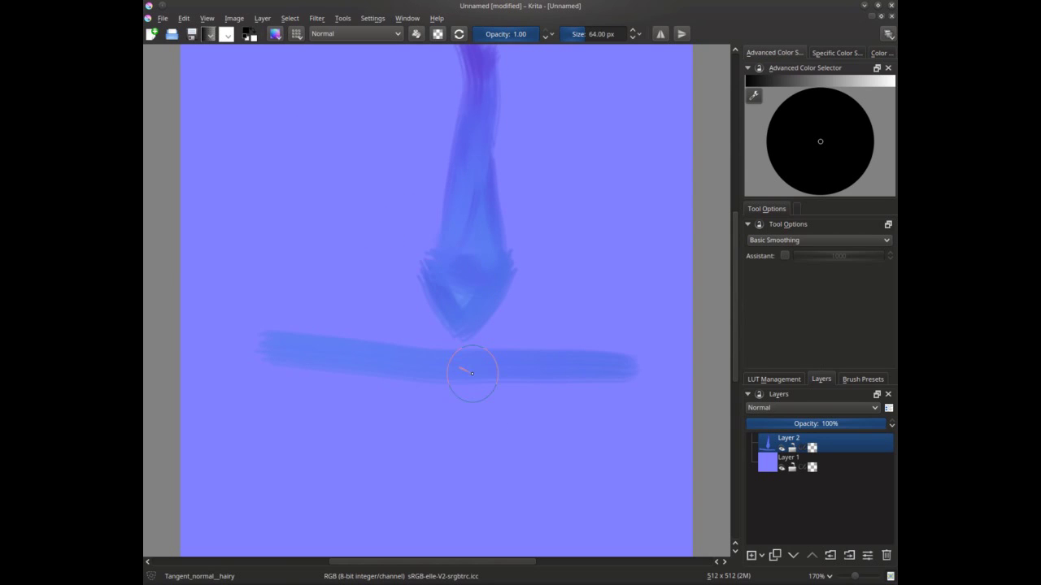
# - Paint diagonal strokes on both sides of the arrow, slanting down towards the horizontal stroke
pyautogui.moveTo(410, 314)
pyautogui.mouseDown()
pyautogui.moveTo(237, 149)
pyautogui.moveTo(248, 154)
pyautogui.mouseUp()
pyautogui.moveTo(391, 297)
pyautogui.mouseDown()
pyautogui.moveTo(417, 319)
pyautogui.moveTo(358, 300)
pyautogui.mouseUp()
pyautogui.moveTo(224, 134); pyautogui.dragTo(353, 274)
pyautogui.moveTo(511, 325)
pyautogui.mouseDown()
pyautogui.moveTo(540, 284)
pyautogui.moveTo(558, 279)
pyautogui.moveTo(558, 290)
pyautogui.moveTo(683, 151)
pyautogui.mouseUp()
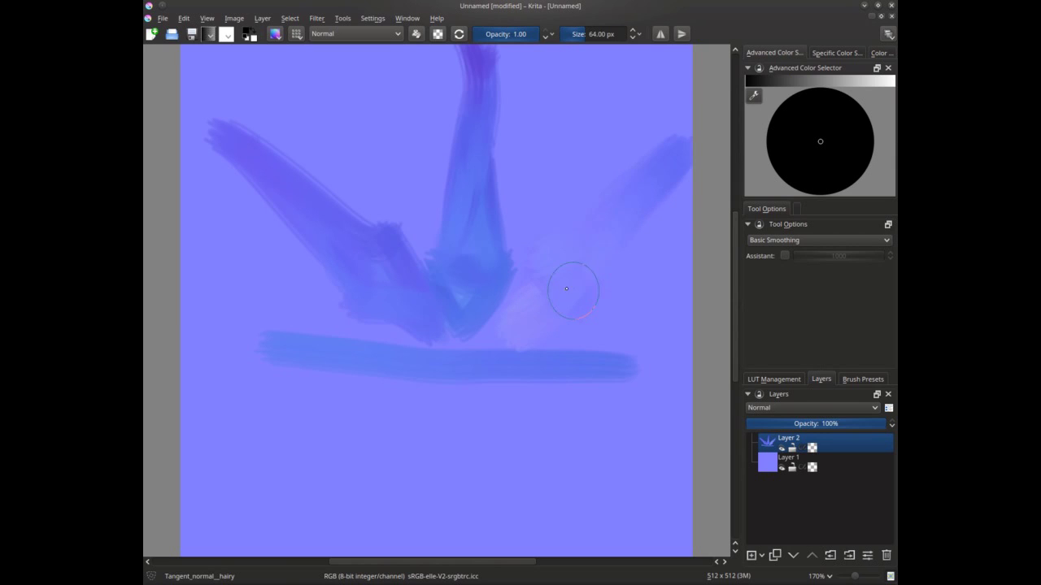
# - Undo the arrow, the diagonal strokes and the horizontal stroke until Layer 2 is empty
pyautogui.hotkey('ctrl', 'z')
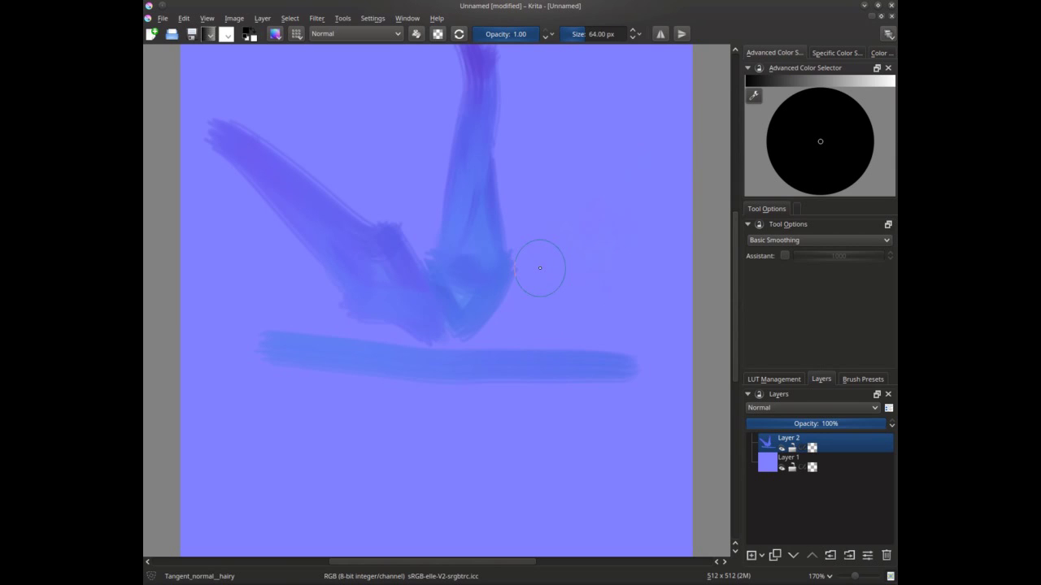
pyautogui.hotkey('ctrl', 'z')
pyautogui.hotkey('ctrl', 'z')
pyautogui.hotkey('ctrl', 'z')
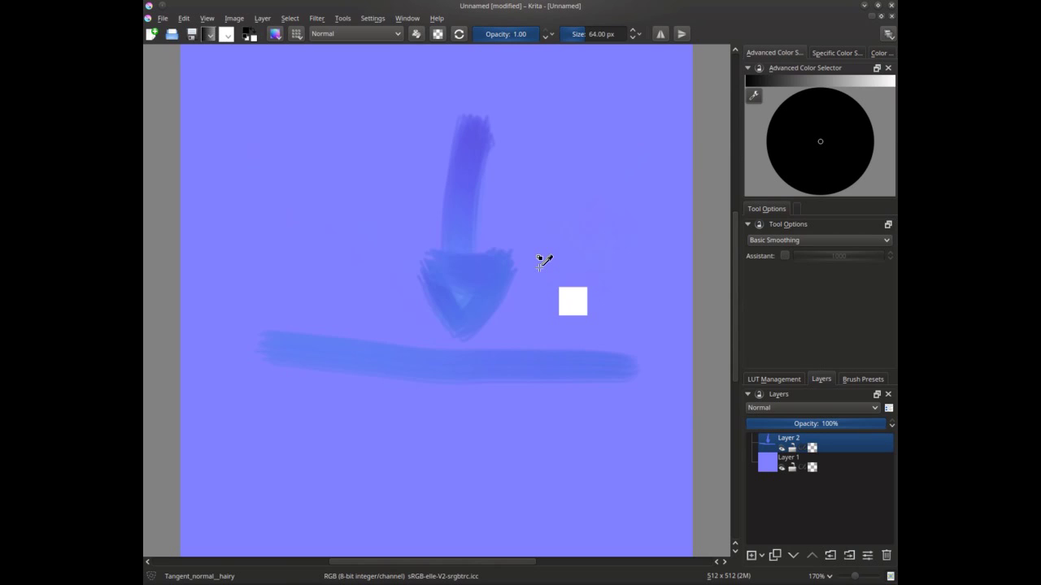
pyautogui.hotkey('ctrl', 'z')
pyautogui.hotkey('ctrl', 'z')
pyautogui.hotkey('ctrl', 'z')
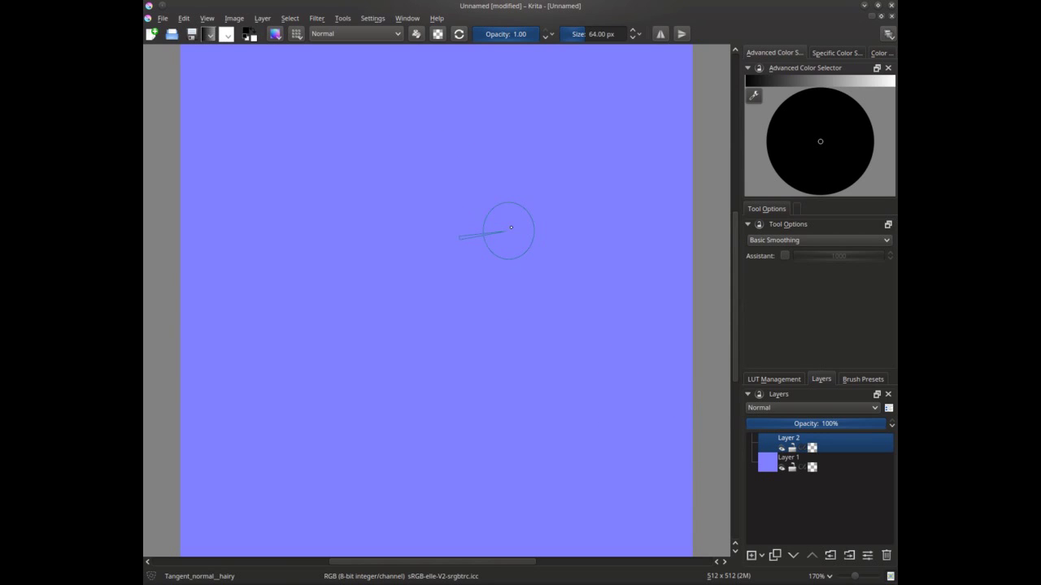
# - Paint the three-segment outer edge of an arc on Layer 2: a vertical stroke with a diagonal at each end
pyautogui.moveTo(486, 197)
pyautogui.mouseDown()
pyautogui.moveTo(488, 310)
pyautogui.moveTo(486, 203)
pyautogui.moveTo(491, 388)
pyautogui.mouseUp()
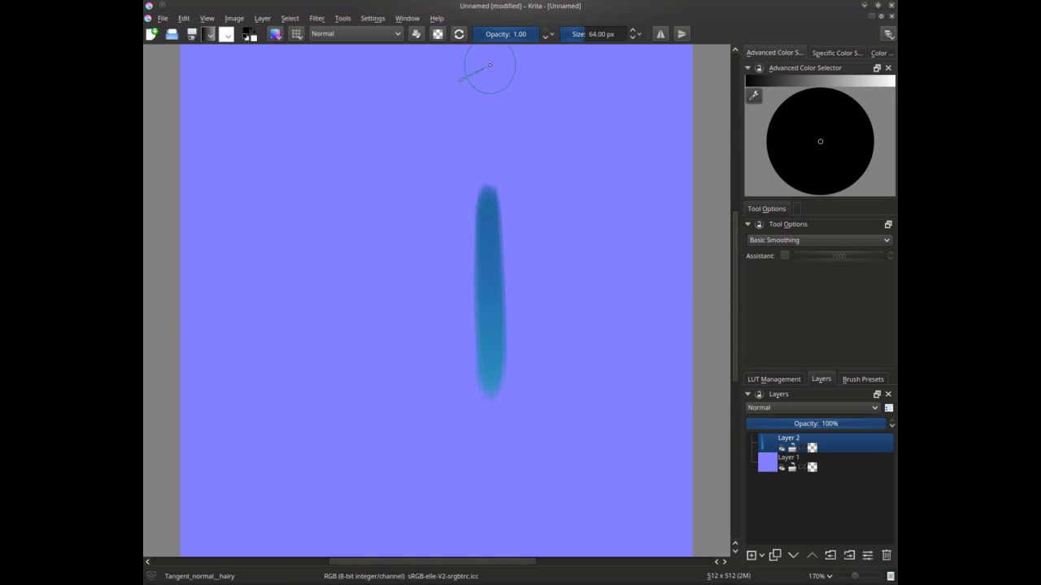
pyautogui.moveTo(427, 135)
pyautogui.mouseDown()
pyautogui.moveTo(458, 158)
pyautogui.moveTo(485, 268)
pyautogui.mouseUp()
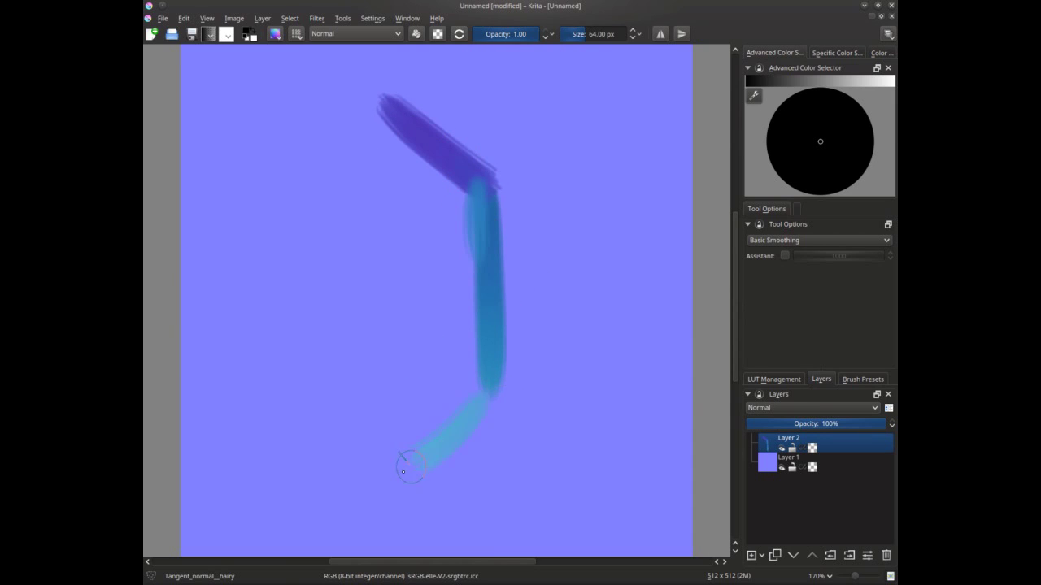
pyautogui.moveTo(403, 471); pyautogui.dragTo(420, 461)
# - Mirror the canvas view, paint three matching strokes along the arc's inner side, and switch the mirroring off again
pyautogui.press('m')
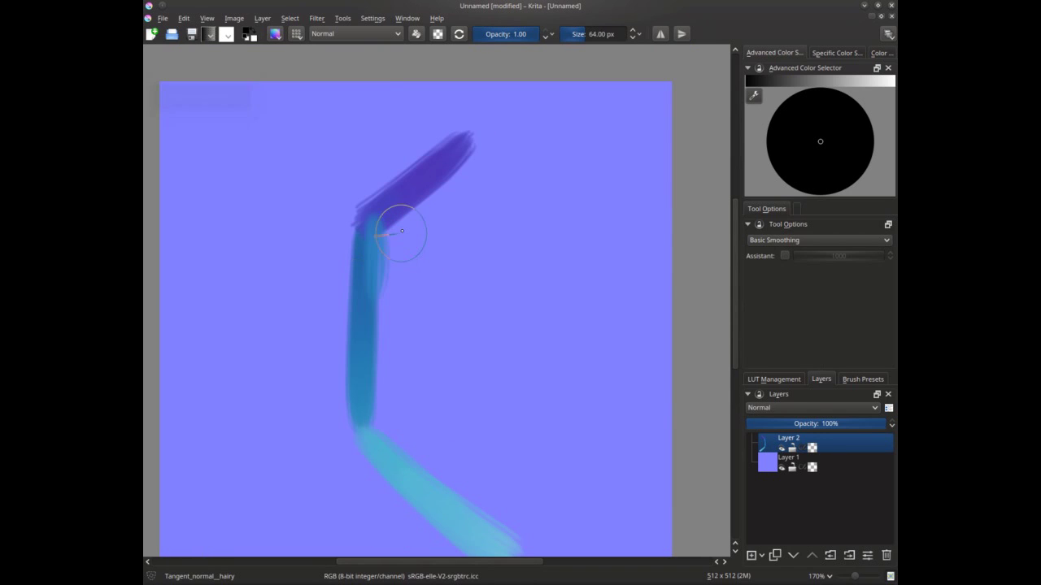
pyautogui.moveTo(396, 234)
pyautogui.mouseDown()
pyautogui.moveTo(400, 351)
pyautogui.moveTo(399, 276)
pyautogui.moveTo(381, 362)
pyautogui.moveTo(519, 528)
pyautogui.mouseUp()
pyautogui.moveTo(400, 428); pyautogui.dragTo(525, 537)
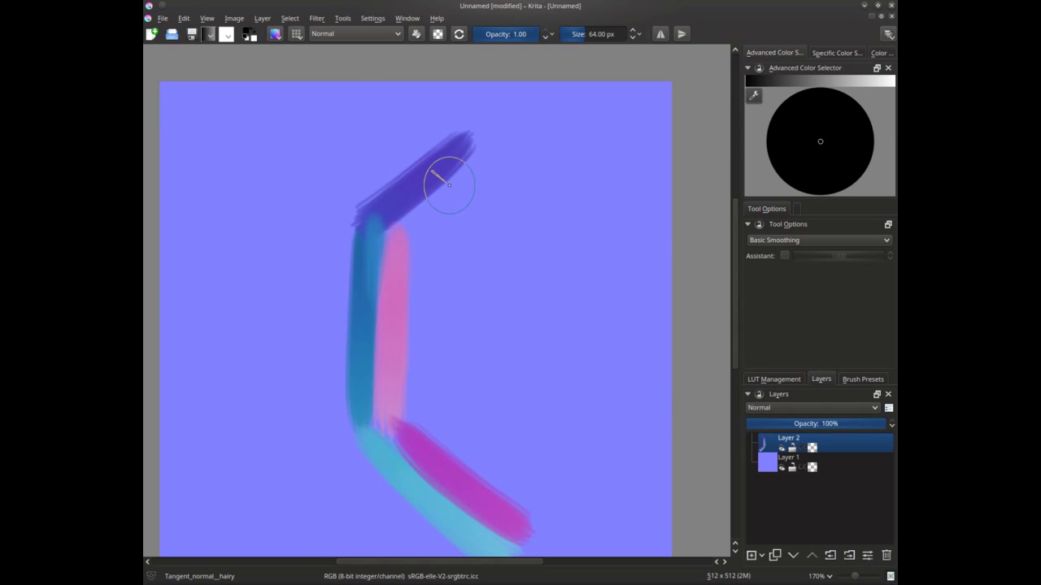
pyautogui.moveTo(496, 148)
pyautogui.mouseDown()
pyautogui.moveTo(426, 206)
pyautogui.moveTo(497, 133)
pyautogui.moveTo(394, 248)
pyautogui.mouseUp()
pyautogui.press('m')
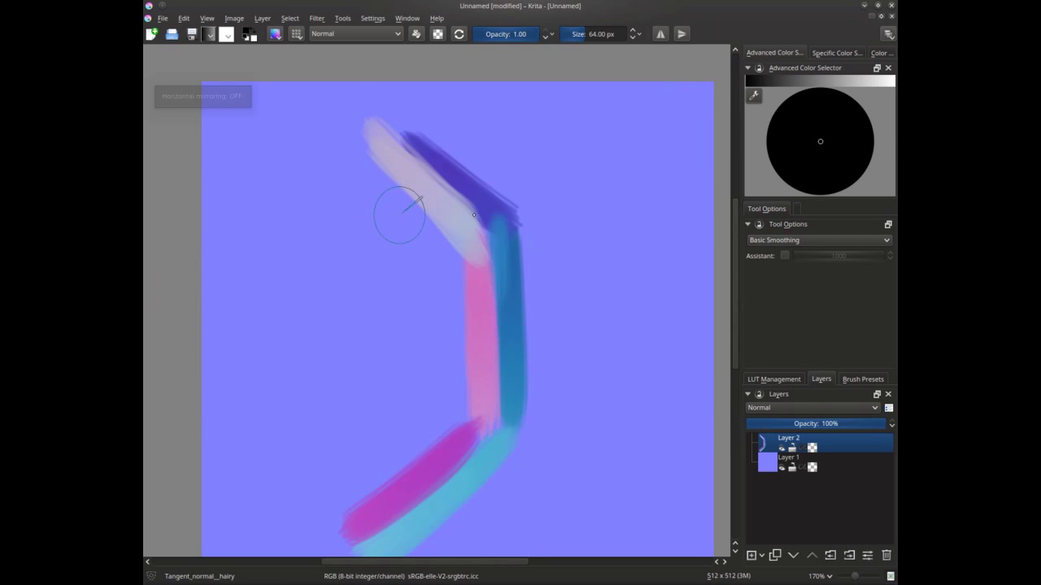
# - Add a PhongBumpmap filter layer above Layer 2 using the daylight preset with Use Normalmap
pyautogui.moveTo(441, 368)
pyautogui.mouseDown()
pyautogui.moveTo(425, 297)
pyautogui.moveTo(431, 319)
pyautogui.mouseUp()
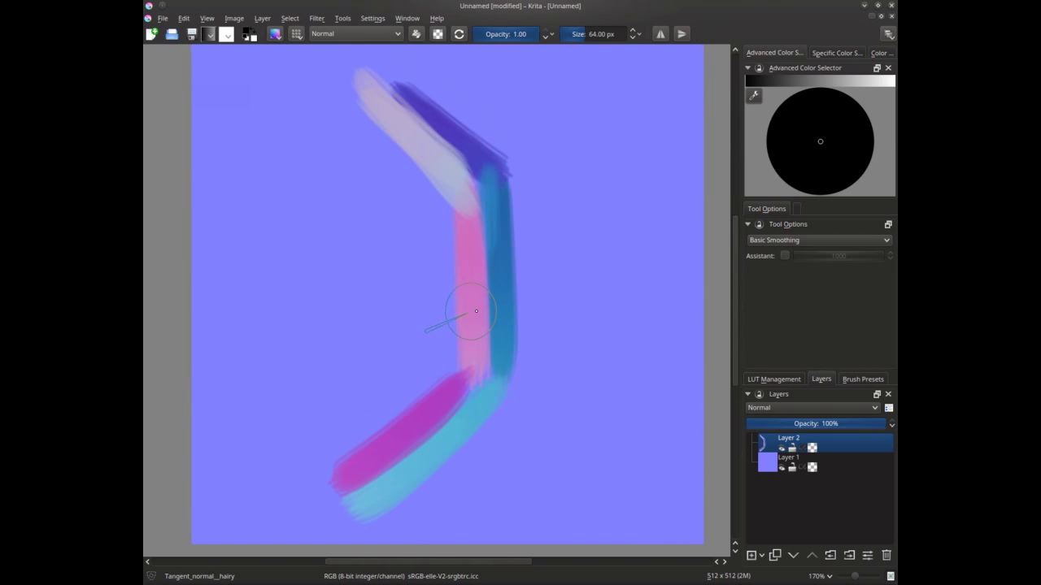
pyautogui.click(764, 557)
pyautogui.click(789, 488)
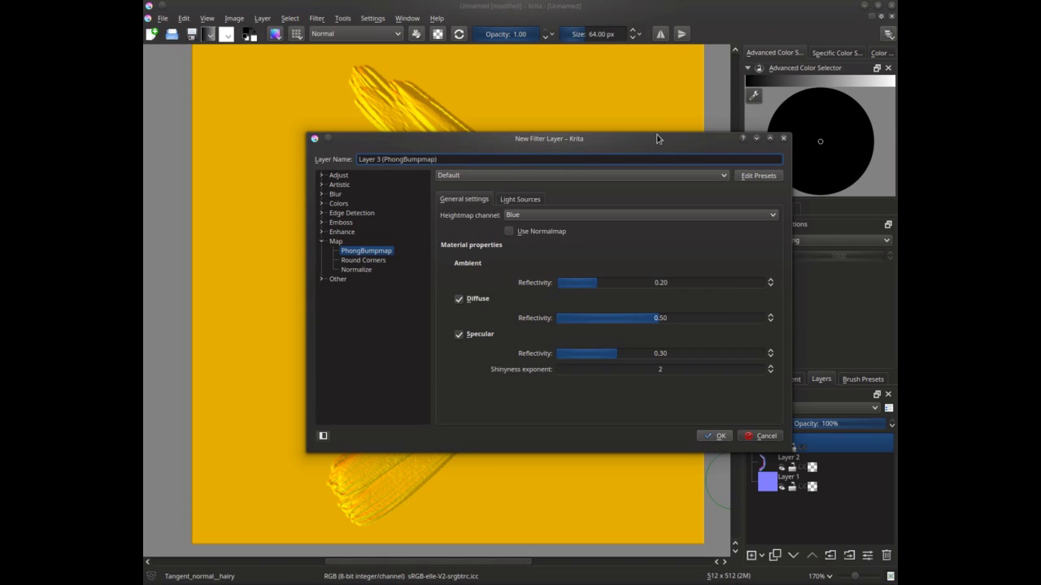
pyautogui.moveTo(659, 143); pyautogui.dragTo(560, 120)
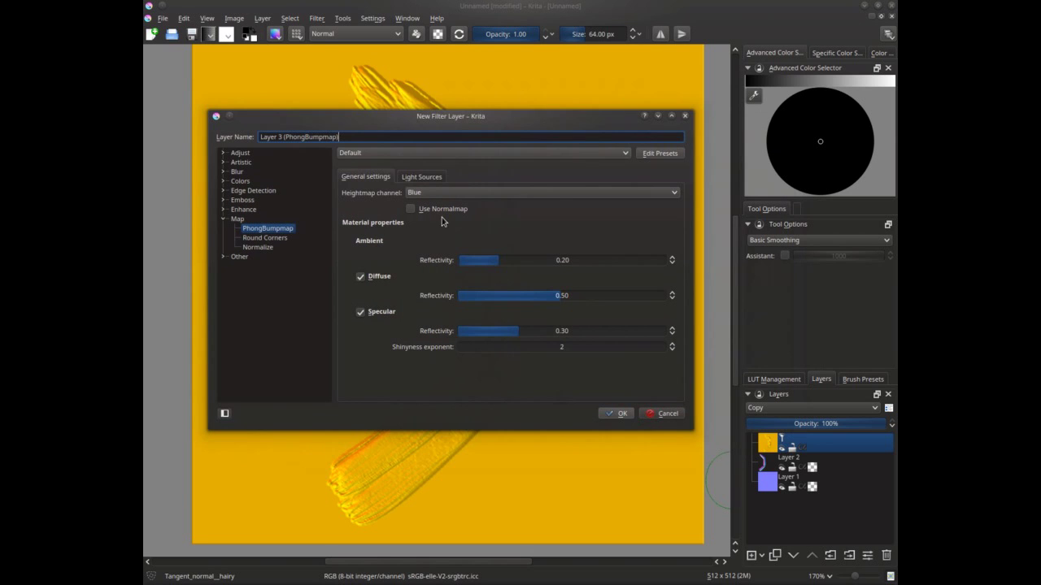
pyautogui.click(407, 153)
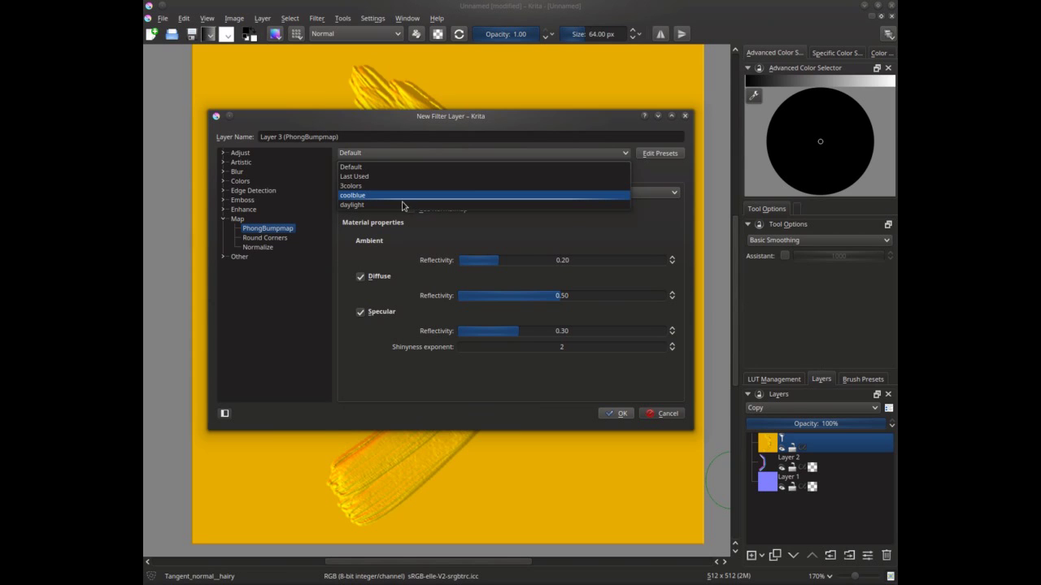
pyautogui.click(402, 204)
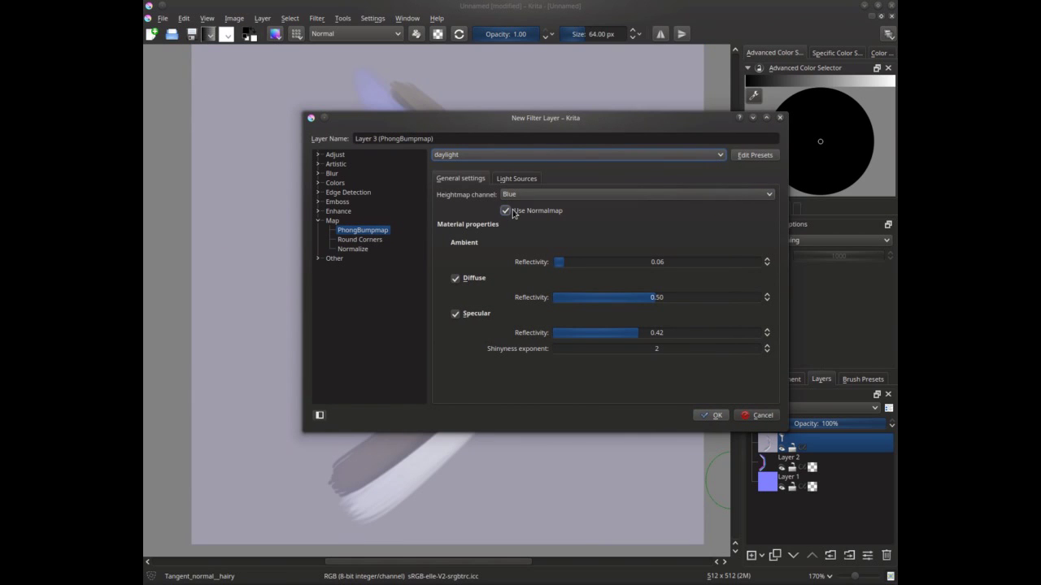
pyautogui.click(705, 416)
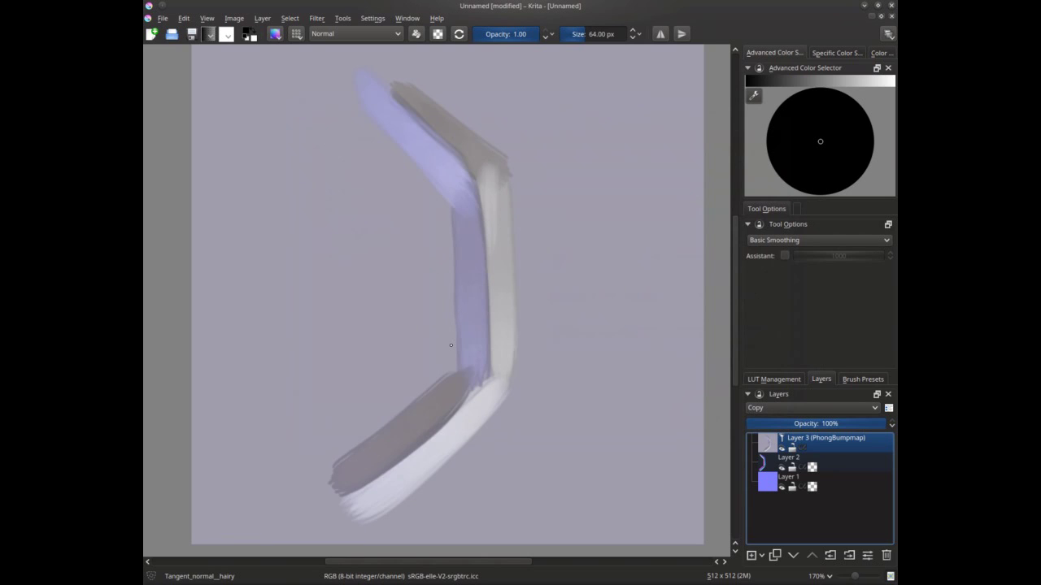
# - Select Layer 2 and paint a horizontal branch outward from the middle of the arc's outer edge
pyautogui.click(822, 462)
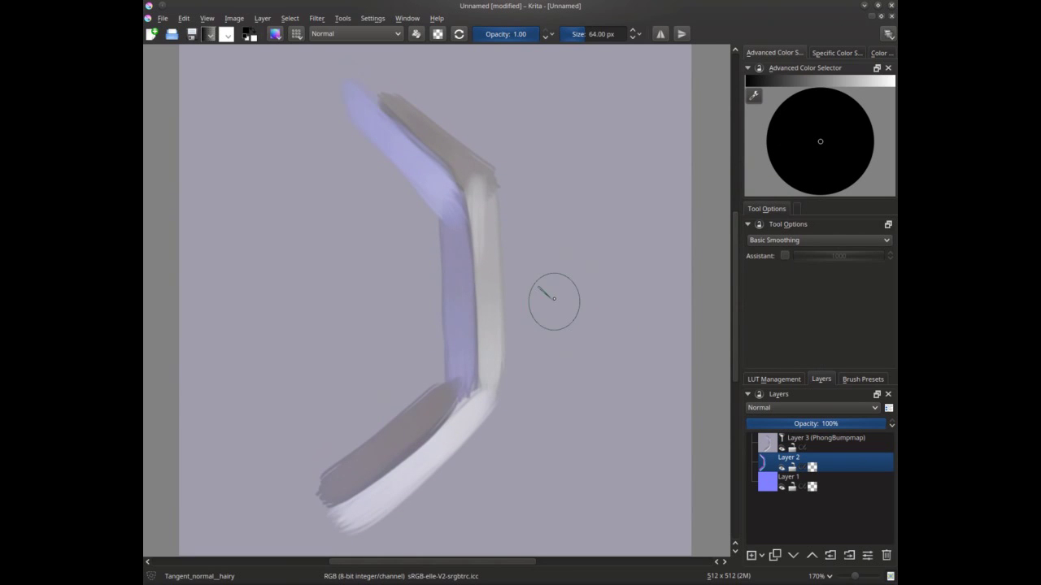
pyautogui.moveTo(639, 297)
pyautogui.mouseDown()
pyautogui.moveTo(550, 293)
pyautogui.moveTo(604, 301)
pyautogui.moveTo(505, 318)
pyautogui.moveTo(531, 323)
pyautogui.moveTo(489, 307)
pyautogui.mouseUp()
pyautogui.moveTo(381, 275)
pyautogui.mouseDown()
pyautogui.moveTo(395, 181)
pyautogui.moveTo(404, 346)
pyautogui.mouseUp()
pyautogui.moveTo(408, 197)
pyautogui.mouseDown()
pyautogui.moveTo(354, 165)
pyautogui.moveTo(390, 183)
pyautogui.mouseUp()
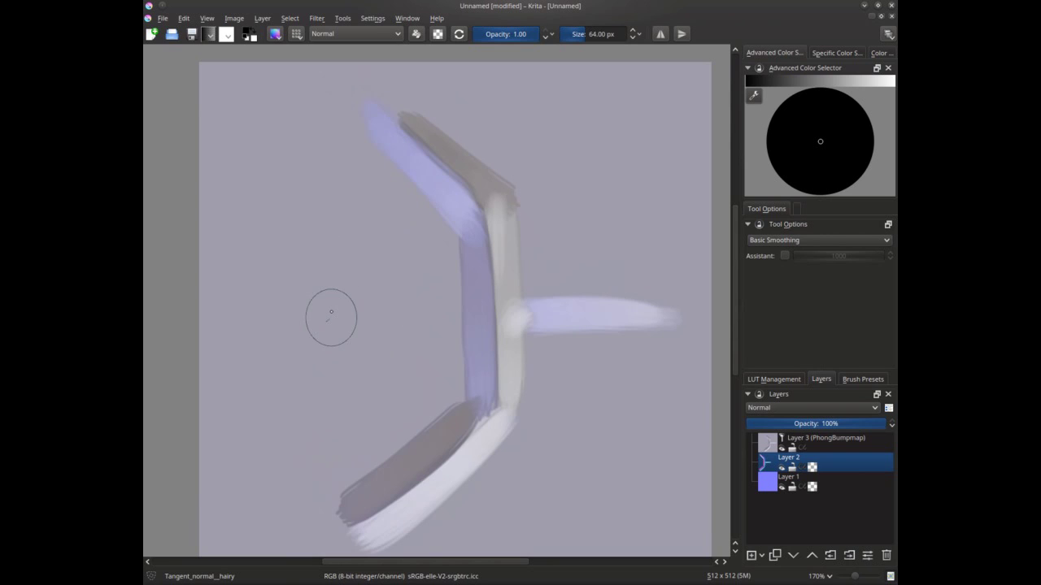
# - Paint half of a hexagon outline on Layer 2, running to the canvas edge on the arc's inner side
pyautogui.moveTo(352, 401); pyautogui.dragTo(389, 348)
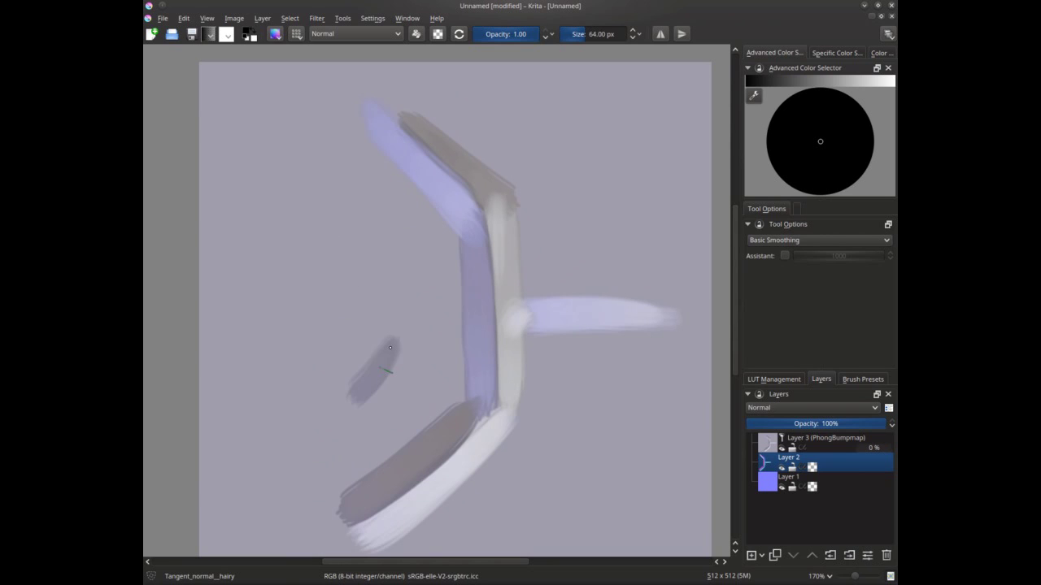
pyautogui.moveTo(337, 398); pyautogui.dragTo(200, 400)
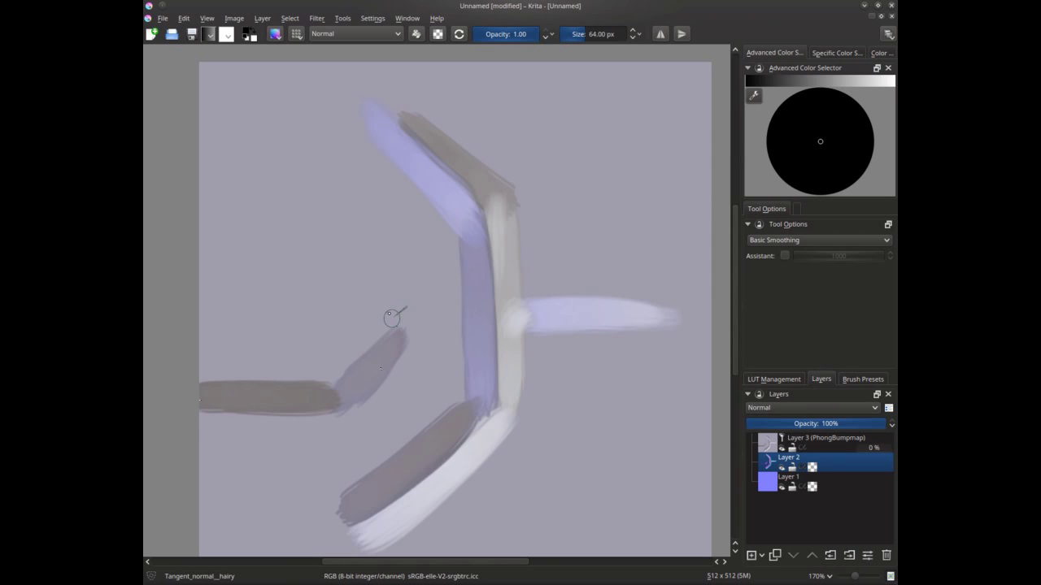
pyautogui.moveTo(391, 326)
pyautogui.mouseDown()
pyautogui.moveTo(364, 248)
pyautogui.moveTo(363, 260)
pyautogui.moveTo(210, 258)
pyautogui.mouseUp()
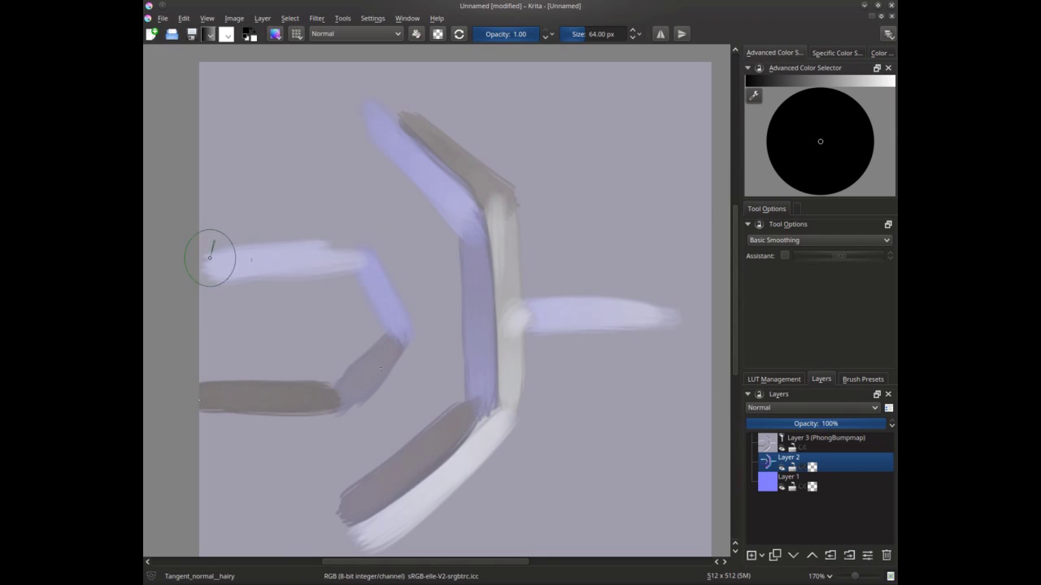
# - Turn on wrap-around mode and paint the missing sides of the hexagon across the tile border on Layer 2
pyautogui.press('w')
pyautogui.moveTo(383, 302); pyautogui.dragTo(668, 312)
pyautogui.moveTo(446, 332)
pyautogui.mouseDown()
pyautogui.moveTo(493, 271)
pyautogui.moveTo(476, 284)
pyautogui.mouseUp()
pyautogui.moveTo(445, 358)
pyautogui.mouseDown()
pyautogui.moveTo(463, 379)
pyautogui.moveTo(441, 366)
pyautogui.mouseUp()
pyautogui.moveTo(460, 247)
pyautogui.mouseDown()
pyautogui.moveTo(413, 181)
pyautogui.moveTo(376, 317)
pyautogui.mouseUp()
pyautogui.moveTo(298, 221)
pyautogui.mouseDown()
pyautogui.moveTo(301, 202)
pyautogui.moveTo(360, 277)
pyautogui.moveTo(292, 356)
pyautogui.mouseUp()
# - Mirror the canvas view horizontally and join the arc's ends across the tile border with a stroke along the inner side
pyautogui.moveTo(531, 224)
pyautogui.mouseDown()
pyautogui.moveTo(626, 333)
pyautogui.moveTo(588, 287)
pyautogui.moveTo(623, 321)
pyautogui.moveTo(639, 353)
pyautogui.moveTo(604, 271)
pyautogui.mouseUp()
pyautogui.press('m')
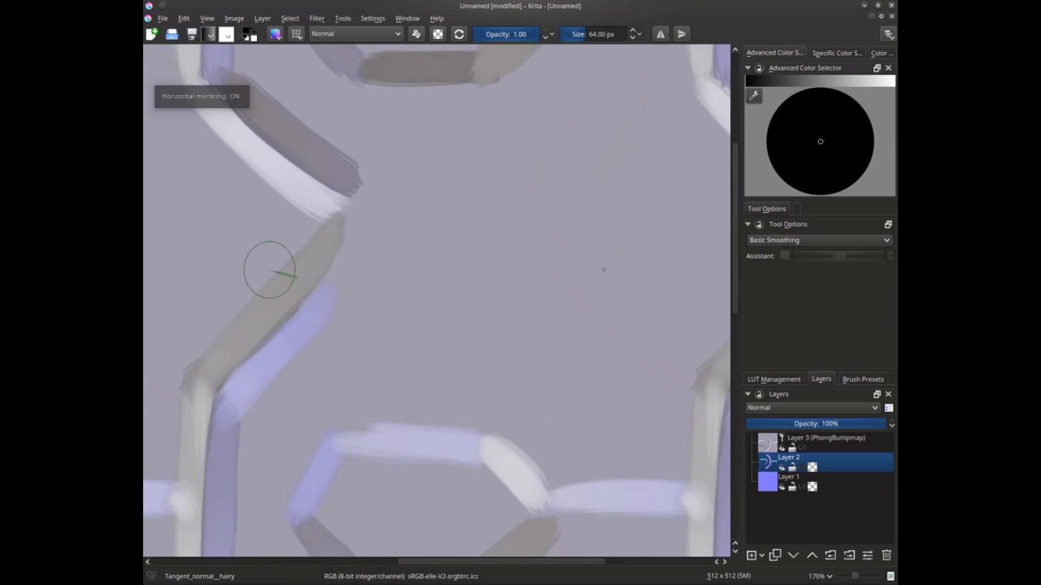
pyautogui.moveTo(376, 221)
pyautogui.mouseDown()
pyautogui.moveTo(293, 318)
pyautogui.moveTo(299, 334)
pyautogui.moveTo(341, 276)
pyautogui.moveTo(358, 178)
pyautogui.moveTo(330, 180)
pyautogui.moveTo(378, 213)
pyautogui.moveTo(350, 278)
pyautogui.moveTo(466, 274)
pyautogui.moveTo(406, 220)
pyautogui.mouseUp()
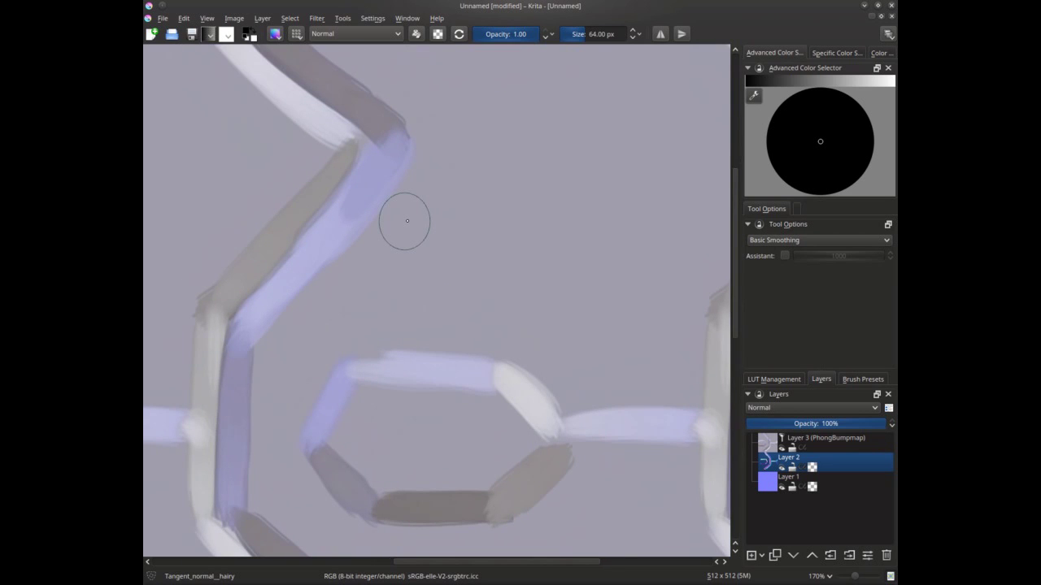
pyautogui.scroll(-4, 407, 220)
pyautogui.scroll(2, 407, 220)
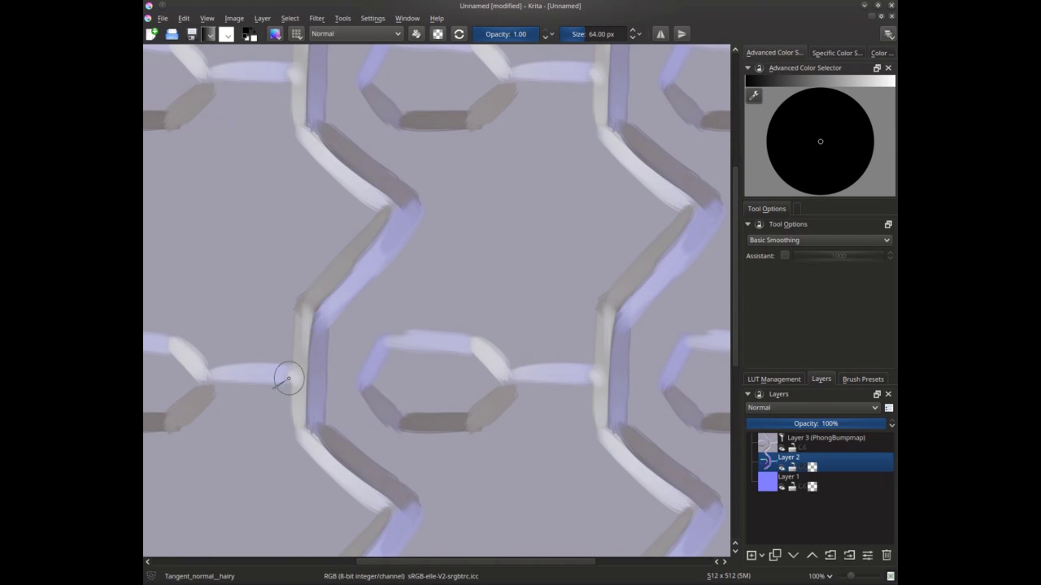
# - Paint a shaded upper edge along the horizontal branch and the hexagon's adjoining outer upper sides
pyautogui.moveTo(301, 266)
pyautogui.mouseDown()
pyautogui.moveTo(336, 244)
pyautogui.moveTo(379, 101)
pyautogui.mouseUp()
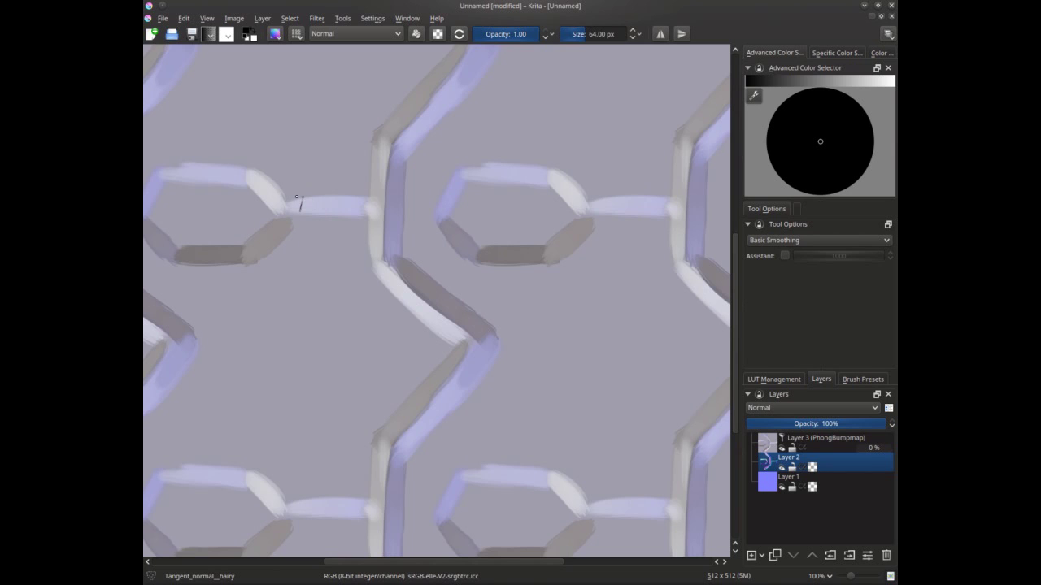
pyautogui.moveTo(290, 202); pyautogui.dragTo(382, 205)
pyautogui.moveTo(372, 99)
pyautogui.mouseDown()
pyautogui.moveTo(298, 206)
pyautogui.moveTo(288, 140)
pyautogui.mouseUp()
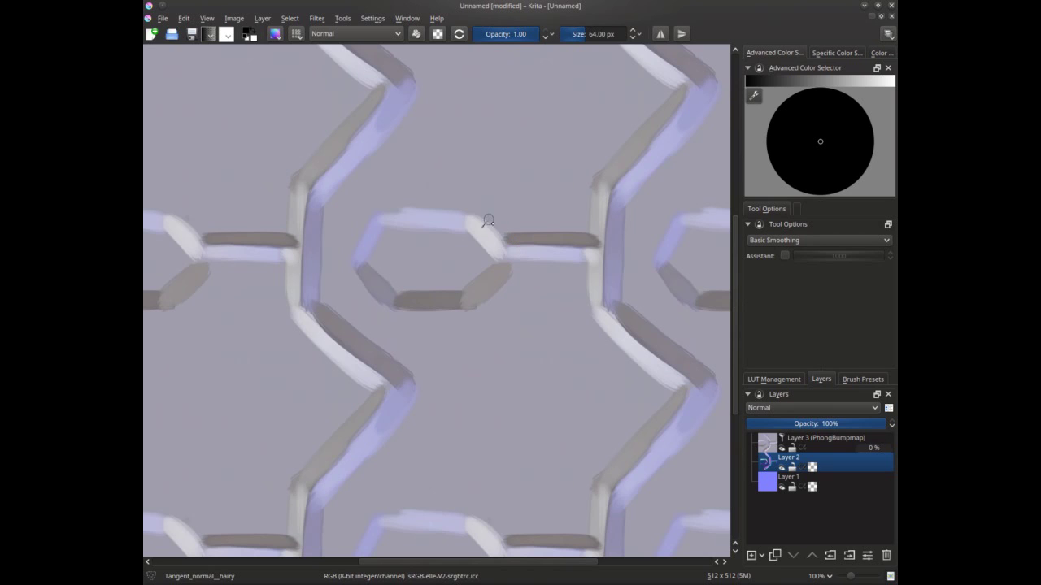
pyautogui.moveTo(488, 226); pyautogui.dragTo(499, 234)
pyautogui.moveTo(372, 158); pyautogui.dragTo(274, 242)
pyautogui.moveTo(396, 281); pyautogui.dragTo(308, 279)
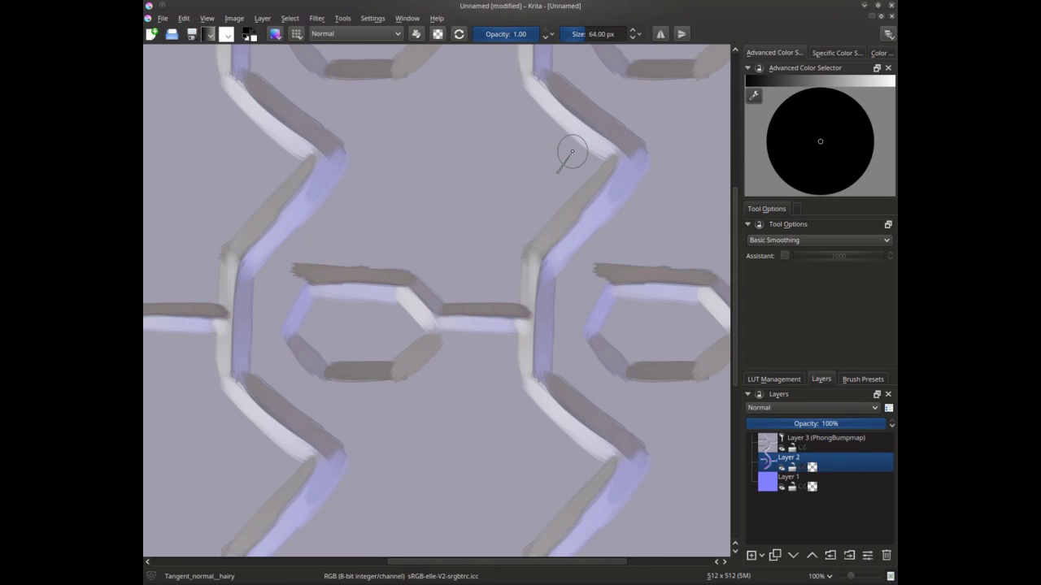
# - Switch the canvas mirroring off, paint the hexagon's remaining edges, and smooth its ragged upper corner
pyautogui.press('m')
pyautogui.moveTo(588, 323)
pyautogui.mouseDown()
pyautogui.moveTo(567, 279)
pyautogui.moveTo(489, 264)
pyautogui.mouseUp()
pyautogui.moveTo(543, 311)
pyautogui.mouseDown()
pyautogui.moveTo(506, 353)
pyautogui.moveTo(445, 370)
pyautogui.moveTo(481, 369)
pyautogui.mouseUp()
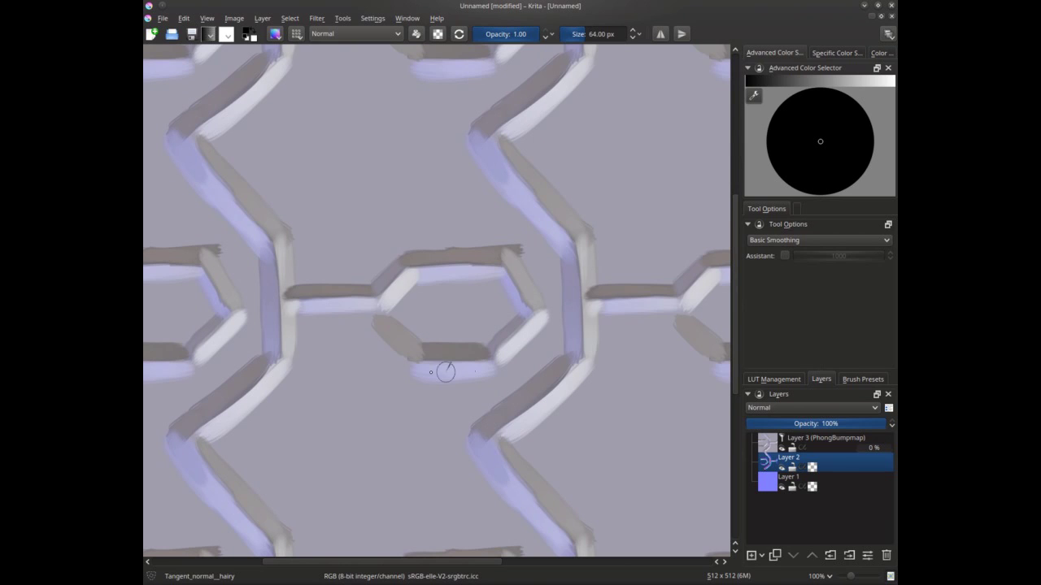
pyautogui.moveTo(407, 367)
pyautogui.mouseDown()
pyautogui.moveTo(388, 352)
pyautogui.moveTo(411, 365)
pyautogui.moveTo(374, 320)
pyautogui.mouseUp()
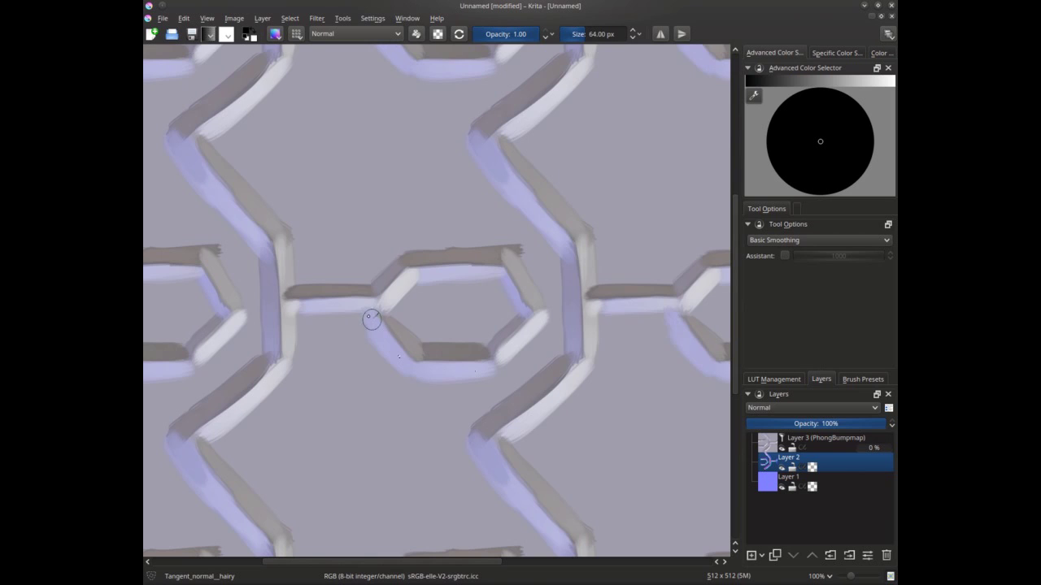
pyautogui.moveTo(456, 199); pyautogui.dragTo(413, 245)
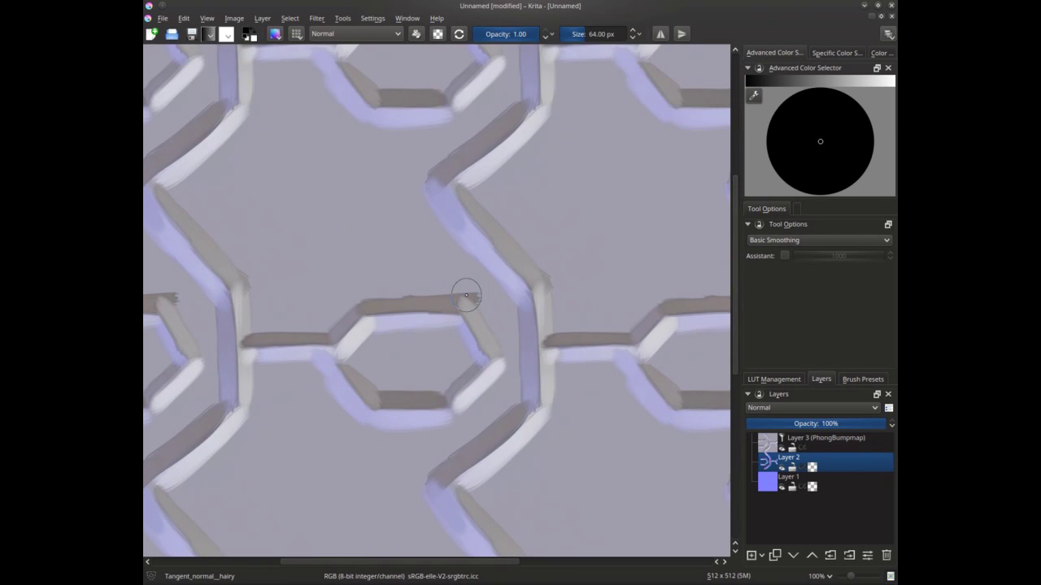
pyautogui.moveTo(470, 293); pyautogui.dragTo(480, 305)
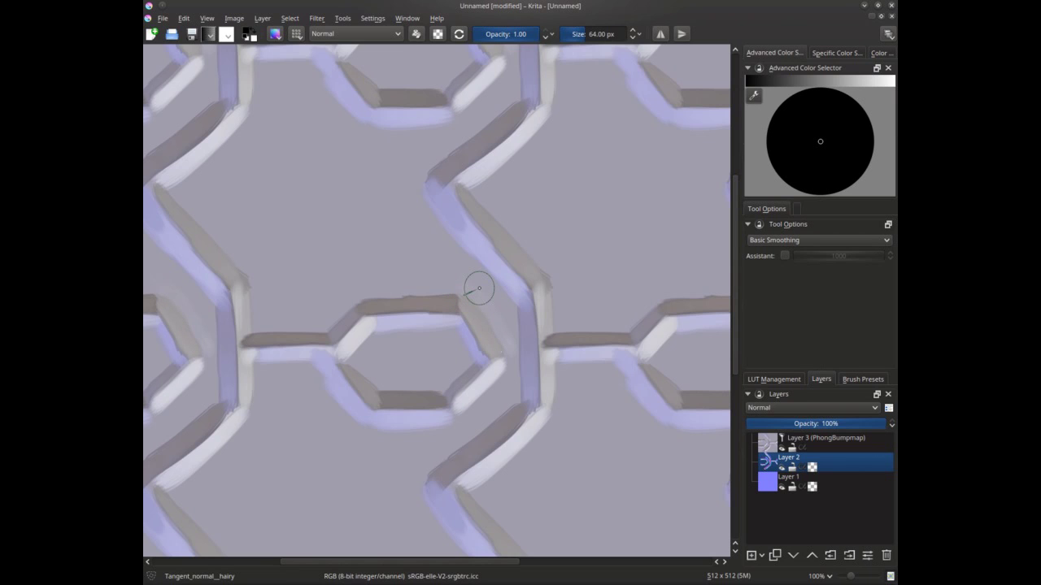
# - Hide and show the PhongBumpmap layer to compare the raw normal map with its lit preview
pyautogui.moveTo(463, 248); pyautogui.dragTo(554, 308)
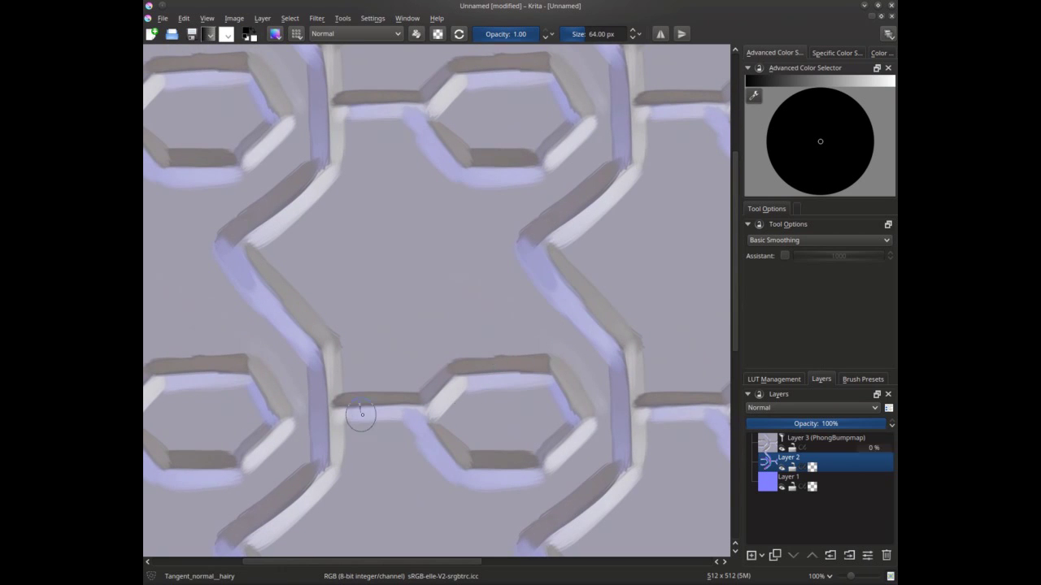
pyautogui.moveTo(423, 233); pyautogui.dragTo(387, 157)
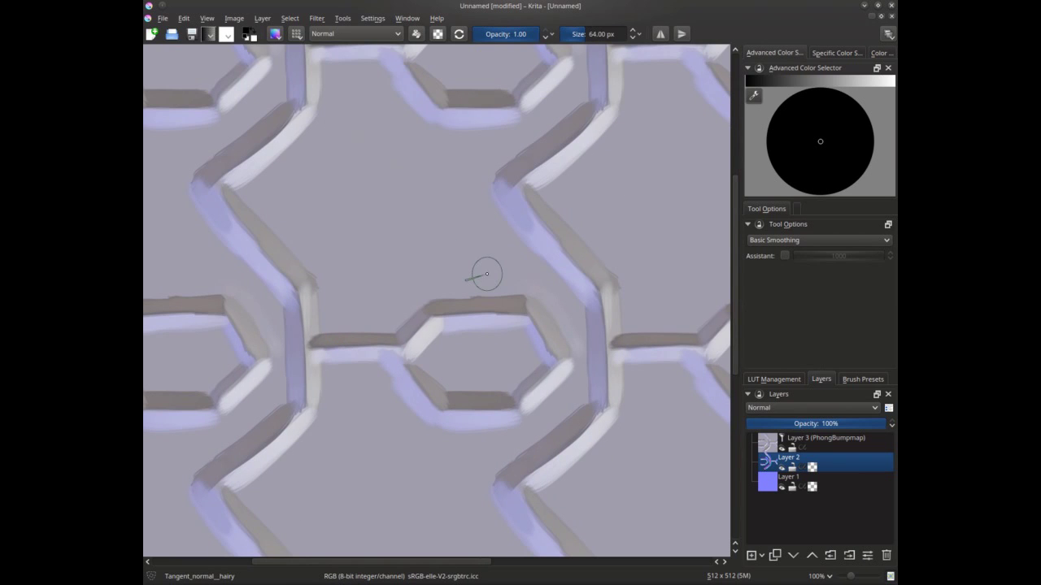
pyautogui.click(782, 448)
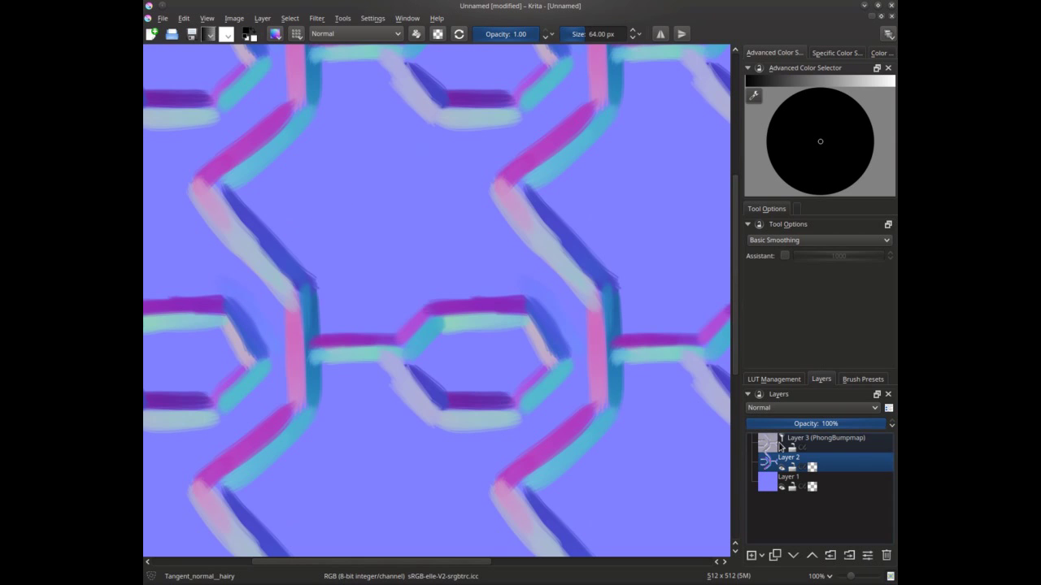
pyautogui.click(782, 448)
# - Set the brush tip to the predefined A-17 Knife eroded anim and test it on the scratchpad
pyautogui.moveTo(387, 197)
pyautogui.mouseDown()
pyautogui.moveTo(257, 242)
pyautogui.moveTo(407, 198)
pyautogui.moveTo(401, 229)
pyautogui.mouseUp()
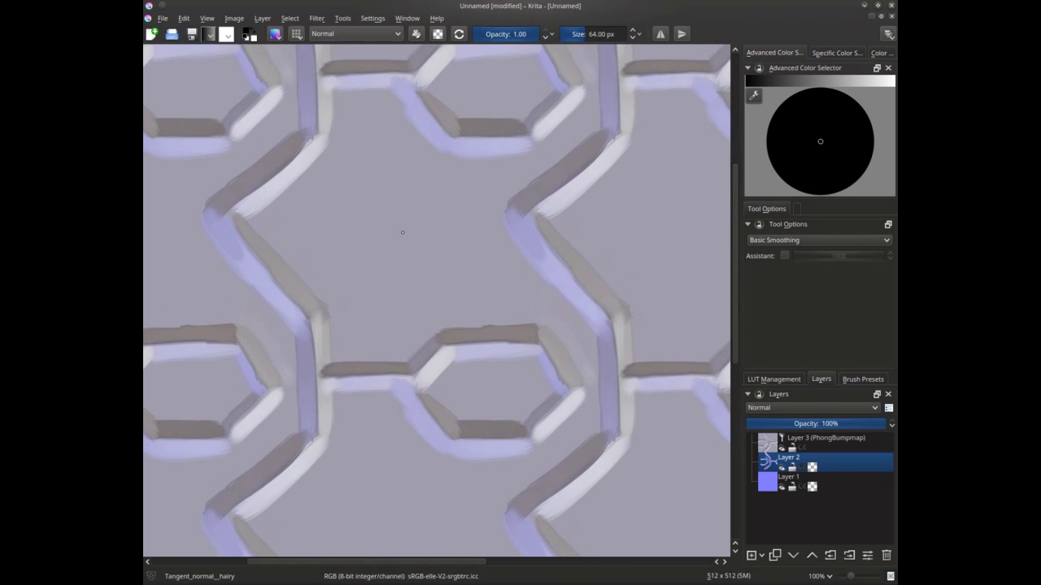
pyautogui.click(275, 34)
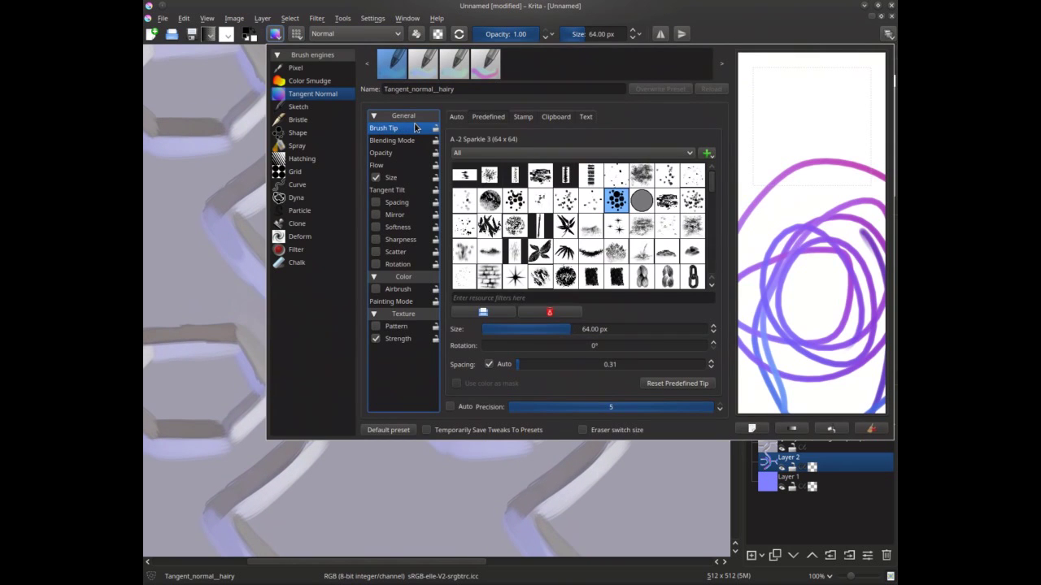
pyautogui.click(411, 126)
pyautogui.moveTo(818, 179)
pyautogui.mouseDown()
pyautogui.moveTo(818, 272)
pyautogui.moveTo(800, 322)
pyautogui.moveTo(786, 196)
pyautogui.moveTo(801, 326)
pyautogui.mouseUp()
pyautogui.click(667, 200)
pyautogui.moveTo(813, 192)
pyautogui.mouseDown()
pyautogui.moveTo(841, 382)
pyautogui.moveTo(778, 350)
pyautogui.mouseUp()
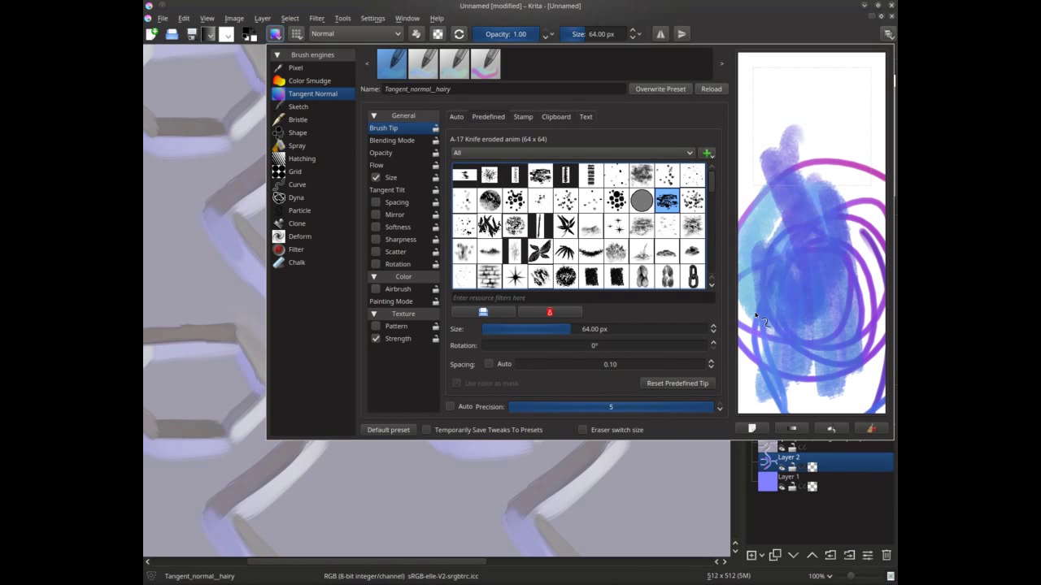
pyautogui.press('F5')
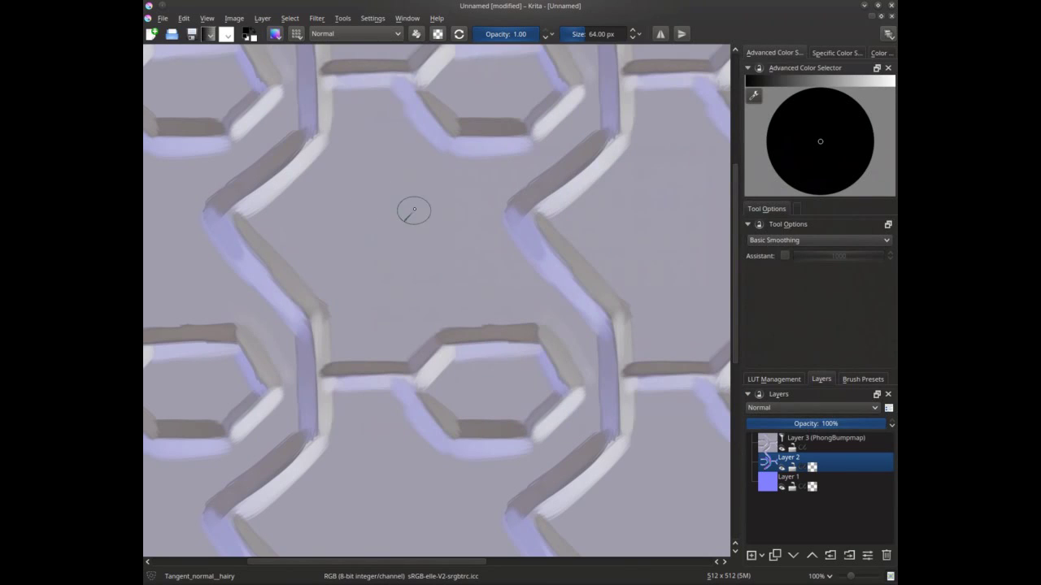
# - Paint a rough ring on Layer 2 in the empty area between the zigzag lines
pyautogui.moveTo(407, 183)
pyautogui.mouseDown()
pyautogui.moveTo(454, 188)
pyautogui.moveTo(411, 250)
pyautogui.moveTo(464, 259)
pyautogui.moveTo(405, 301)
pyautogui.moveTo(423, 238)
pyautogui.moveTo(366, 241)
pyautogui.mouseUp()
pyautogui.moveTo(343, 280); pyautogui.dragTo(363, 253)
pyautogui.moveTo(345, 212)
pyautogui.mouseDown()
pyautogui.moveTo(403, 176)
pyautogui.moveTo(442, 202)
pyautogui.moveTo(424, 258)
pyautogui.mouseUp()
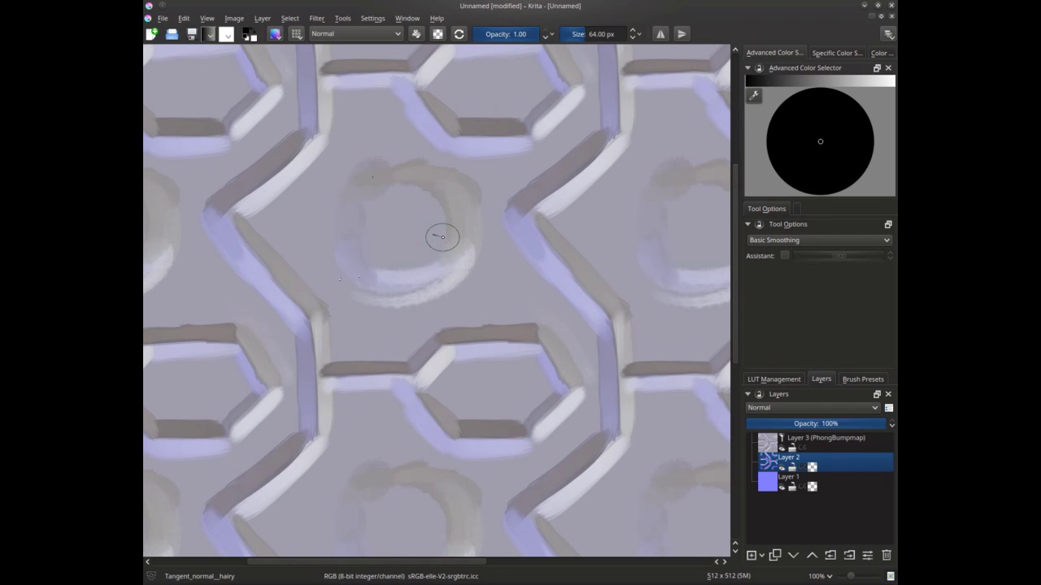
pyautogui.moveTo(442, 236); pyautogui.dragTo(498, 289)
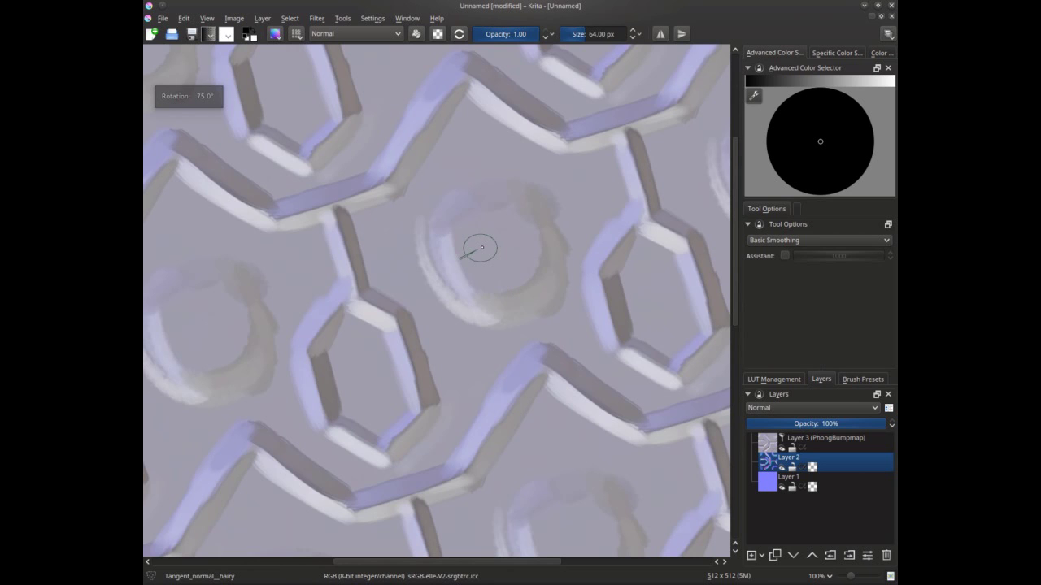
# - Paint dark shading strokes around the ring while rotating the canvas view to 165°
pyautogui.moveTo(447, 250); pyautogui.dragTo(517, 304)
pyautogui.moveTo(499, 199)
pyautogui.mouseDown()
pyautogui.moveTo(544, 254)
pyautogui.moveTo(547, 230)
pyautogui.moveTo(537, 300)
pyautogui.mouseUp()
pyautogui.press('6')
pyautogui.press('6')
pyautogui.press('4')
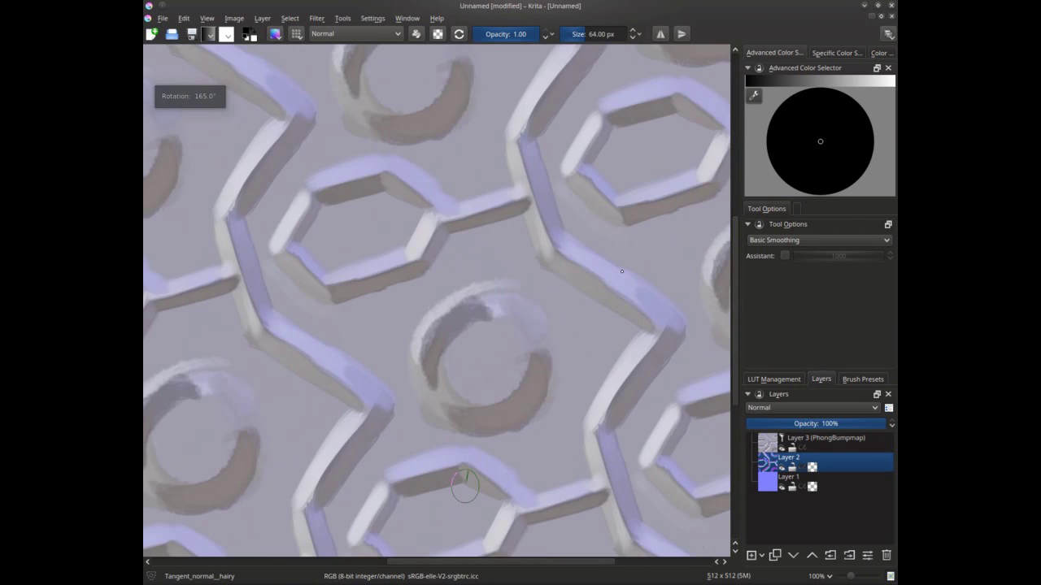
# - Rotate the canvas view to 255° and paint light and bluish strokes over the ring's unfinished half
pyautogui.press('6')
pyautogui.press('6')
pyautogui.press('6')
pyautogui.press('6')
pyautogui.press('6')
pyautogui.press('6')
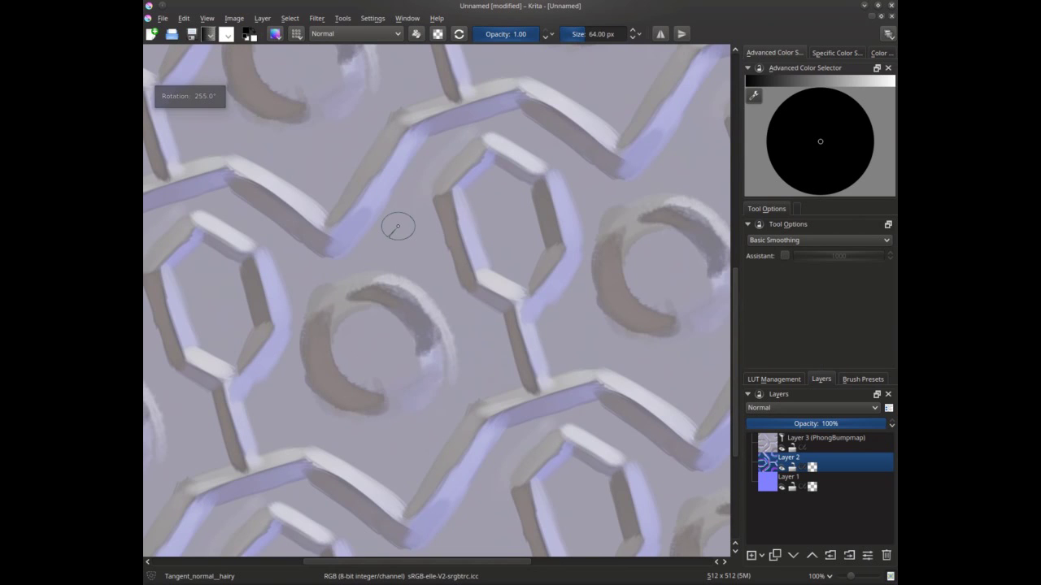
pyautogui.moveTo(419, 334)
pyautogui.mouseDown()
pyautogui.moveTo(360, 309)
pyautogui.moveTo(397, 373)
pyautogui.moveTo(425, 358)
pyautogui.moveTo(366, 379)
pyautogui.mouseUp()
pyautogui.moveTo(432, 365)
pyautogui.mouseDown()
pyautogui.moveTo(406, 367)
pyautogui.moveTo(430, 365)
pyautogui.moveTo(429, 383)
pyautogui.moveTo(353, 381)
pyautogui.mouseUp()
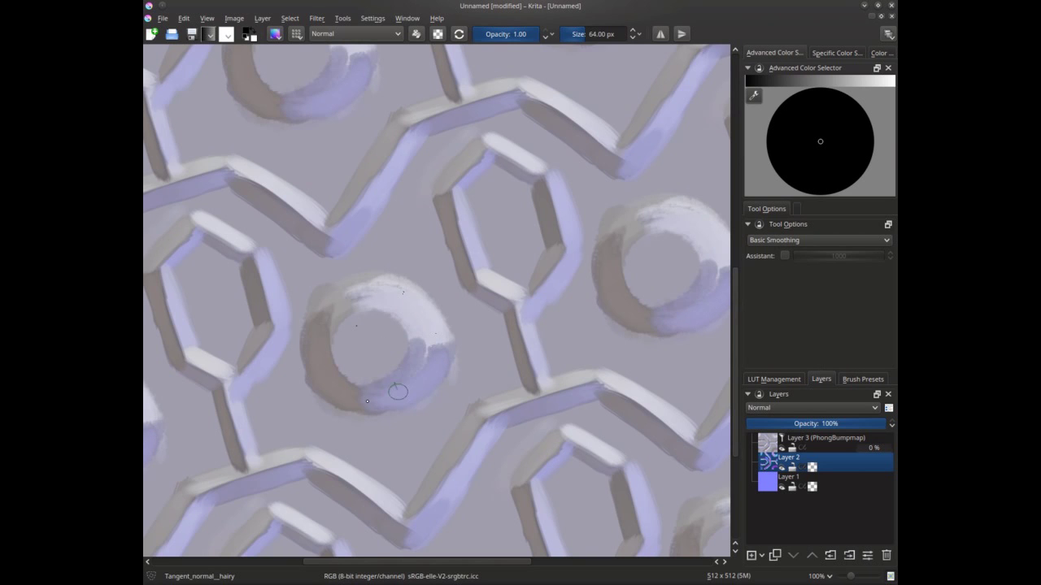
# - Complete the ring using a 285° canvas rotation, and paint a rounded form in its centre with the canvas upright
pyautogui.press('6')
pyautogui.press('6')
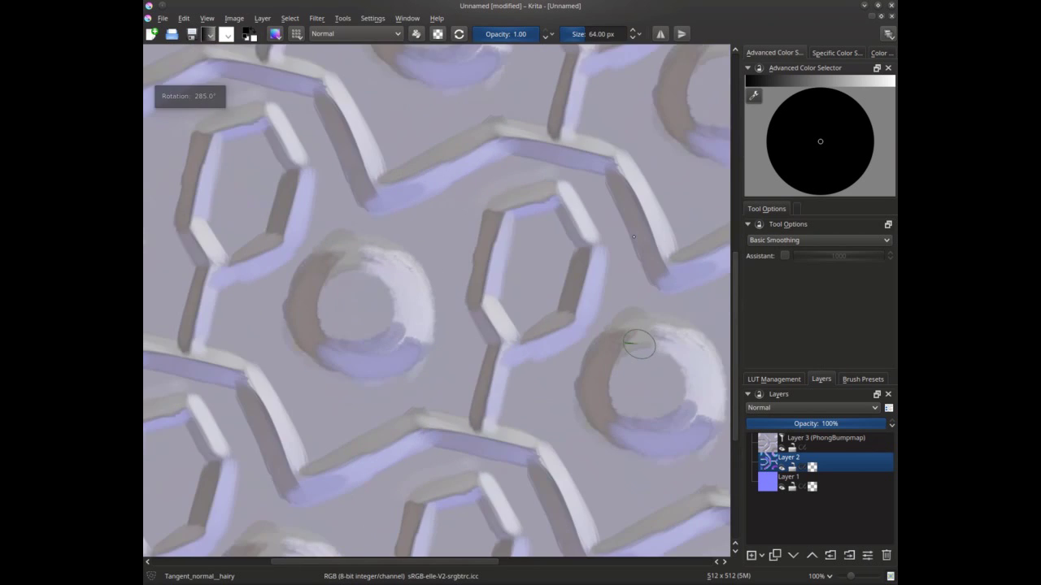
pyautogui.moveTo(639, 345); pyautogui.dragTo(446, 508)
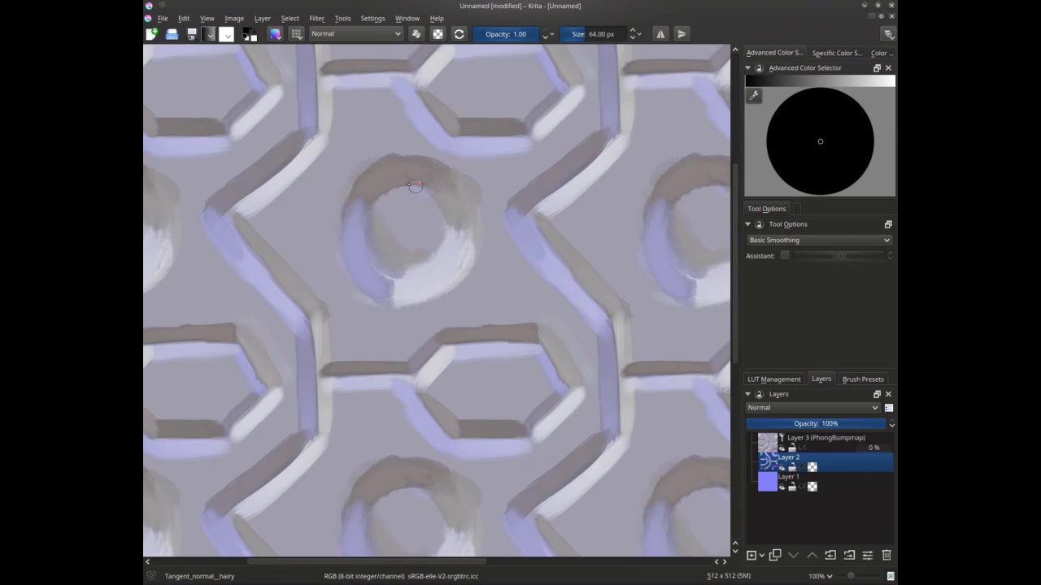
pyautogui.moveTo(413, 186)
pyautogui.mouseDown()
pyautogui.moveTo(440, 221)
pyautogui.moveTo(432, 204)
pyautogui.moveTo(443, 239)
pyautogui.moveTo(423, 253)
pyautogui.moveTo(411, 246)
pyautogui.moveTo(412, 205)
pyautogui.moveTo(383, 194)
pyautogui.moveTo(405, 237)
pyautogui.moveTo(405, 221)
pyautogui.moveTo(395, 238)
pyautogui.moveTo(398, 209)
pyautogui.moveTo(377, 224)
pyautogui.moveTo(396, 252)
pyautogui.mouseUp()
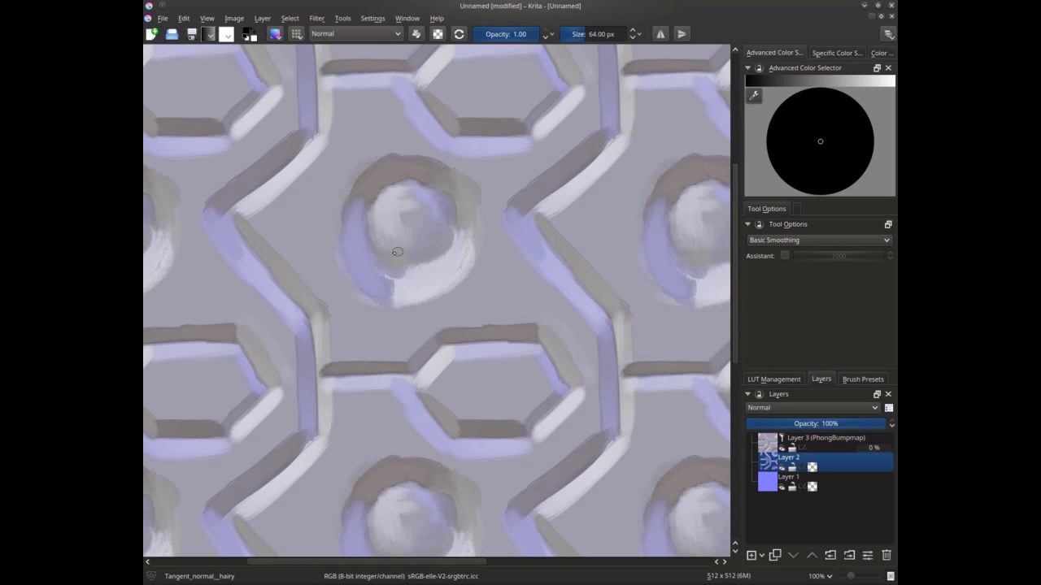
# - Preview the PhongBumpmap layer with Light Source 1's azimuth at 293°, 83°, 169° and 257°, and discard the changes
pyautogui.doubleClick(836, 444)
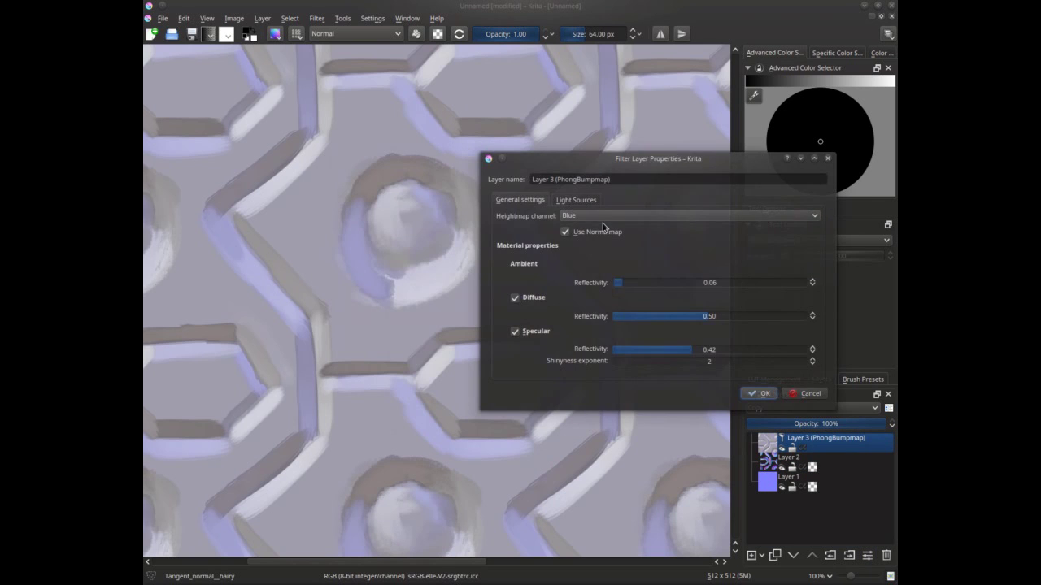
pyautogui.click(576, 200)
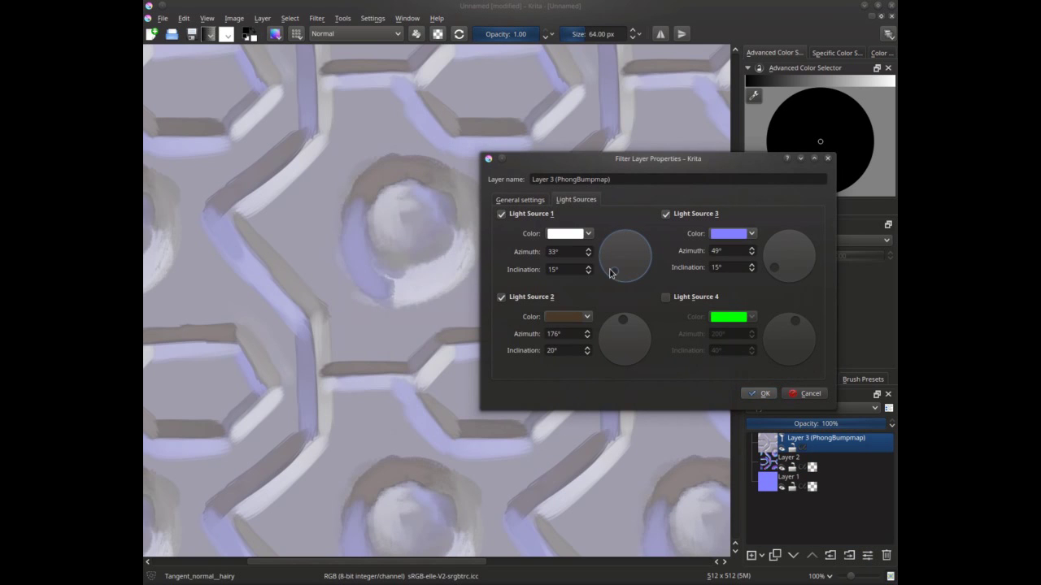
pyautogui.moveTo(610, 272); pyautogui.dragTo(635, 279)
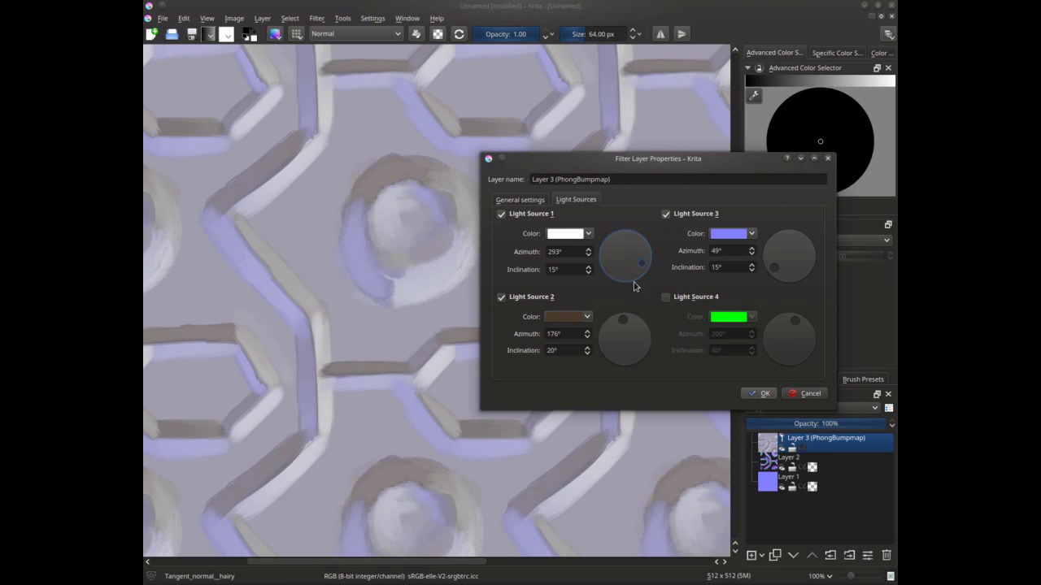
pyautogui.moveTo(635, 285); pyautogui.dragTo(607, 265)
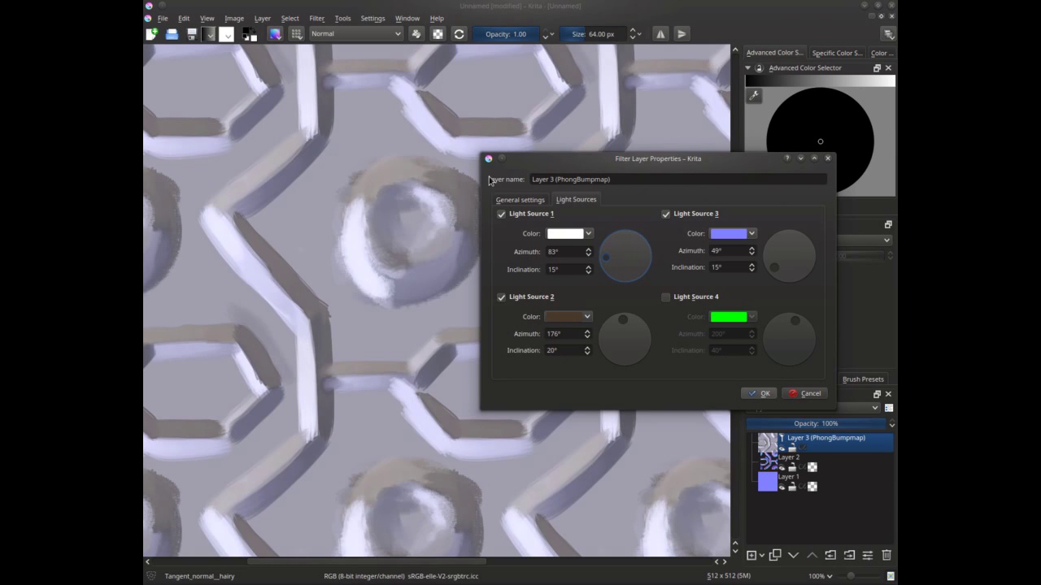
pyautogui.click(622, 241)
pyautogui.click(623, 241)
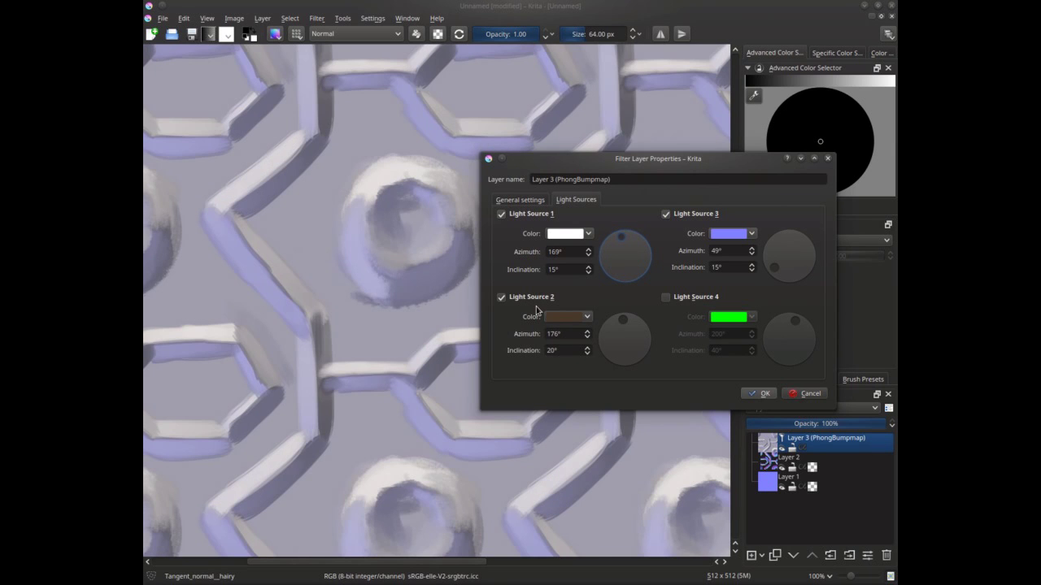
pyautogui.click(642, 253)
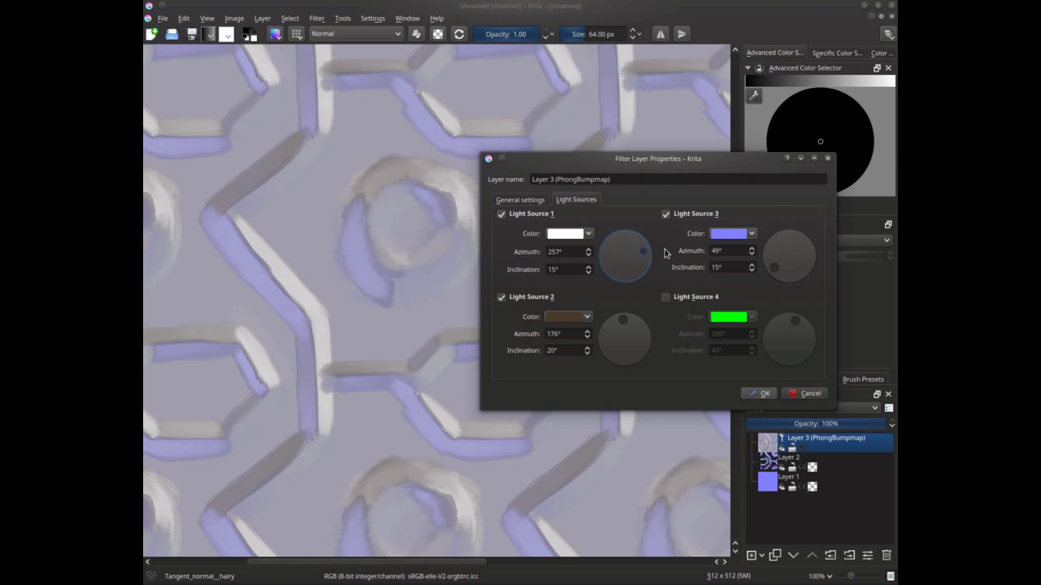
pyautogui.click(805, 394)
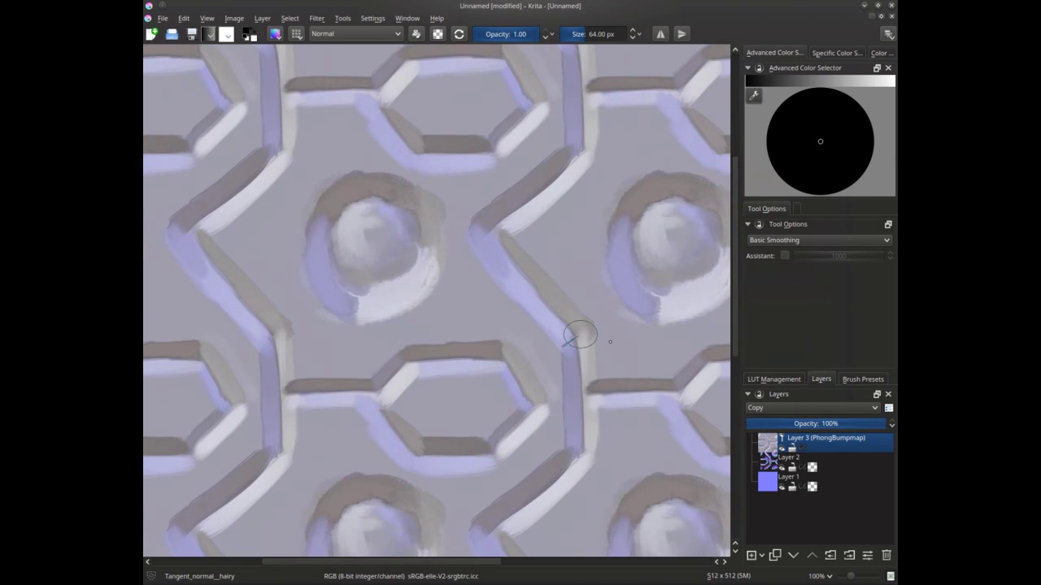
# - Hide the PhongBumpmap filter layer and open the brush's Tangent Tilt settings
pyautogui.click(781, 449)
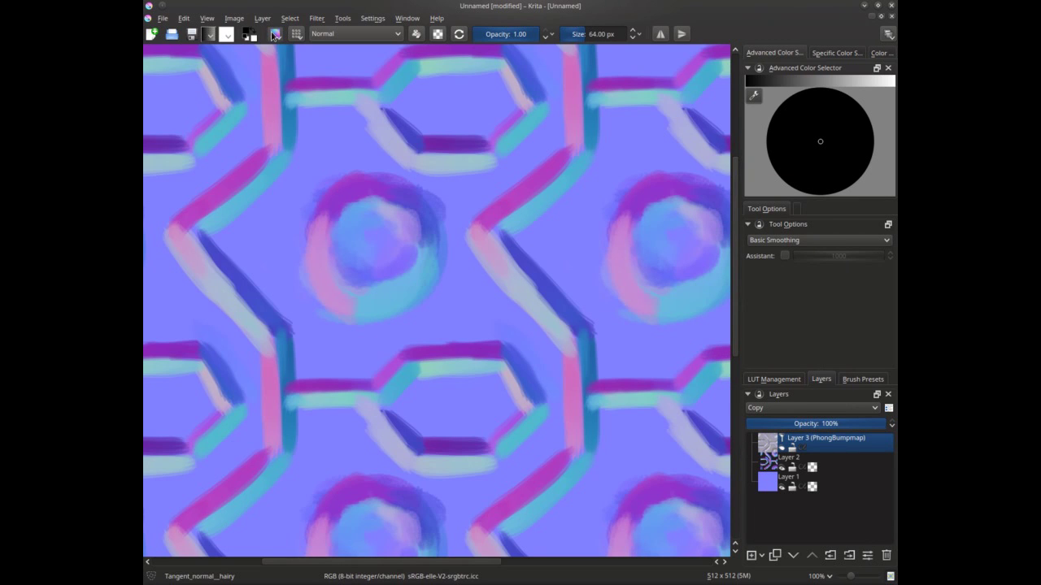
pyautogui.click(274, 34)
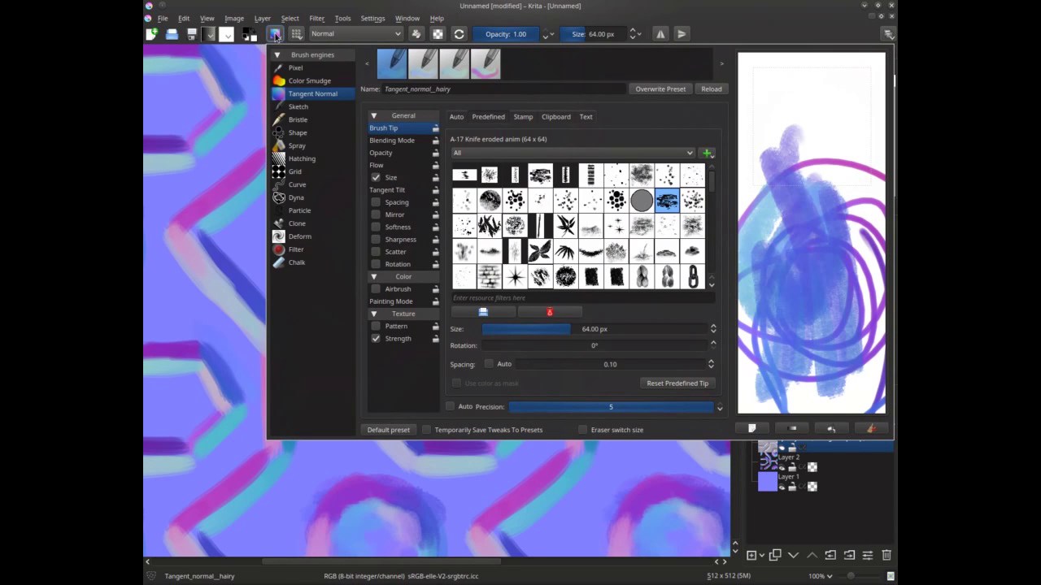
pyautogui.click(387, 189)
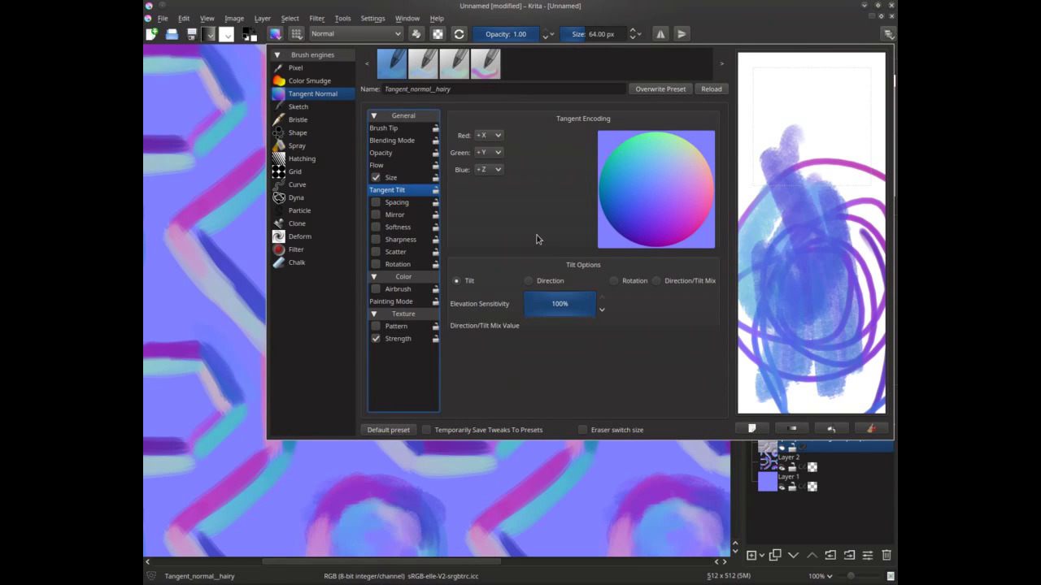
# - Examine the axis choices for the red and green channels in the brush's tangent encoding
pyautogui.click(485, 138)
pyautogui.click(482, 149)
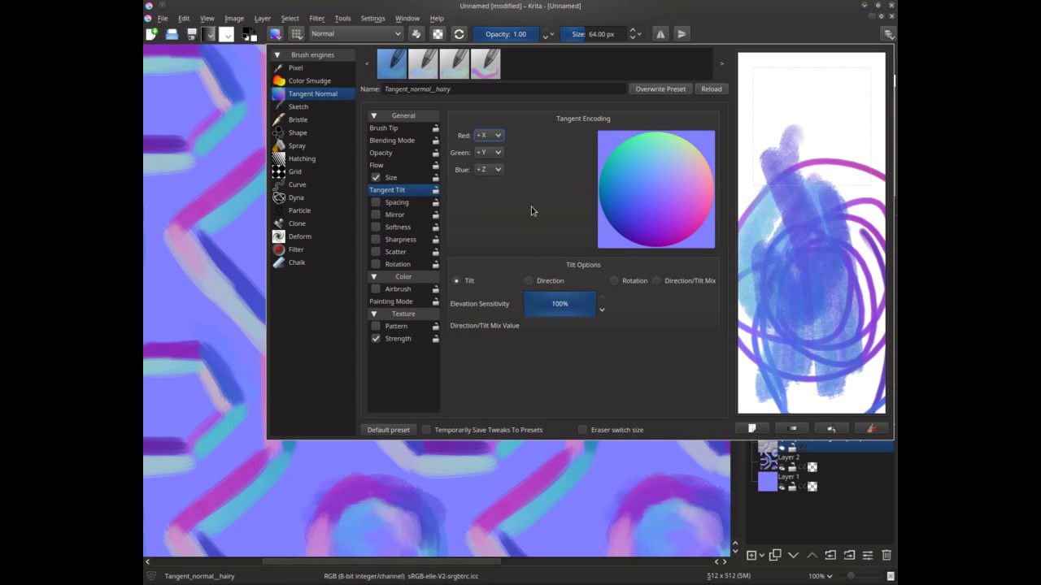
pyautogui.click(487, 154)
pyautogui.click(486, 155)
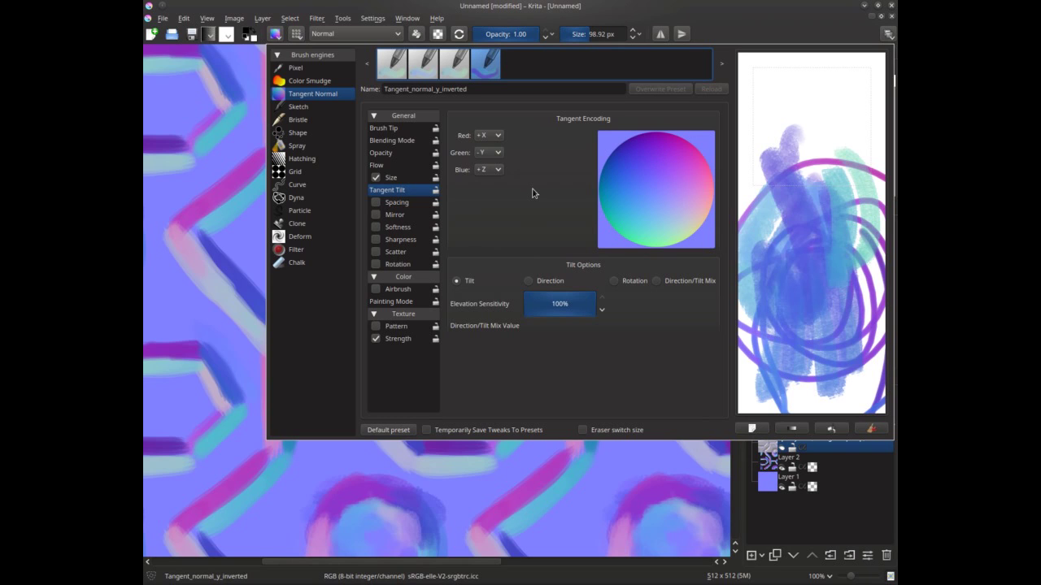
# - Choose the Tangent_normal_pixel preset with Direction as its tilt option, and add a new paint layer above Layer 2
pyautogui.click(461, 57)
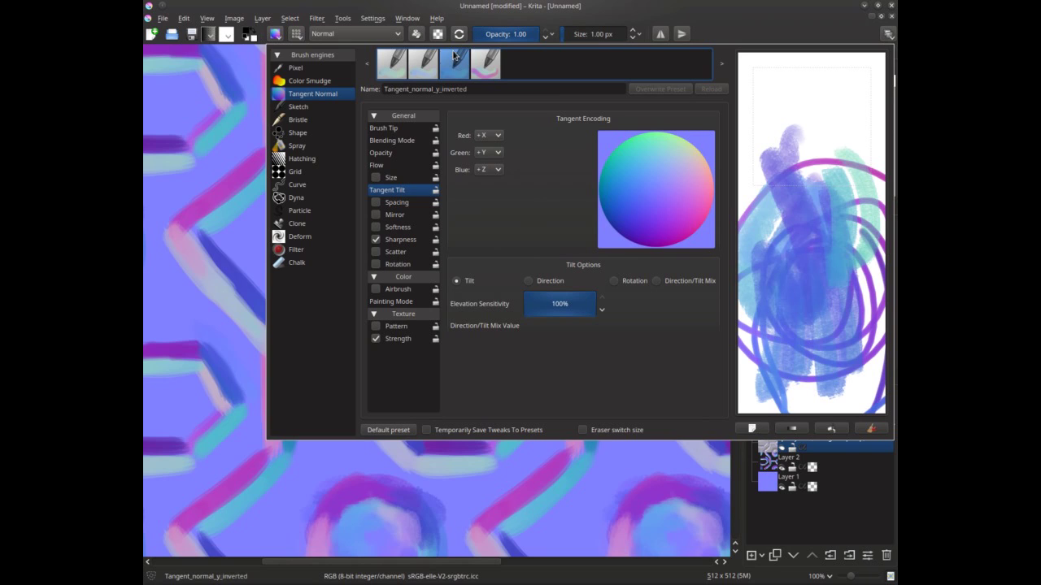
pyautogui.click(528, 282)
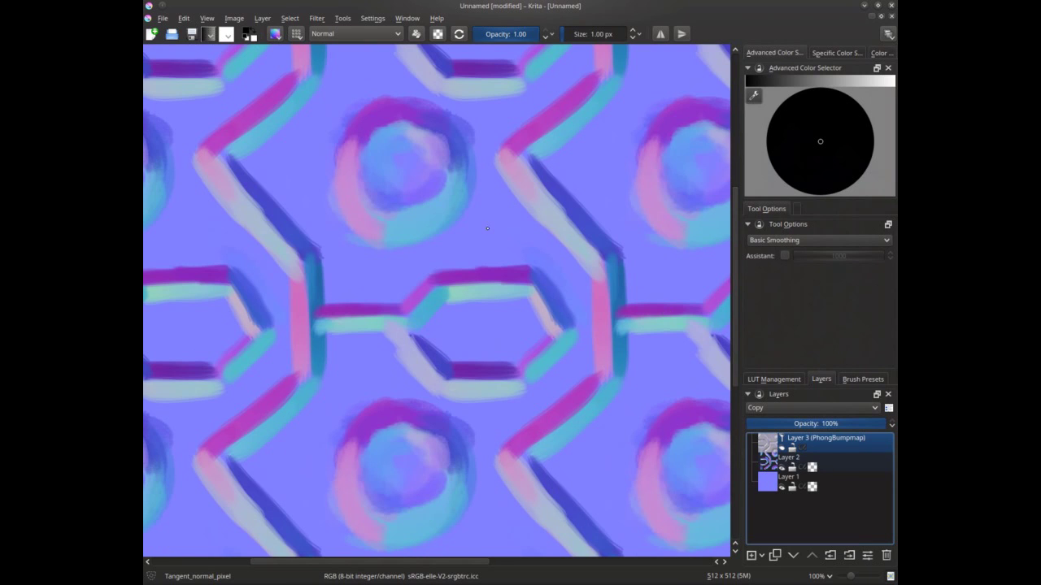
pyautogui.press('pagedown')
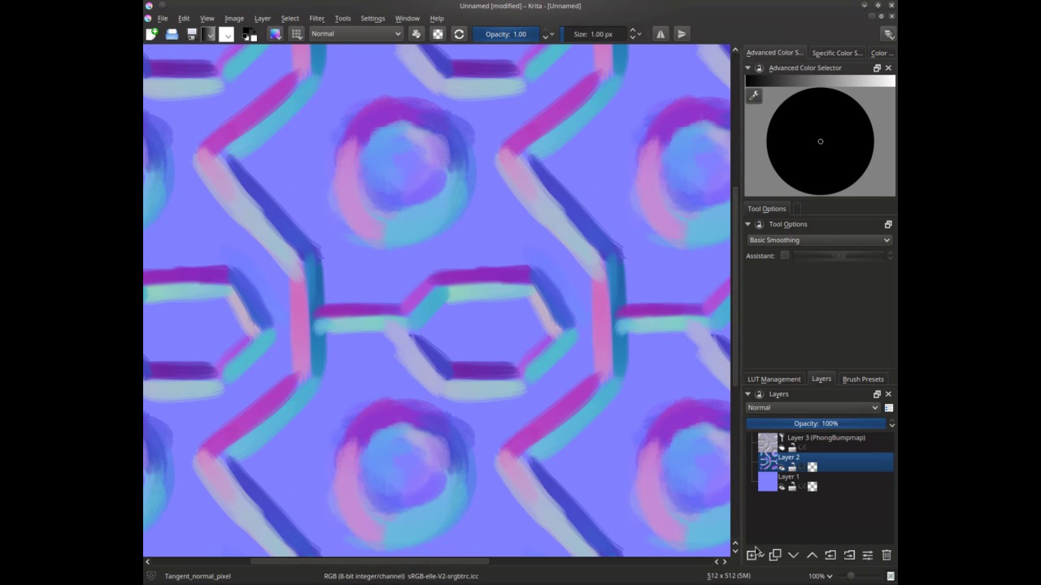
pyautogui.click(751, 555)
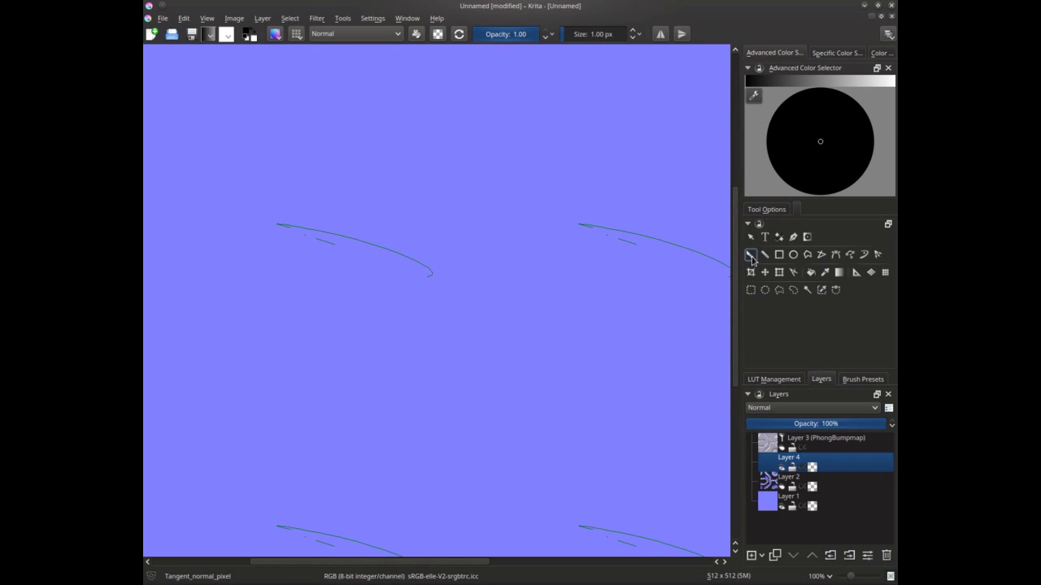
# - Switch the freehand brush to the Tangent_normal__hairy preset and set its tilt option to Direction
pyautogui.click(752, 257)
pyautogui.click(273, 35)
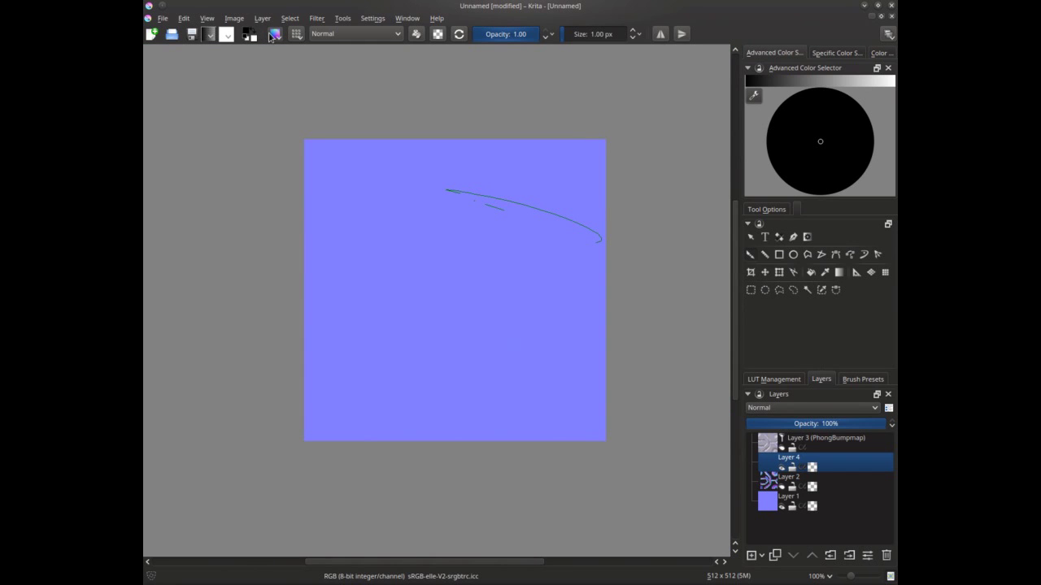
pyautogui.click(275, 34)
pyautogui.click(414, 65)
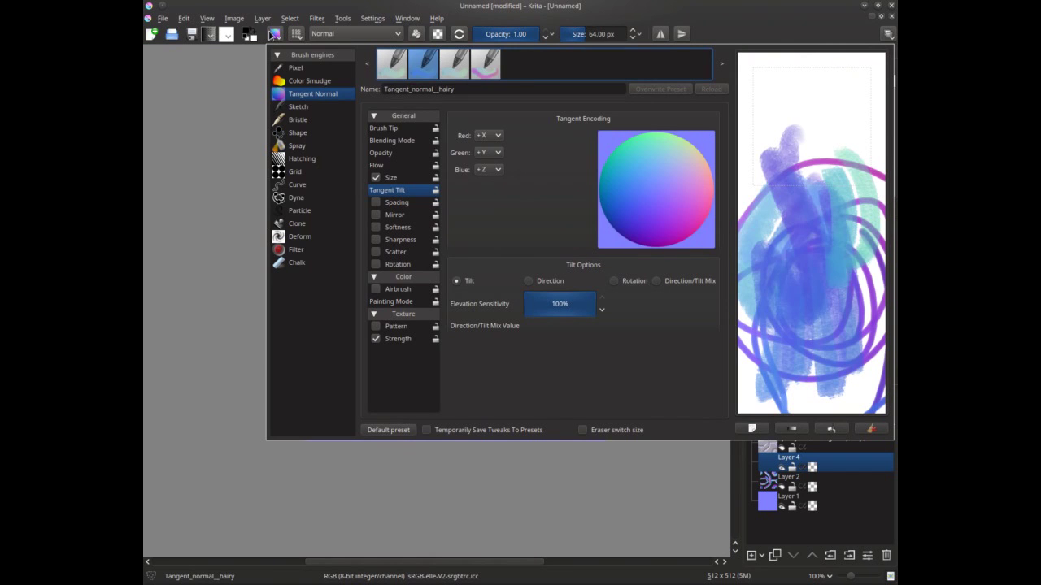
pyautogui.click(275, 34)
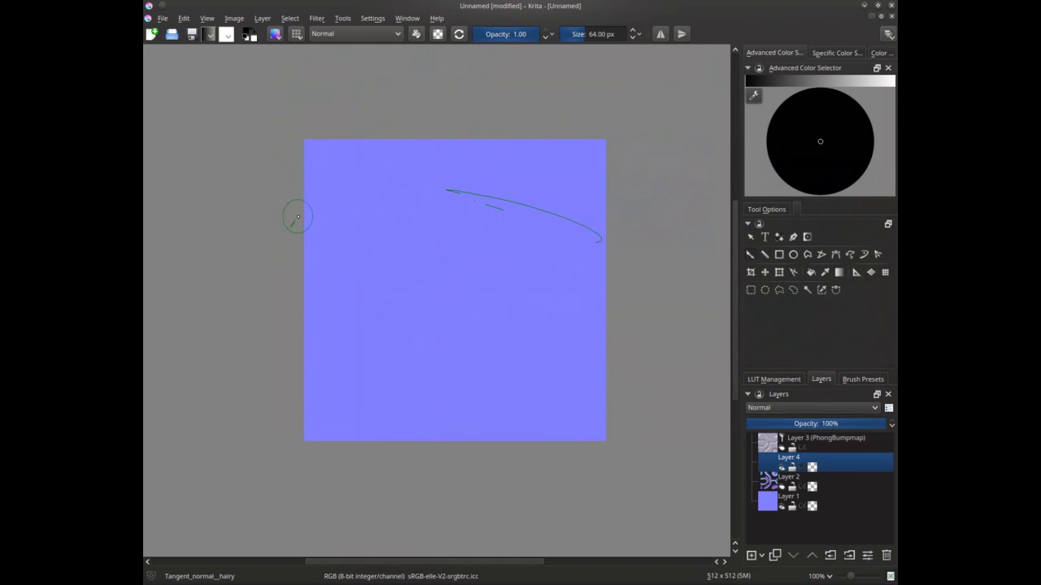
pyautogui.moveTo(294, 215); pyautogui.dragTo(411, 262)
pyautogui.click(275, 34)
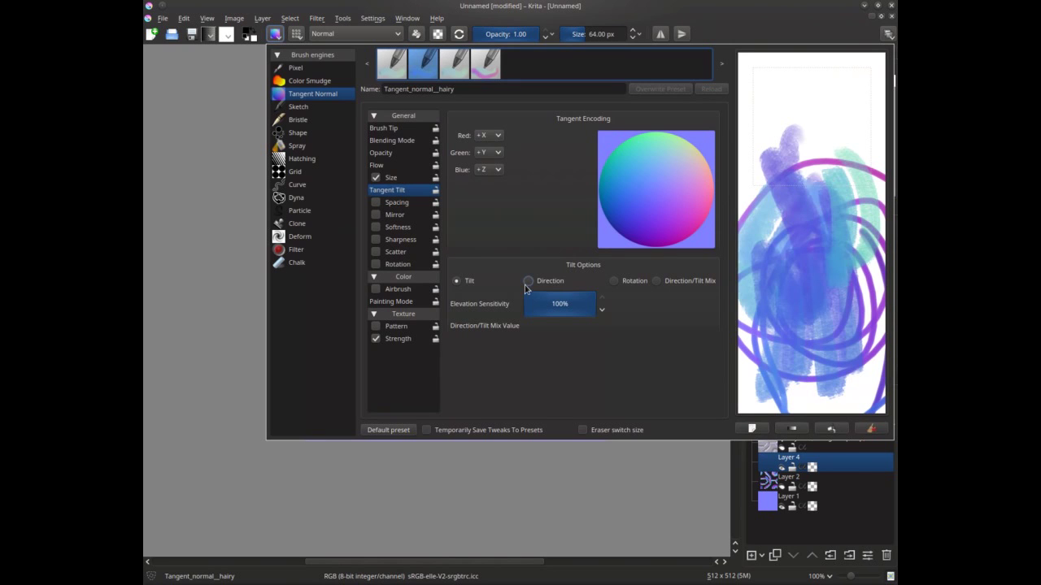
pyautogui.click(275, 36)
# - Turn wrap-around mode back on and cover the new layer with long, sweeping direction-based strokes in green, yellow and orange
pyautogui.moveTo(300, 215); pyautogui.dragTo(465, 290)
pyautogui.press('w')
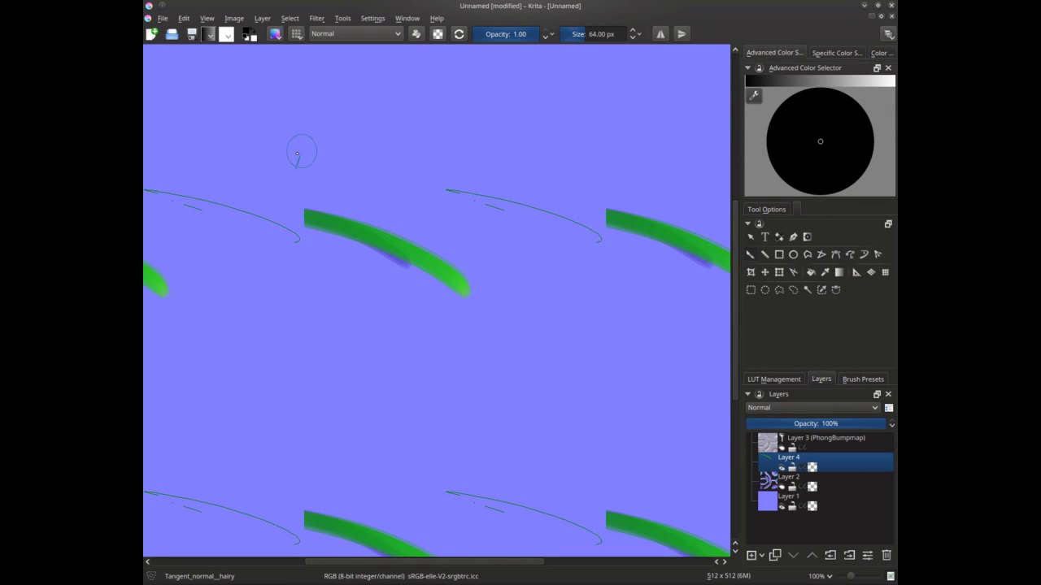
pyautogui.moveTo(259, 203)
pyautogui.mouseDown()
pyautogui.moveTo(504, 320)
pyautogui.moveTo(388, 248)
pyautogui.moveTo(523, 326)
pyautogui.moveTo(494, 301)
pyautogui.moveTo(655, 318)
pyautogui.moveTo(672, 265)
pyautogui.moveTo(687, 303)
pyautogui.moveTo(752, 294)
pyautogui.mouseUp()
pyautogui.moveTo(691, 200)
pyautogui.mouseDown()
pyautogui.moveTo(414, 185)
pyautogui.moveTo(442, 210)
pyautogui.mouseUp()
pyautogui.moveTo(586, 162); pyautogui.dragTo(489, 259)
pyautogui.moveTo(526, 169)
pyautogui.mouseDown()
pyautogui.moveTo(522, 155)
pyautogui.moveTo(517, 254)
pyautogui.mouseUp()
pyautogui.moveTo(506, 148); pyautogui.dragTo(514, 265)
pyautogui.moveTo(517, 152)
pyautogui.mouseDown()
pyautogui.moveTo(484, 210)
pyautogui.moveTo(545, 296)
pyautogui.mouseUp()
pyautogui.moveTo(528, 146)
pyautogui.mouseDown()
pyautogui.moveTo(570, 294)
pyautogui.moveTo(497, 186)
pyautogui.moveTo(529, 211)
pyautogui.moveTo(548, 307)
pyautogui.mouseUp()
pyautogui.moveTo(569, 170)
pyautogui.mouseDown()
pyautogui.moveTo(533, 171)
pyautogui.moveTo(520, 209)
pyautogui.mouseUp()
pyautogui.moveTo(527, 159)
pyautogui.mouseDown()
pyautogui.moveTo(552, 187)
pyautogui.moveTo(504, 181)
pyautogui.mouseUp()
pyautogui.moveTo(561, 161); pyautogui.dragTo(516, 186)
pyautogui.moveTo(571, 156)
pyautogui.mouseDown()
pyautogui.moveTo(497, 176)
pyautogui.moveTo(527, 240)
pyautogui.mouseUp()
pyautogui.moveTo(551, 180)
pyautogui.mouseDown()
pyautogui.moveTo(530, 230)
pyautogui.moveTo(573, 424)
pyautogui.mouseUp()
pyautogui.moveTo(541, 283); pyautogui.dragTo(555, 457)
pyautogui.moveTo(561, 326); pyautogui.dragTo(552, 443)
pyautogui.moveTo(537, 281)
pyautogui.mouseDown()
pyautogui.moveTo(545, 443)
pyautogui.moveTo(528, 447)
pyautogui.mouseUp()
pyautogui.moveTo(565, 366); pyautogui.dragTo(543, 451)
pyautogui.moveTo(549, 413); pyautogui.dragTo(516, 479)
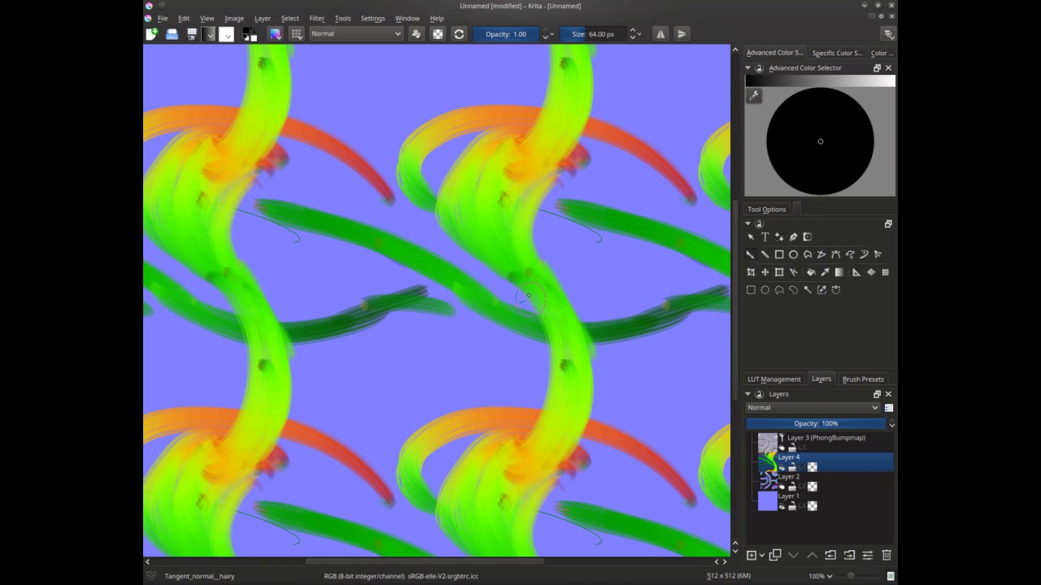
pyautogui.moveTo(528, 276)
pyautogui.mouseDown()
pyautogui.moveTo(492, 260)
pyautogui.moveTo(487, 245)
pyautogui.moveTo(521, 448)
pyautogui.mouseUp()
pyautogui.moveTo(487, 252)
pyautogui.mouseDown()
pyautogui.moveTo(523, 355)
pyautogui.moveTo(491, 445)
pyautogui.mouseUp()
pyautogui.moveTo(514, 301); pyautogui.dragTo(520, 465)
pyautogui.moveTo(489, 257); pyautogui.dragTo(508, 448)
pyautogui.moveTo(512, 360); pyautogui.dragTo(488, 451)
pyautogui.moveTo(512, 209); pyautogui.dragTo(362, 66)
pyautogui.moveTo(397, 145); pyautogui.dragTo(454, 272)
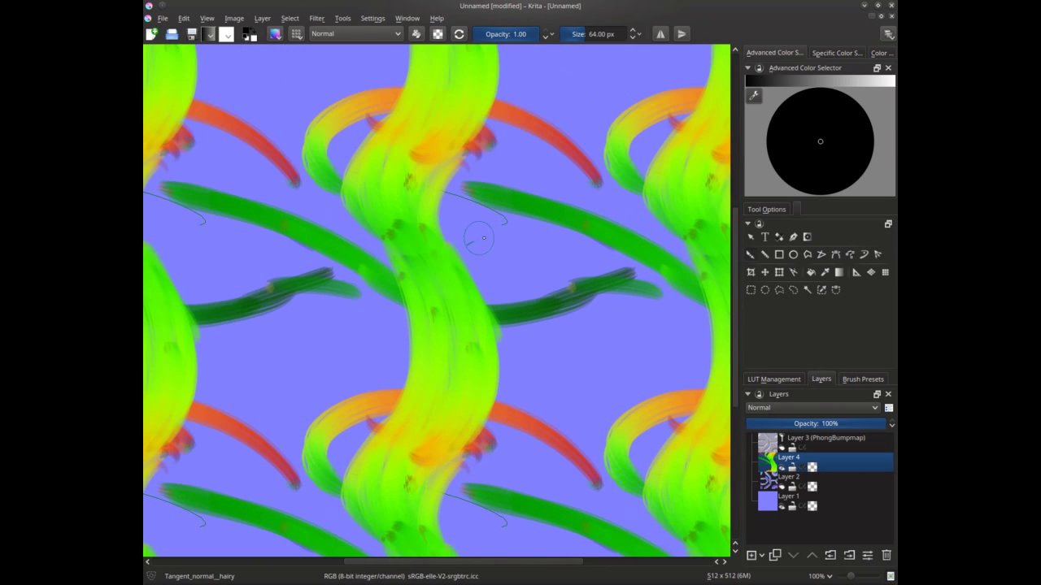
pyautogui.moveTo(507, 227)
pyautogui.mouseDown()
pyautogui.moveTo(466, 207)
pyautogui.moveTo(468, 258)
pyautogui.moveTo(504, 295)
pyautogui.moveTo(531, 291)
pyautogui.moveTo(466, 181)
pyautogui.moveTo(446, 241)
pyautogui.moveTo(487, 181)
pyautogui.moveTo(445, 217)
pyautogui.moveTo(550, 237)
pyautogui.moveTo(487, 187)
pyautogui.moveTo(503, 255)
pyautogui.moveTo(571, 309)
pyautogui.moveTo(506, 209)
pyautogui.moveTo(505, 321)
pyautogui.moveTo(531, 339)
pyautogui.moveTo(502, 330)
pyautogui.moveTo(515, 355)
pyautogui.moveTo(503, 401)
pyautogui.moveTo(490, 390)
pyautogui.moveTo(551, 342)
pyautogui.moveTo(517, 412)
pyautogui.moveTo(502, 376)
pyautogui.moveTo(522, 378)
pyautogui.moveTo(458, 480)
pyautogui.moveTo(542, 379)
pyautogui.moveTo(521, 382)
pyautogui.moveTo(555, 358)
pyautogui.moveTo(509, 444)
pyautogui.moveTo(508, 492)
pyautogui.moveTo(530, 395)
pyautogui.moveTo(568, 477)
pyautogui.moveTo(554, 515)
pyautogui.moveTo(545, 368)
pyautogui.moveTo(606, 467)
pyautogui.moveTo(599, 454)
pyautogui.moveTo(560, 458)
pyautogui.moveTo(573, 374)
pyautogui.moveTo(632, 523)
pyautogui.moveTo(663, 540)
pyautogui.moveTo(583, 500)
pyautogui.moveTo(588, 553)
pyautogui.moveTo(653, 246)
pyautogui.moveTo(646, 236)
pyautogui.moveTo(670, 265)
pyautogui.moveTo(630, 435)
pyautogui.moveTo(685, 326)
pyautogui.moveTo(674, 271)
pyautogui.moveTo(627, 469)
pyautogui.moveTo(666, 268)
pyautogui.moveTo(649, 294)
pyautogui.moveTo(601, 472)
pyautogui.moveTo(581, 398)
pyautogui.moveTo(597, 316)
pyautogui.moveTo(570, 372)
pyautogui.moveTo(586, 309)
pyautogui.moveTo(563, 400)
pyautogui.moveTo(564, 295)
pyautogui.moveTo(644, 324)
pyautogui.moveTo(651, 228)
pyautogui.mouseUp()
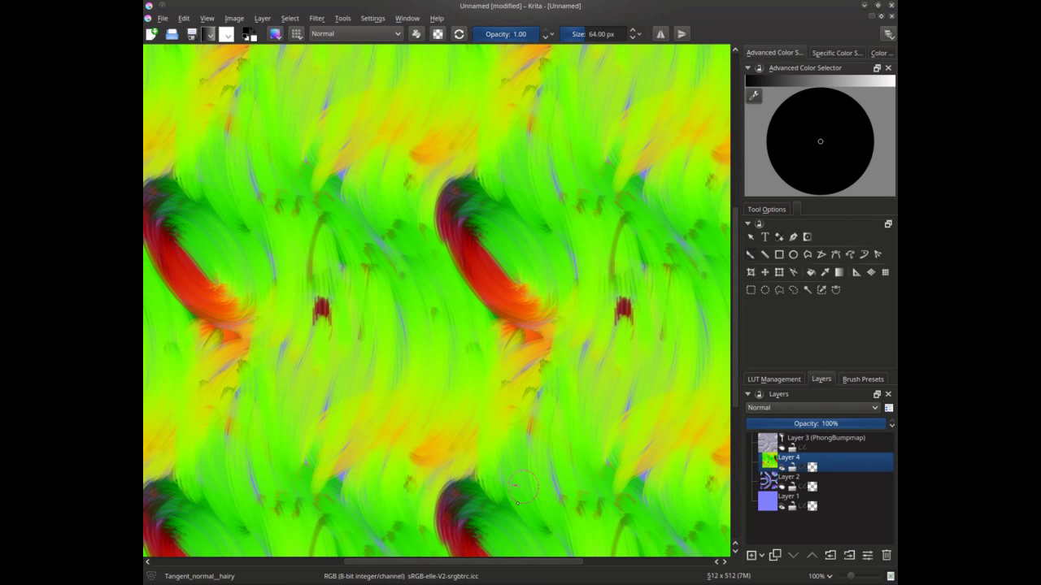
# - Try the Direction/Tilt Mix option at 50% with looping strokes on the canvas, and undo them
pyautogui.click(275, 34)
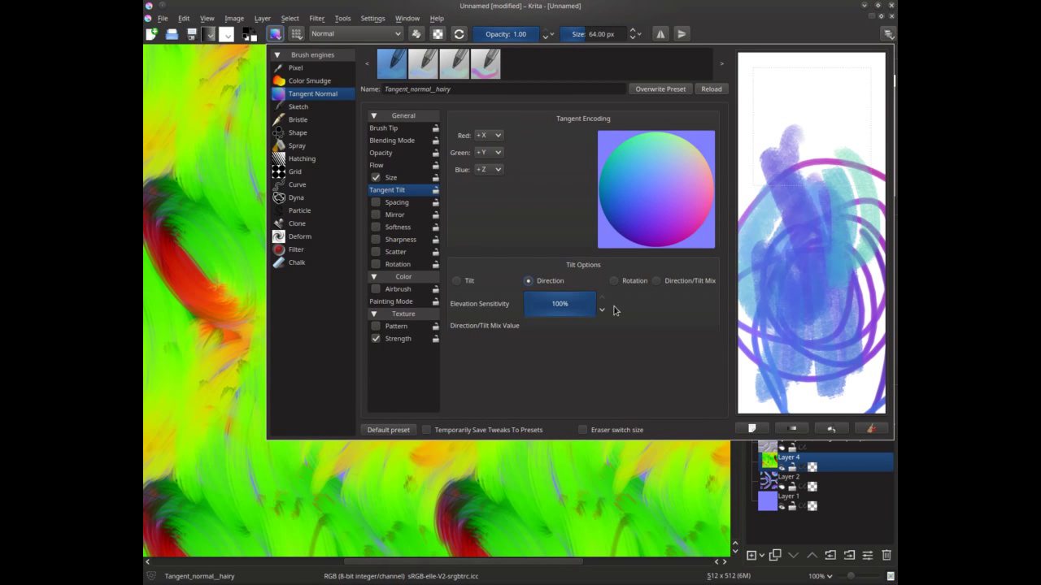
pyautogui.click(613, 281)
pyautogui.click(657, 281)
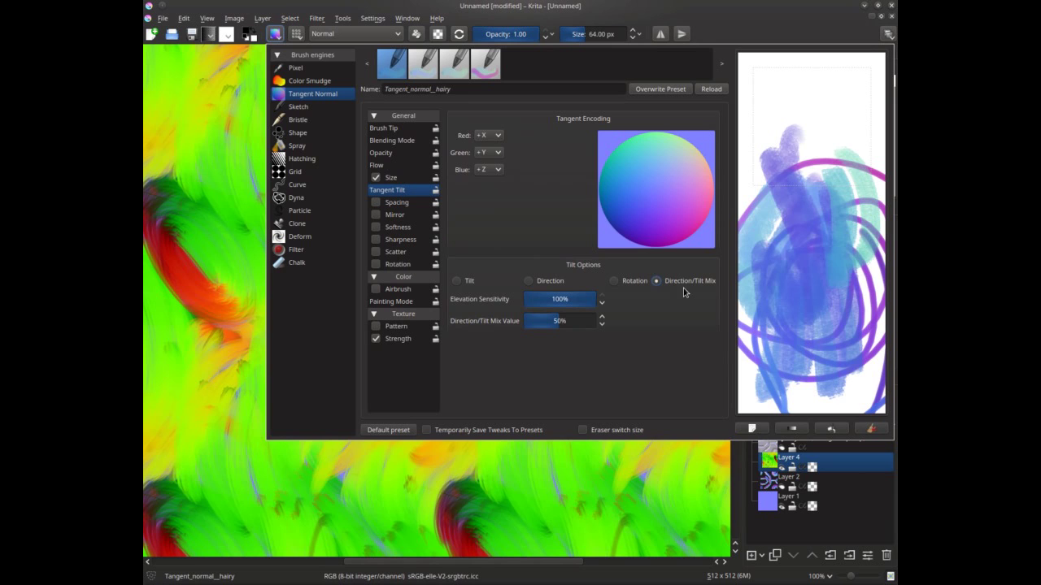
pyautogui.click(276, 34)
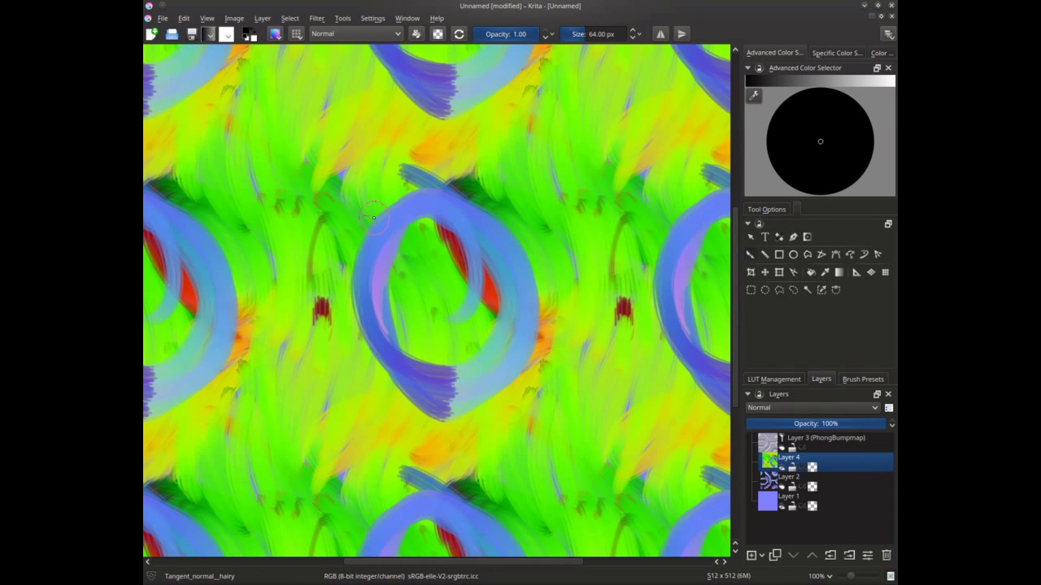
pyautogui.hotkey('ctrl', 'z')
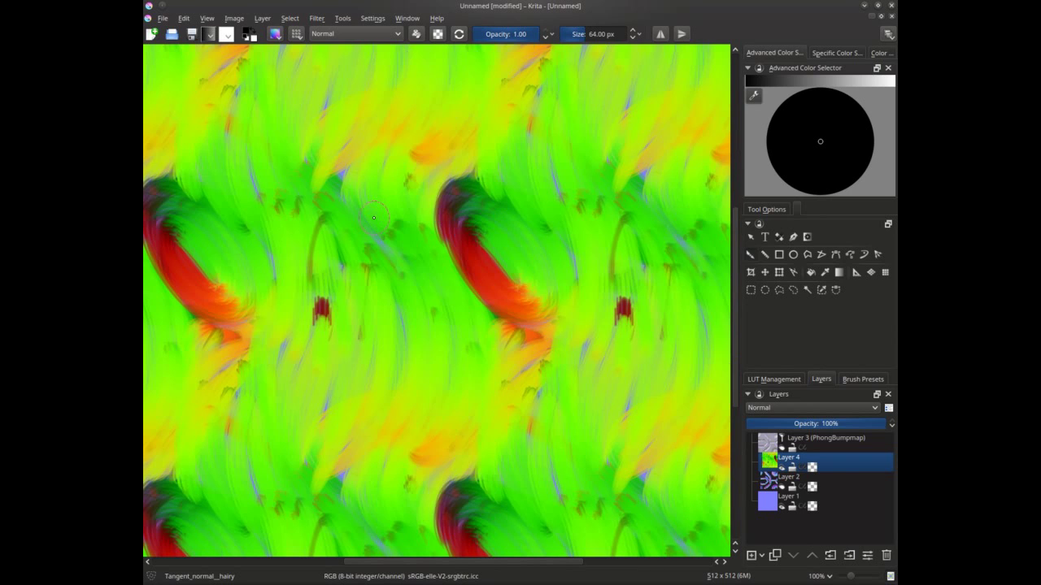
# - Compare the brush's tilt options in the Tangent Tilt settings and set it back to Direction
pyautogui.click(275, 37)
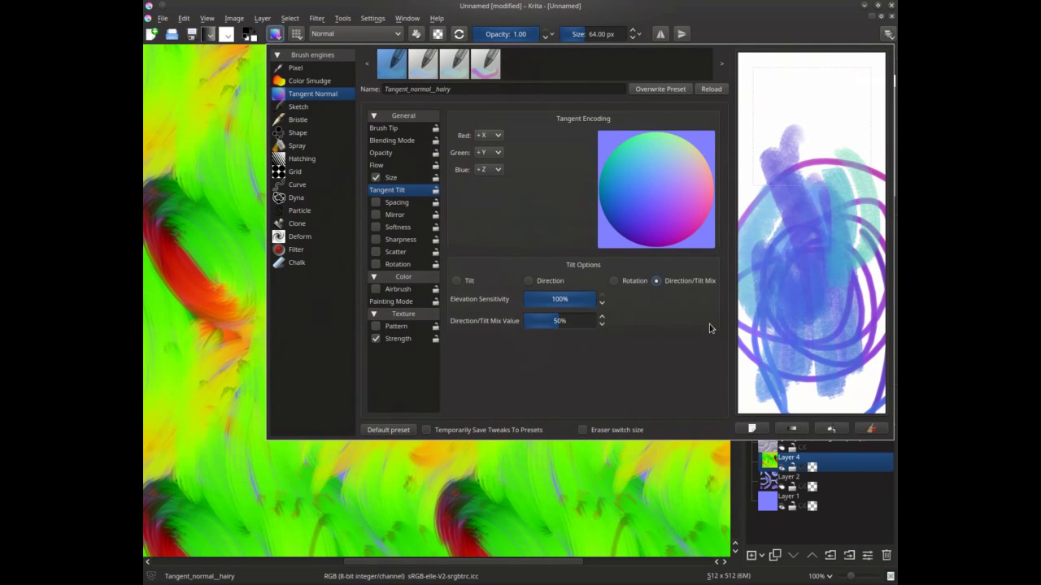
pyautogui.click(525, 277)
pyautogui.click(469, 285)
pyautogui.moveTo(525, 317); pyautogui.dragTo(602, 318)
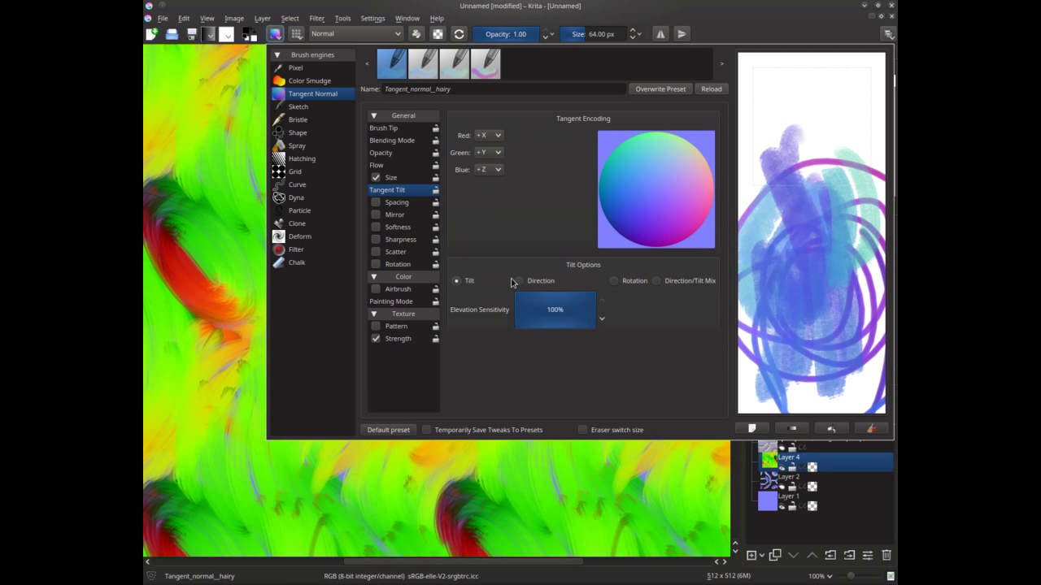
pyautogui.press('Escape')
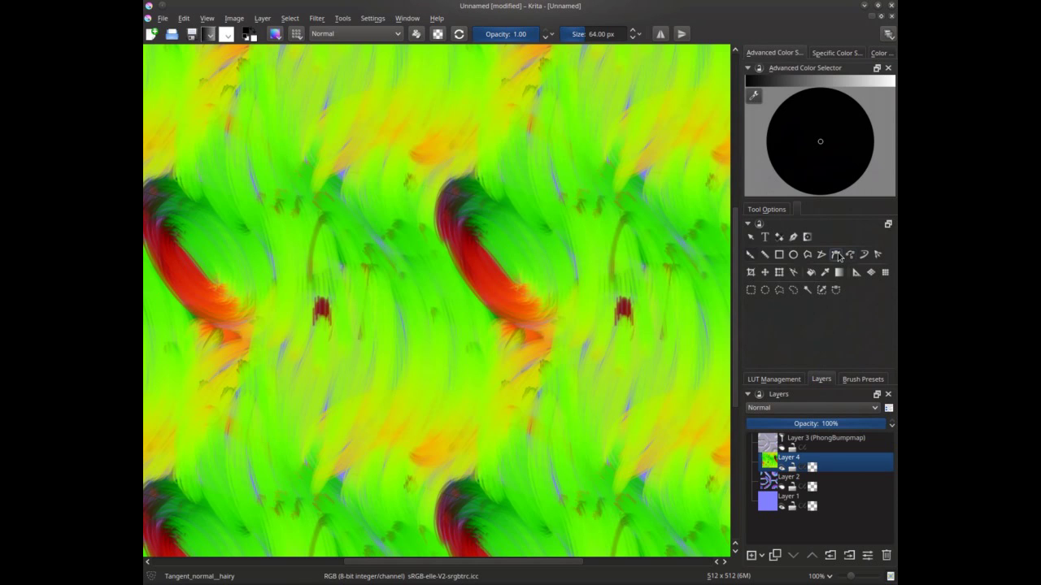
# - Draw several Bezier curves and overlapping ellipses across the tile with the direction-based hairy brush
pyautogui.moveTo(502, 299)
pyautogui.mouseDown()
pyautogui.moveTo(498, 358)
pyautogui.moveTo(414, 433)
pyautogui.moveTo(322, 458)
pyautogui.moveTo(323, 514)
pyautogui.moveTo(395, 434)
pyautogui.mouseUp()
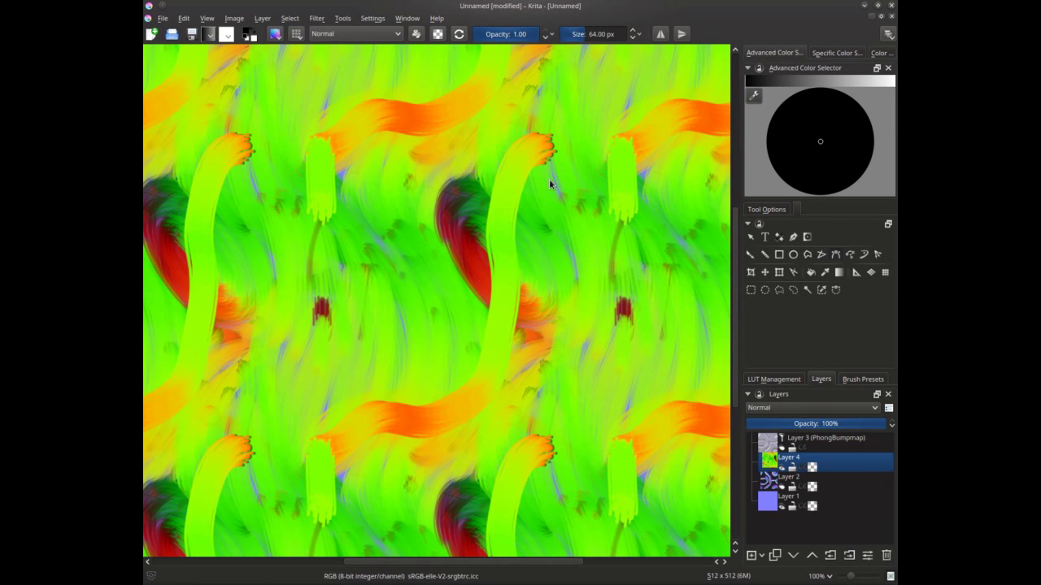
pyautogui.moveTo(586, 149)
pyautogui.mouseDown()
pyautogui.moveTo(480, 453)
pyautogui.moveTo(391, 476)
pyautogui.mouseUp()
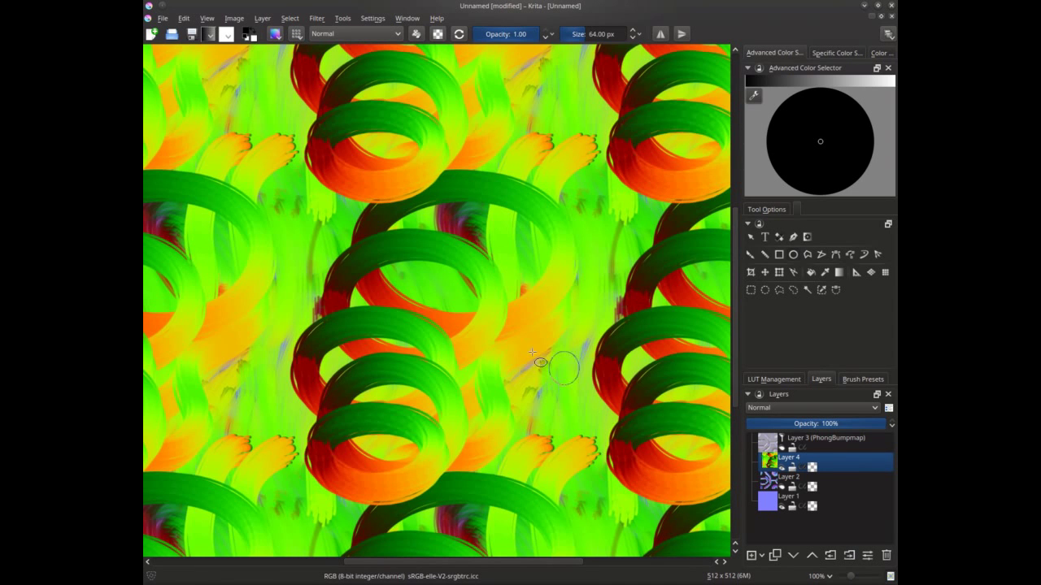
pyautogui.moveTo(455, 302); pyautogui.dragTo(567, 431)
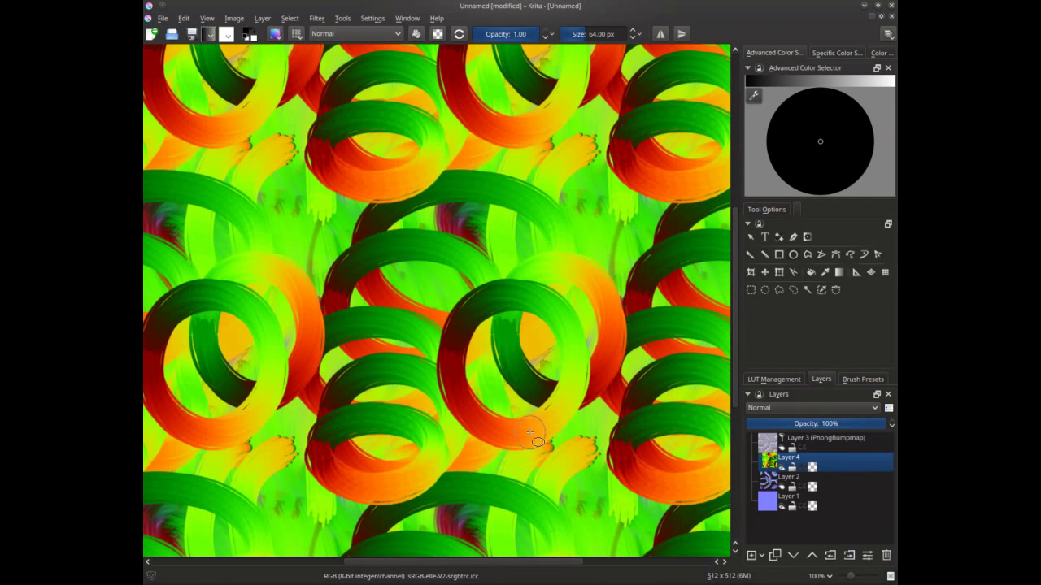
# - Set the freehand brush to Tilt with 0% Elevation Sensitivity and paint over the whole tile in flat blue
pyautogui.click(750, 256)
pyautogui.click(274, 36)
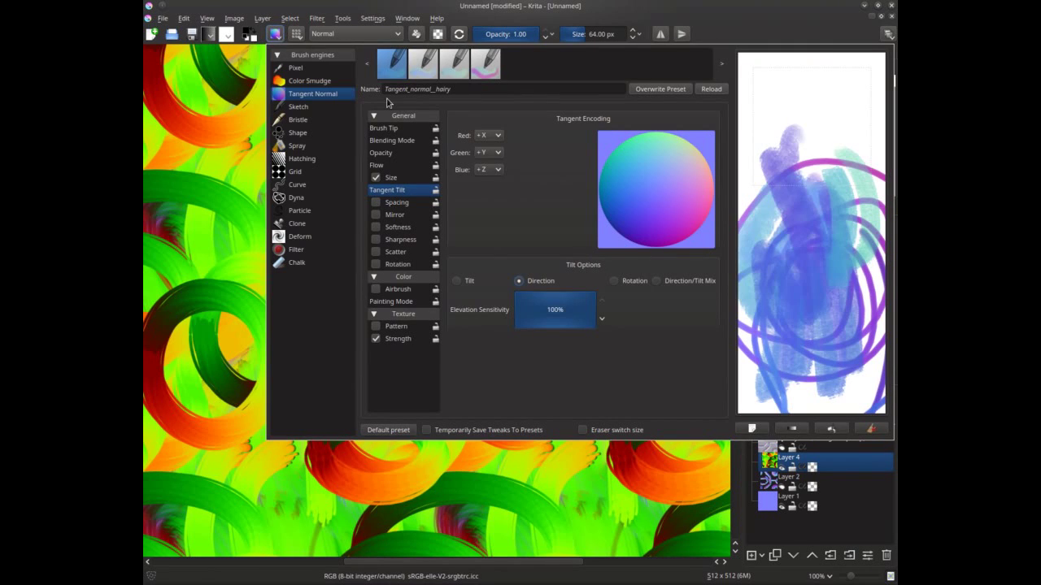
pyautogui.click(456, 281)
pyautogui.click(555, 310)
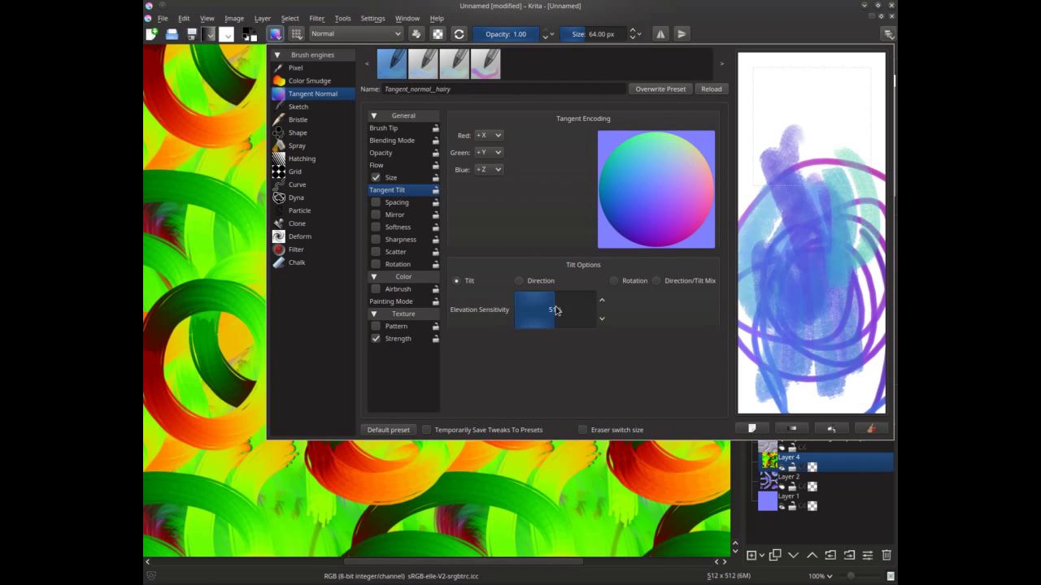
pyautogui.moveTo(555, 311); pyautogui.dragTo(510, 316)
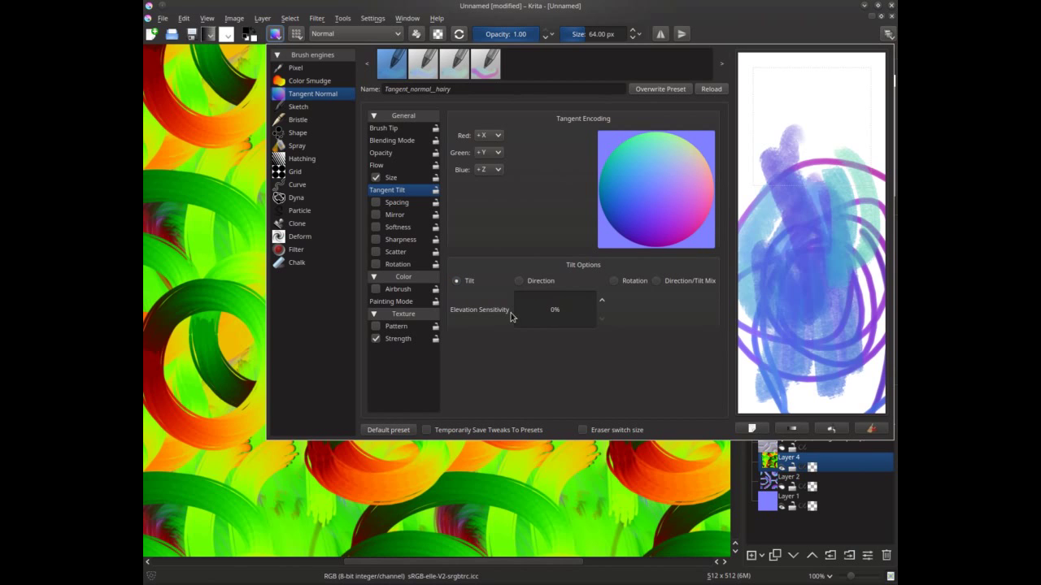
pyautogui.moveTo(319, 285)
pyautogui.mouseDown()
pyautogui.moveTo(405, 404)
pyautogui.moveTo(366, 167)
pyautogui.moveTo(533, 362)
pyautogui.moveTo(553, 317)
pyautogui.moveTo(491, 125)
pyautogui.moveTo(570, 211)
pyautogui.moveTo(634, 98)
pyautogui.mouseUp()
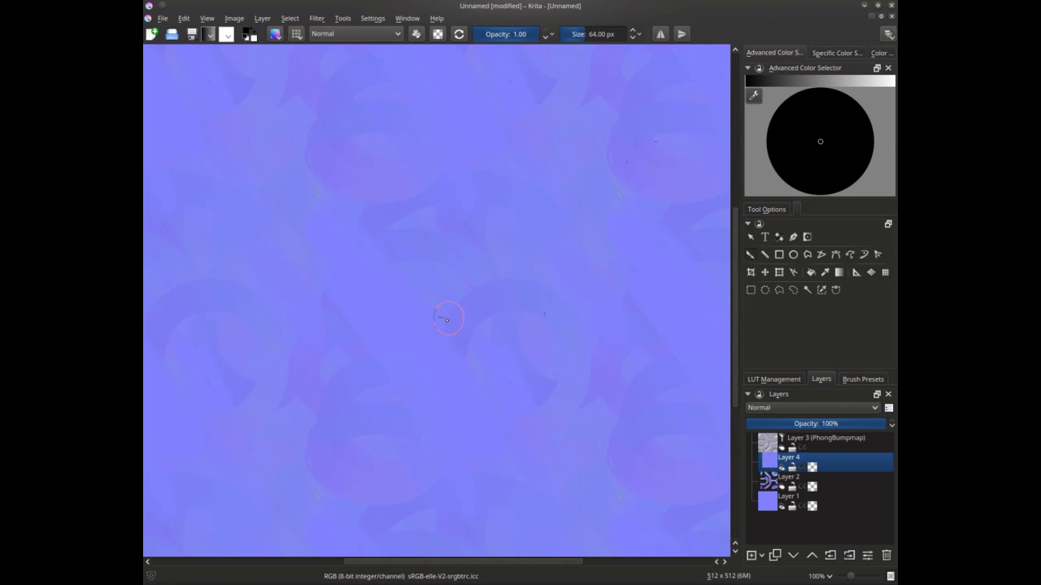
# - Set Elevation Sensitivity to just under 50% and paint hatched and zigzag strokes while previewing through the PhongBumpmap layer
pyautogui.click(275, 33)
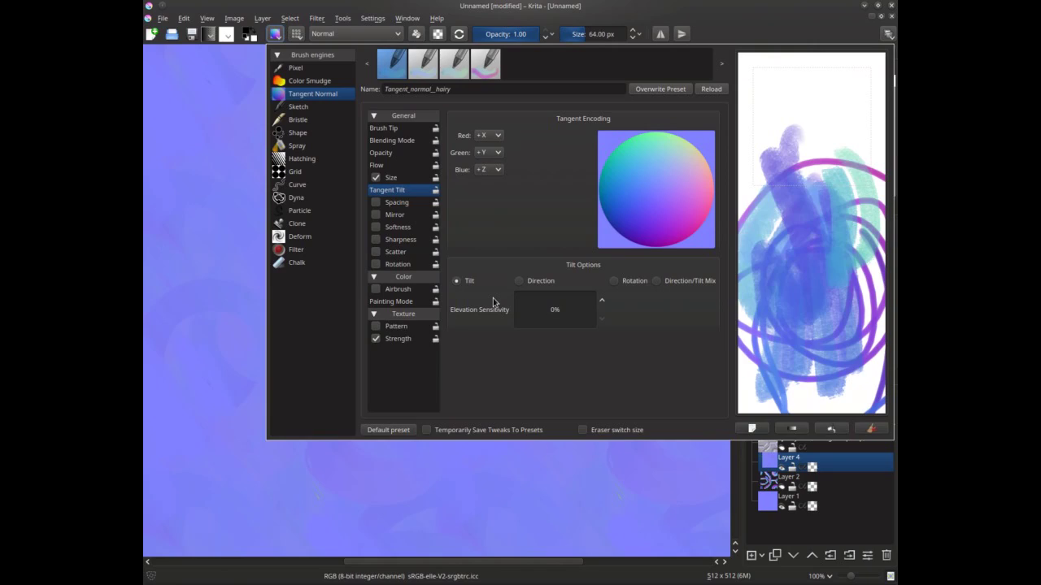
pyautogui.moveTo(530, 317); pyautogui.dragTo(553, 314)
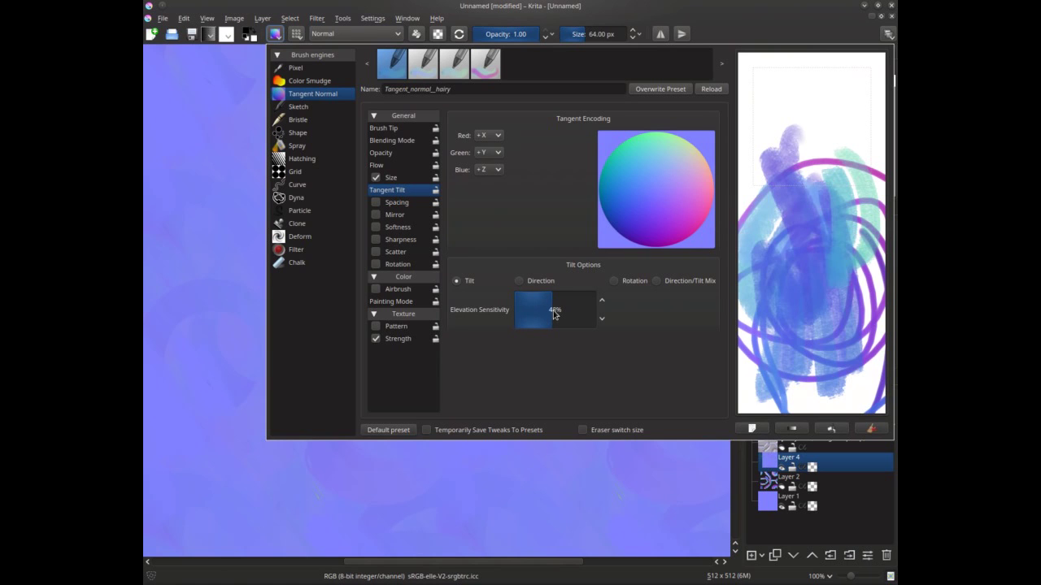
pyautogui.moveTo(462, 275); pyautogui.dragTo(480, 372)
pyautogui.moveTo(468, 313)
pyautogui.mouseDown()
pyautogui.moveTo(497, 362)
pyautogui.moveTo(528, 337)
pyautogui.moveTo(579, 345)
pyautogui.mouseUp()
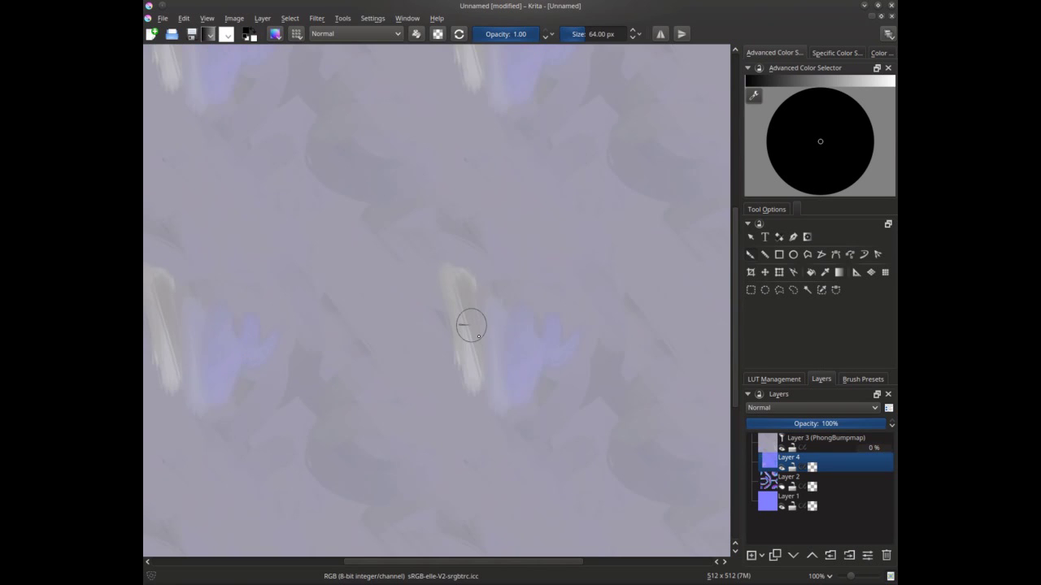
pyautogui.moveTo(465, 329)
pyautogui.mouseDown()
pyautogui.moveTo(481, 376)
pyautogui.moveTo(538, 425)
pyautogui.mouseUp()
pyautogui.moveTo(441, 432)
pyautogui.mouseDown()
pyautogui.moveTo(394, 517)
pyautogui.moveTo(314, 432)
pyautogui.mouseUp()
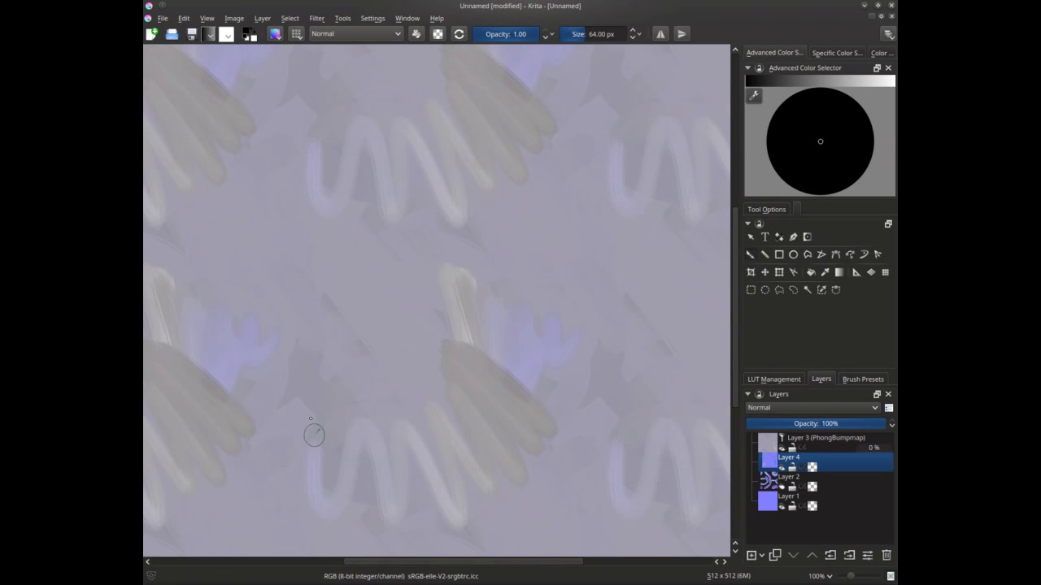
# - Paint a ball with triangular outlines and a broad curved band across the tile, and hide the PhongBumpmap preview
pyautogui.moveTo(273, 370)
pyautogui.mouseDown()
pyautogui.moveTo(350, 294)
pyautogui.moveTo(434, 249)
pyautogui.moveTo(445, 348)
pyautogui.moveTo(391, 421)
pyautogui.moveTo(447, 319)
pyautogui.moveTo(425, 290)
pyautogui.moveTo(349, 280)
pyautogui.moveTo(344, 356)
pyautogui.moveTo(376, 296)
pyautogui.moveTo(380, 369)
pyautogui.mouseUp()
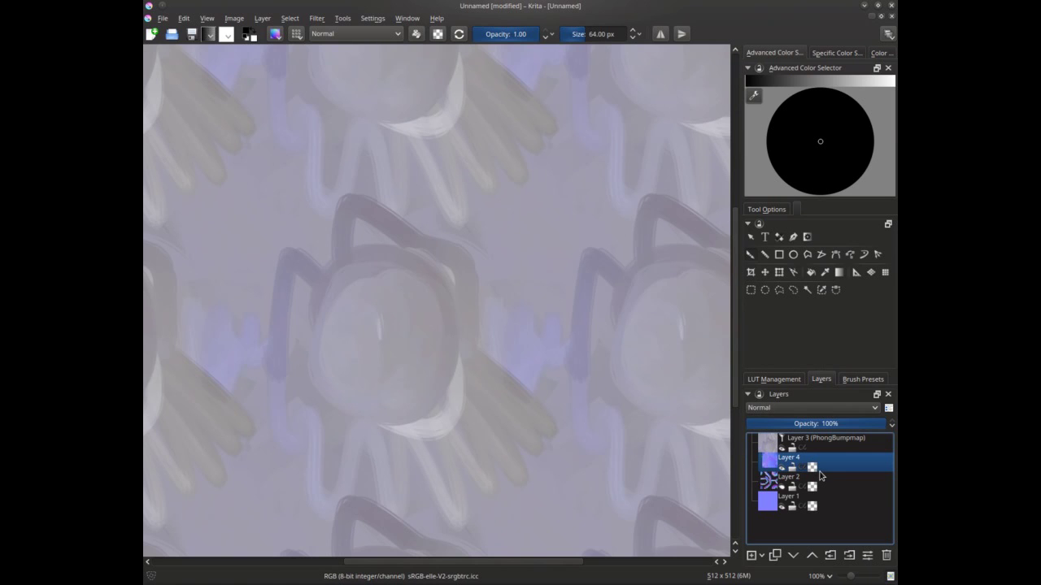
pyautogui.click(764, 557)
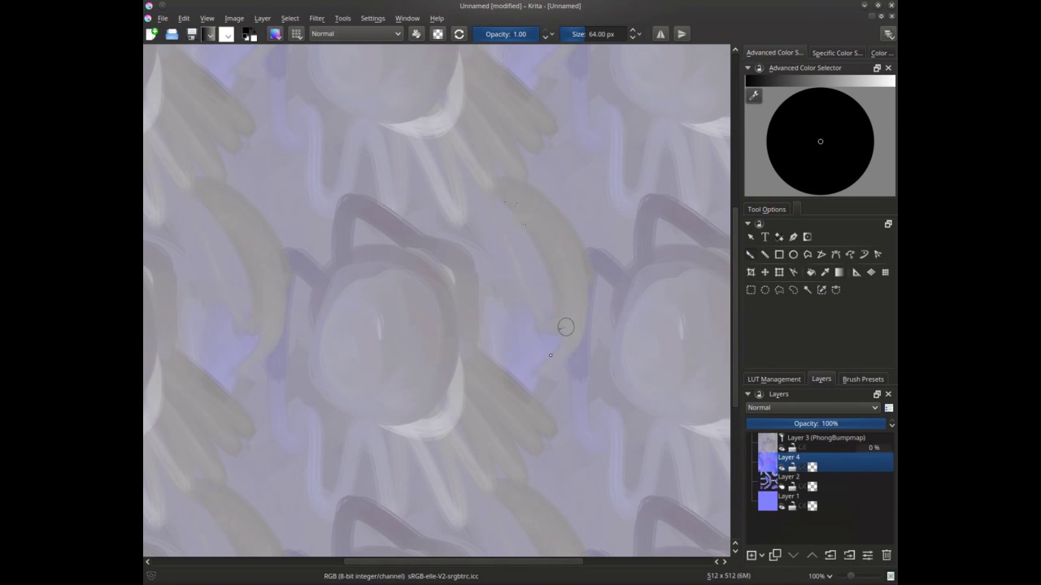
pyautogui.click(275, 33)
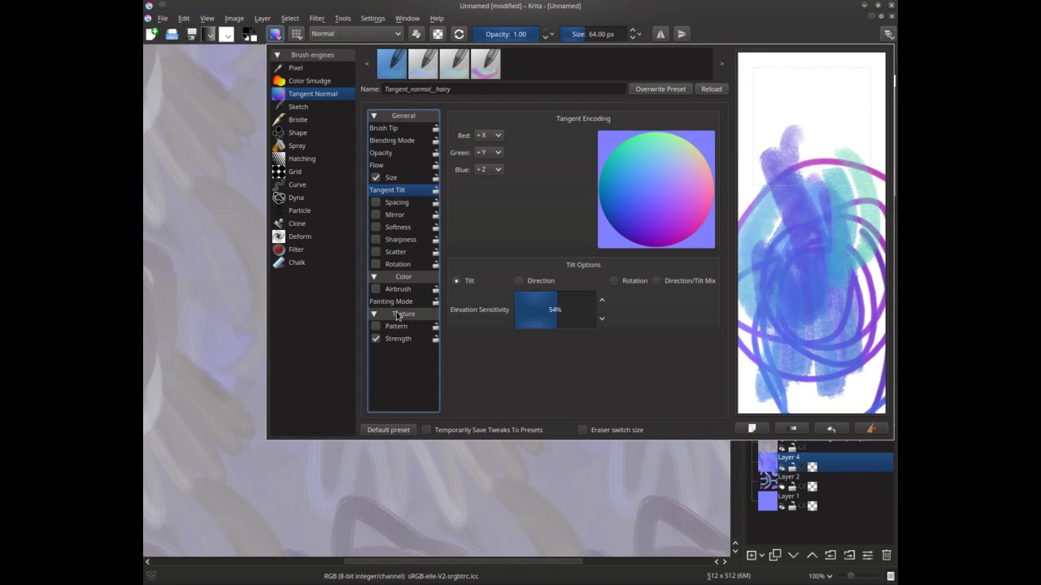
pyautogui.click(275, 34)
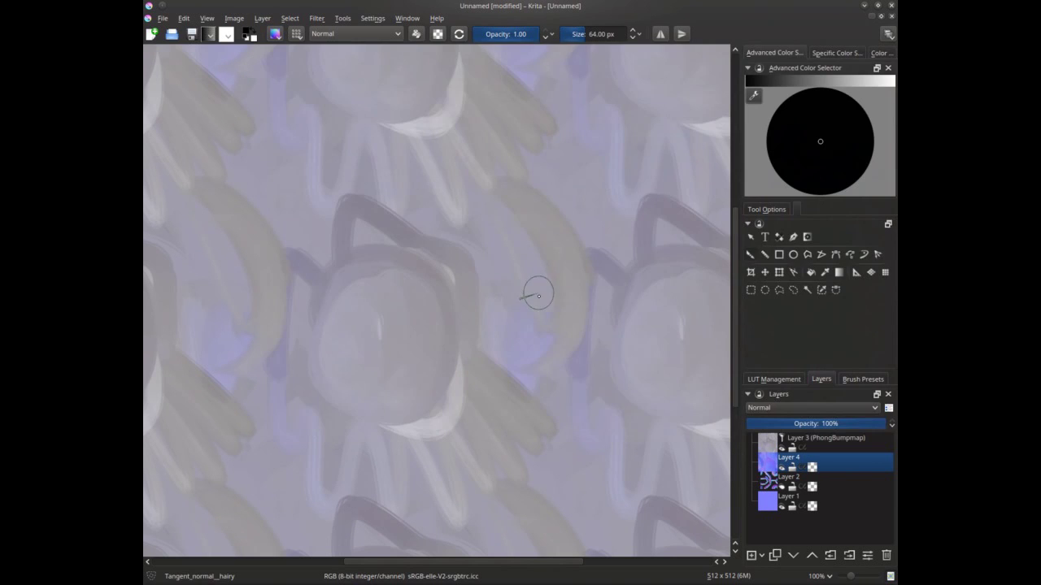
pyautogui.click(781, 447)
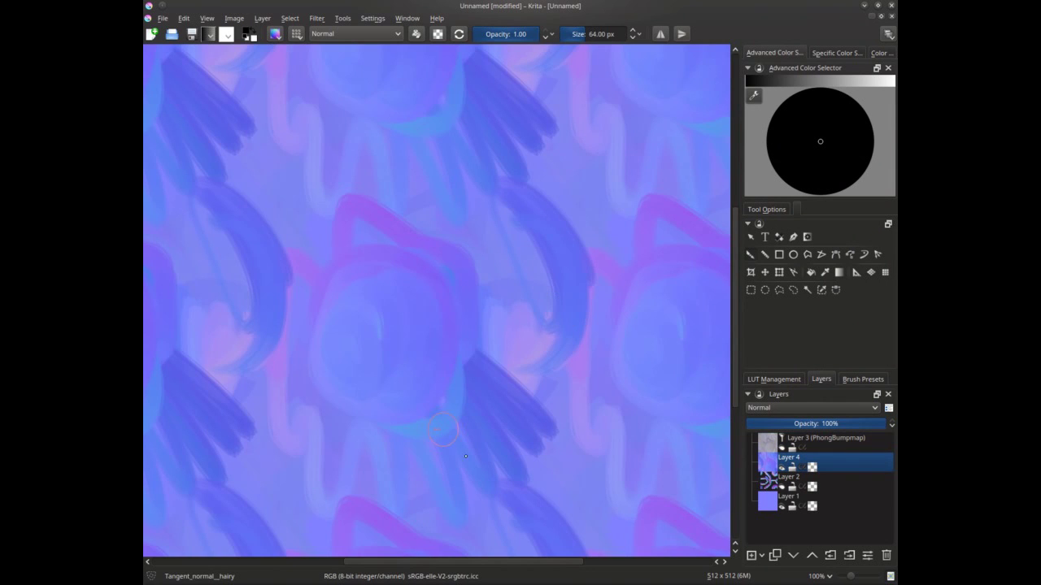
# - Set the tangent normal brush's opacity strength to 0.37 and test it with a stroke on the scratchpad
pyautogui.click(276, 34)
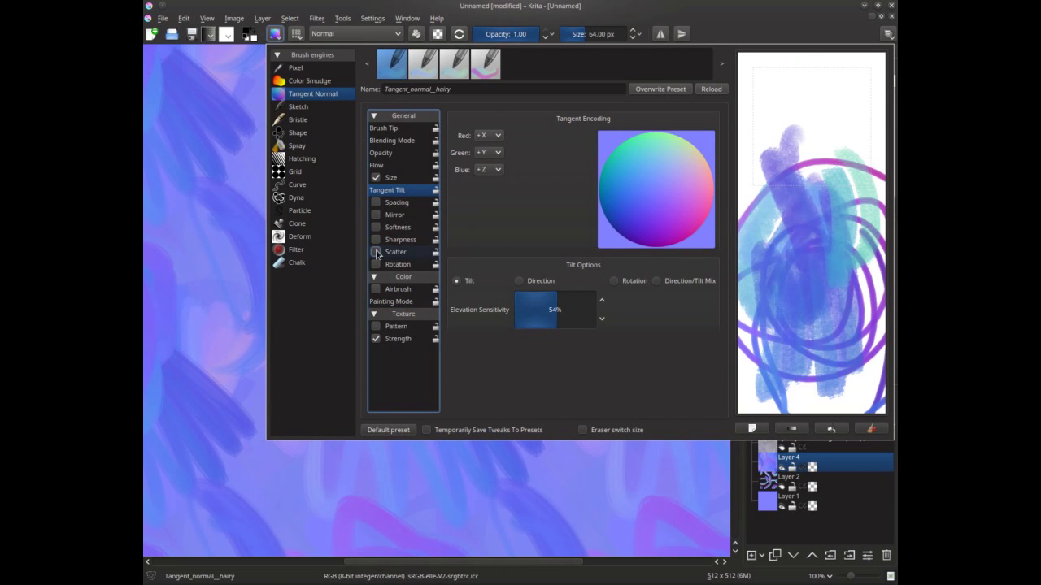
pyautogui.click(381, 153)
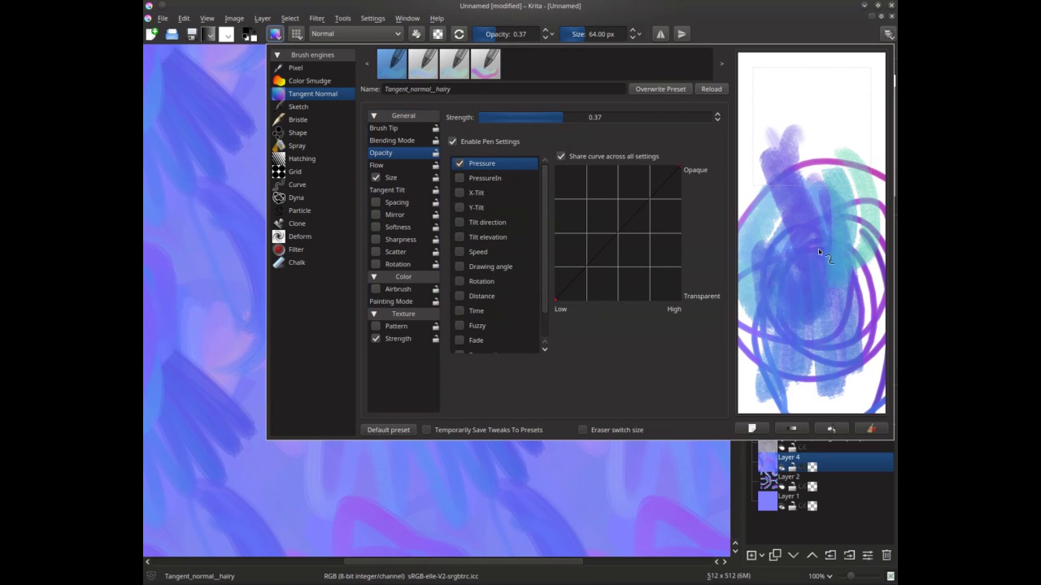
pyautogui.moveTo(744, 139); pyautogui.dragTo(764, 305)
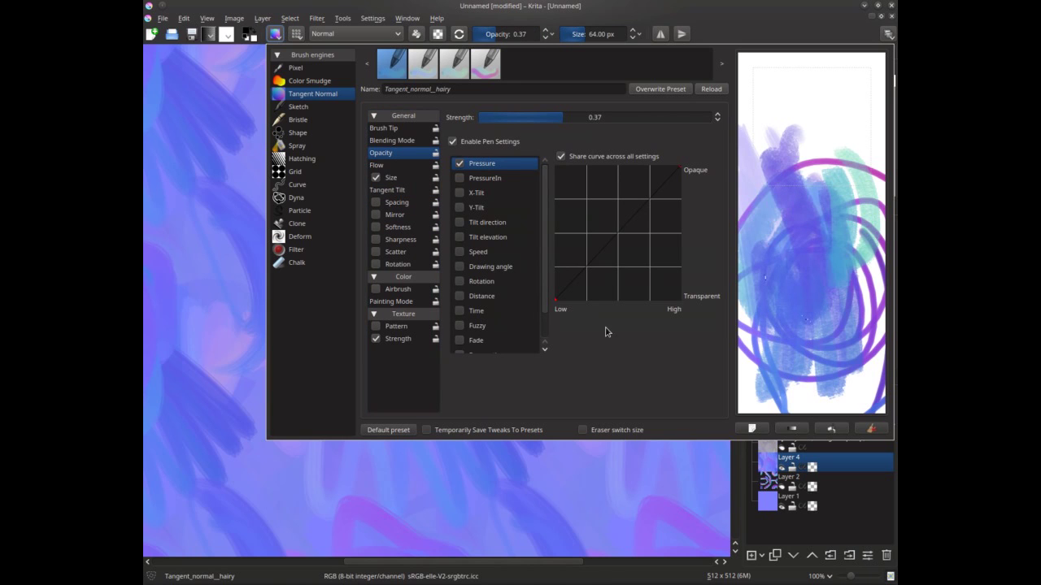
pyautogui.click(277, 37)
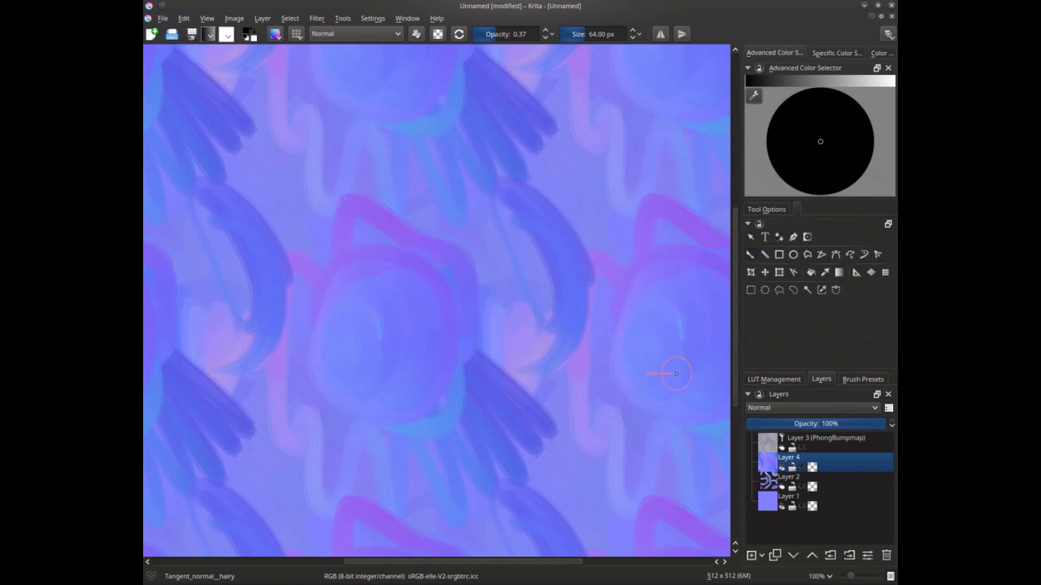
# - Add a filter layer with the Map category's Normalize filter above Layer 4
pyautogui.click(762, 557)
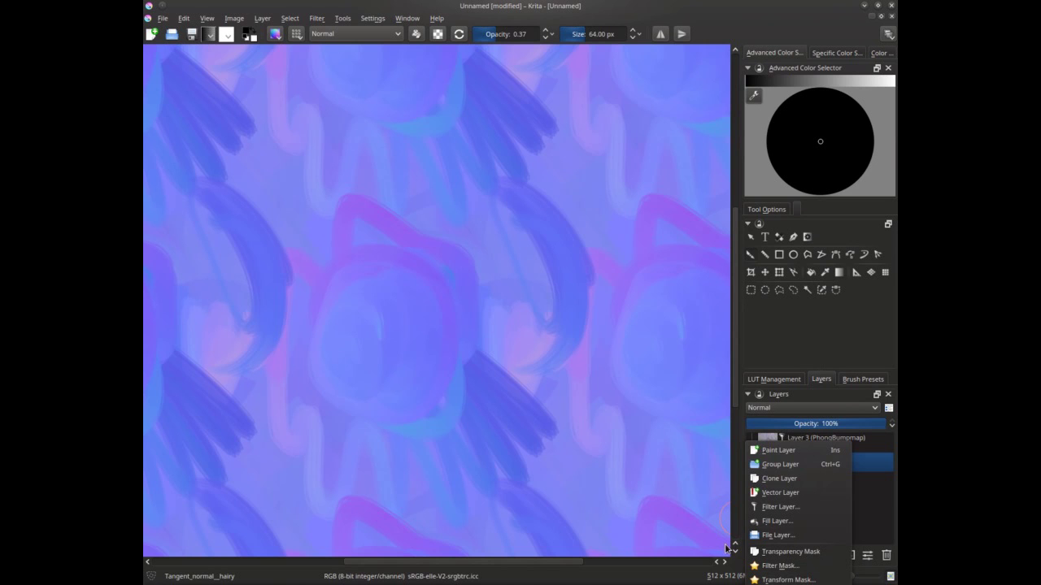
pyautogui.click(780, 507)
pyautogui.click(389, 270)
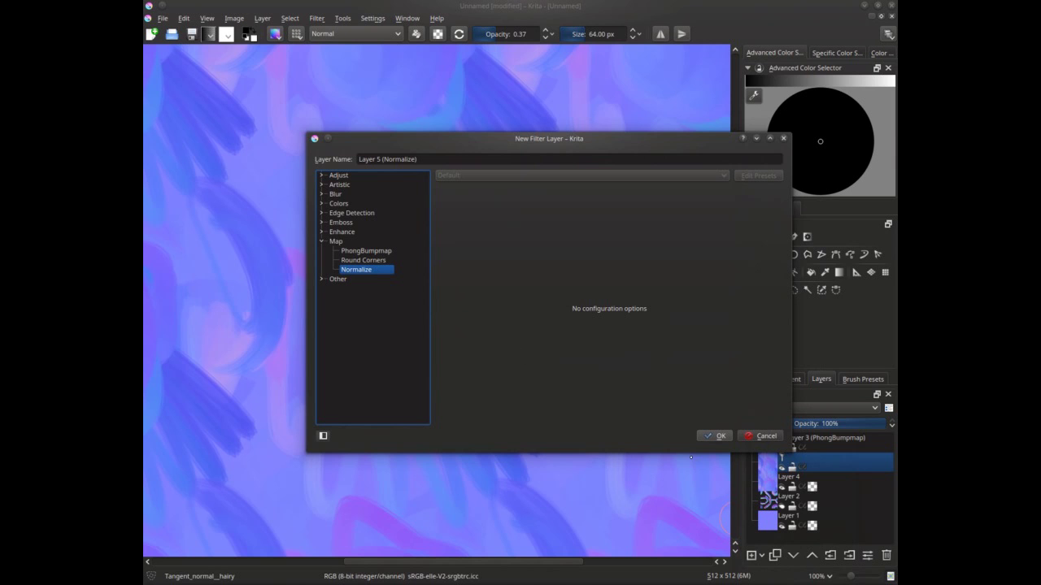
pyautogui.click(715, 436)
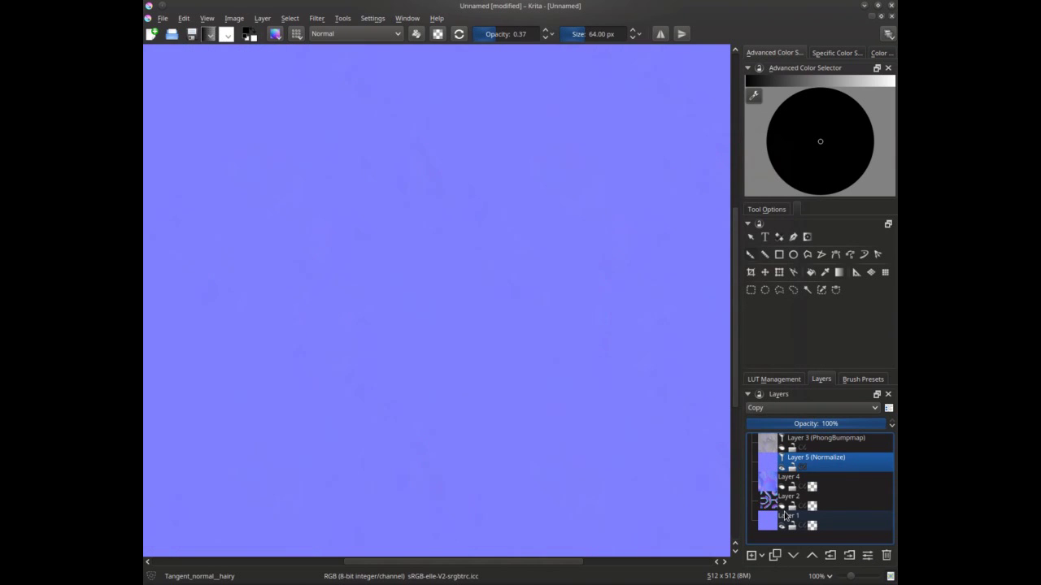
# - Display Layer 2's hexagon-and-circle pattern through the Normalize layer and turn the PhongBumpmap preview back on
pyautogui.click(781, 469)
pyautogui.click(781, 469)
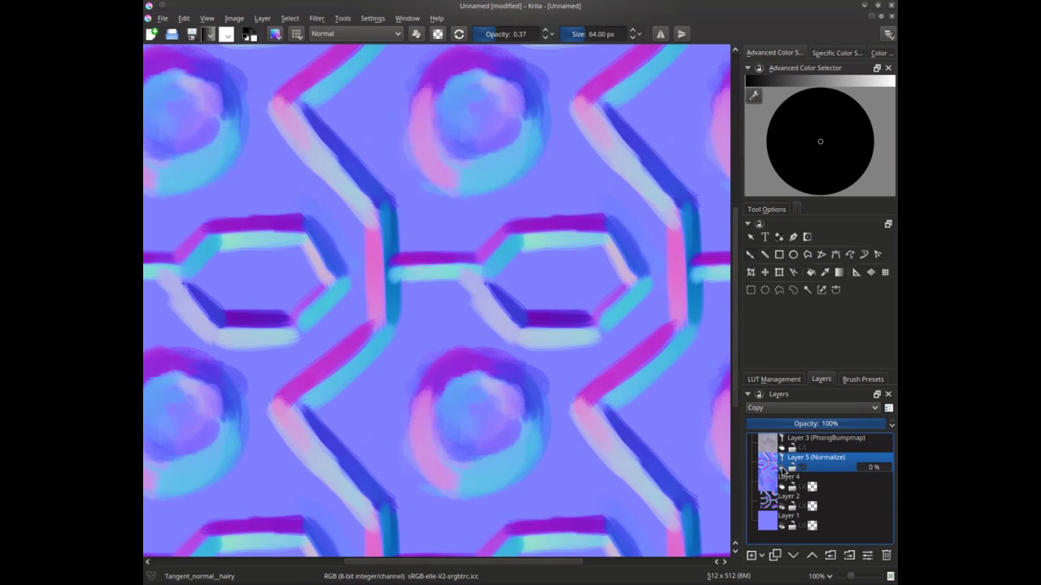
pyautogui.click(783, 448)
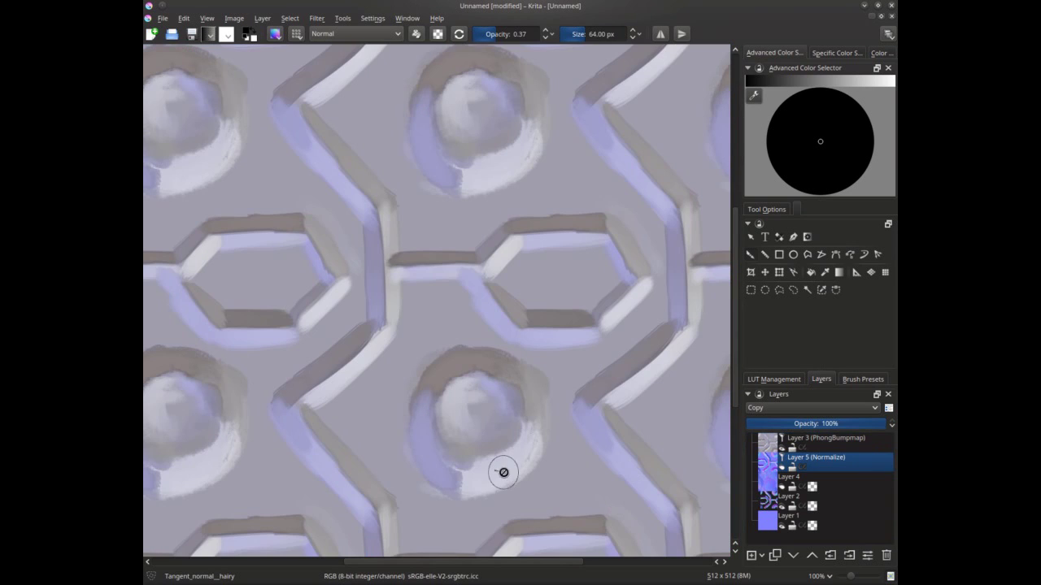
pyautogui.moveTo(449, 369)
pyautogui.mouseDown()
pyautogui.moveTo(418, 353)
pyautogui.moveTo(405, 325)
pyautogui.moveTo(414, 330)
pyautogui.mouseUp()
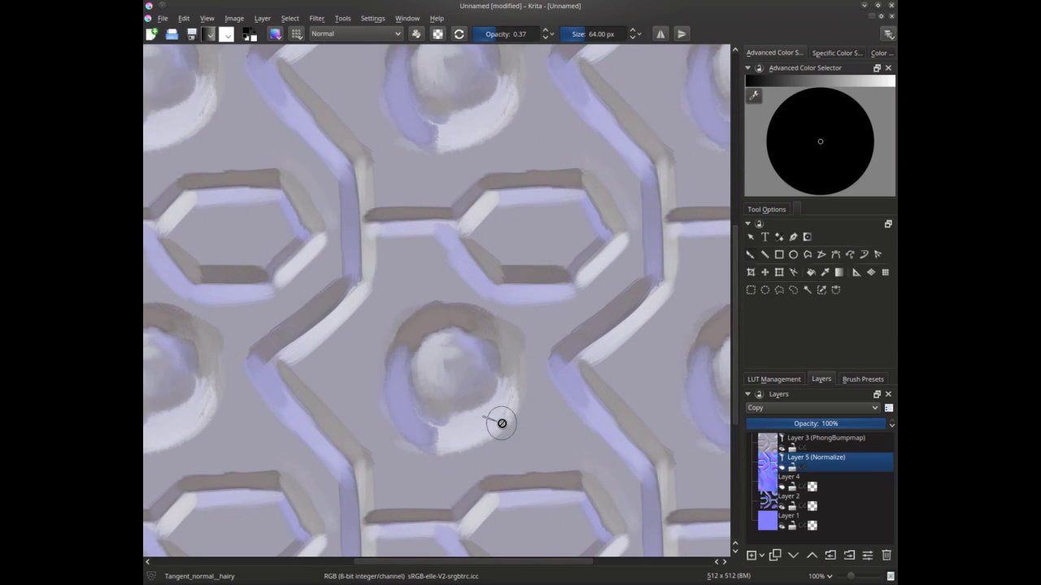
# - Compare the pattern's shading with the Normalize layer turned off and toggle Layer 4's visibility
pyautogui.click(781, 470)
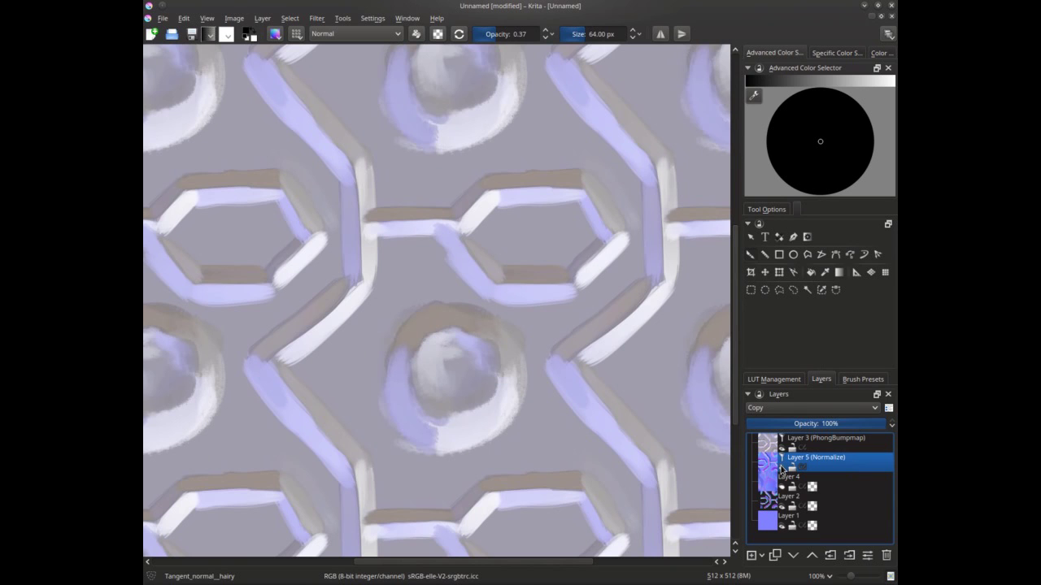
pyautogui.moveTo(448, 251); pyautogui.dragTo(441, 182)
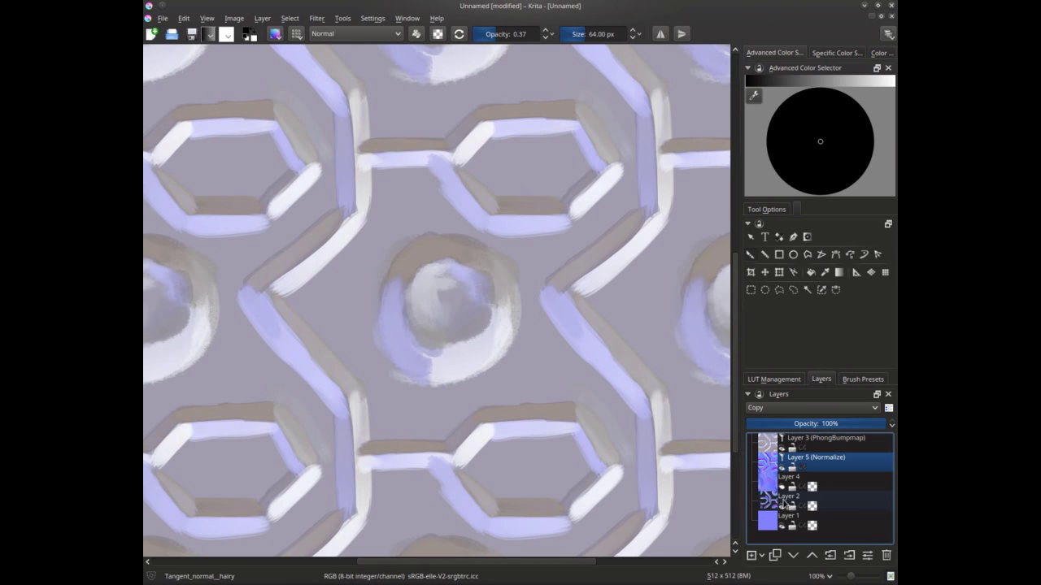
pyautogui.click(782, 488)
pyautogui.click(783, 488)
# - Switch to Blender and select the textured planes one by one to inspect the normal map texture assigned to each
pyautogui.moveTo(539, 380); pyautogui.dragTo(528, 396)
pyautogui.moveTo(413, 172); pyautogui.dragTo(414, 194)
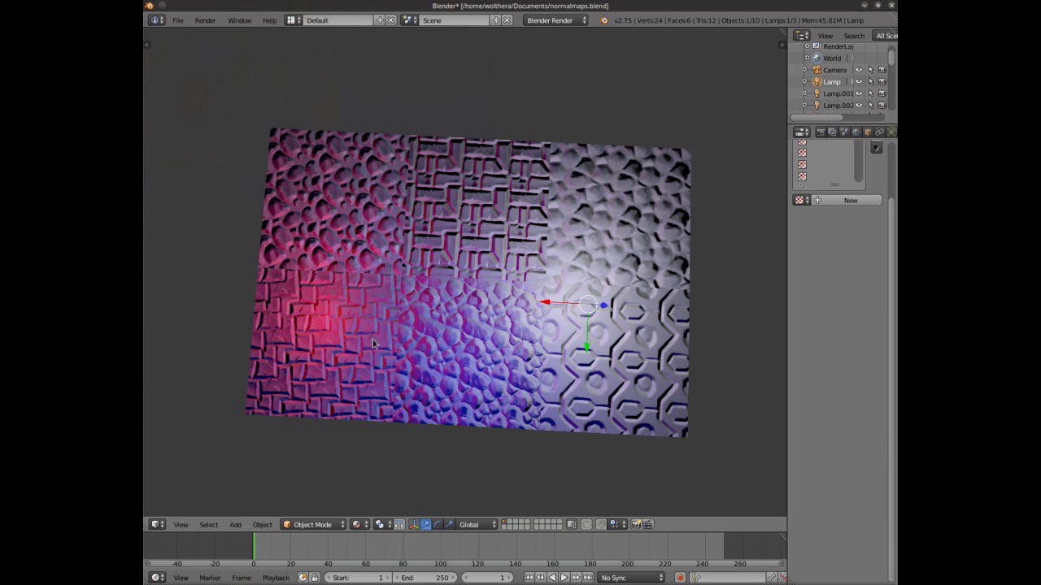
pyautogui.moveTo(400, 364)
pyautogui.mouseDown()
pyautogui.moveTo(415, 404)
pyautogui.moveTo(411, 374)
pyautogui.mouseUp()
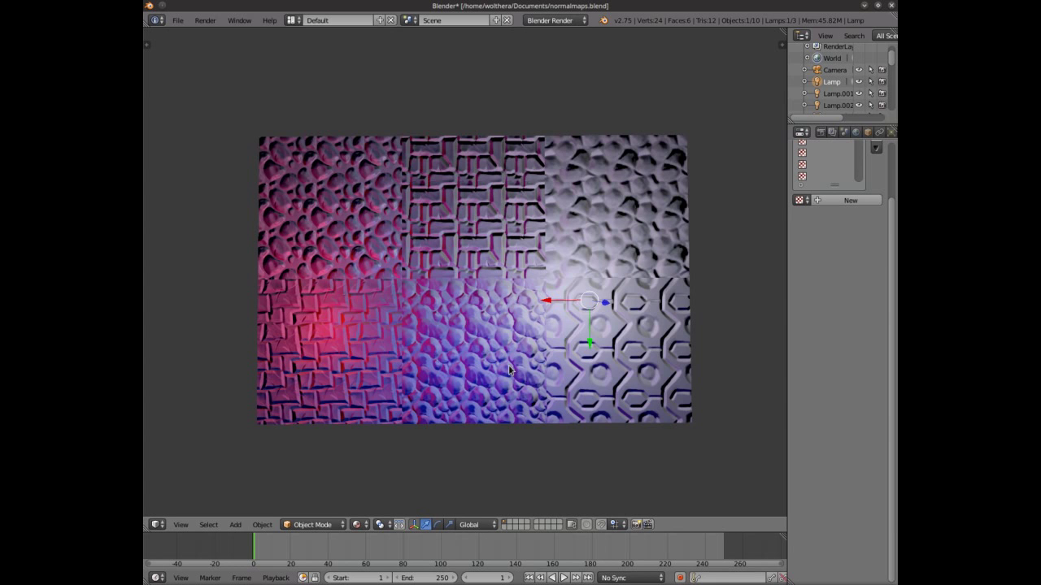
pyautogui.moveTo(480, 393); pyautogui.dragTo(495, 409)
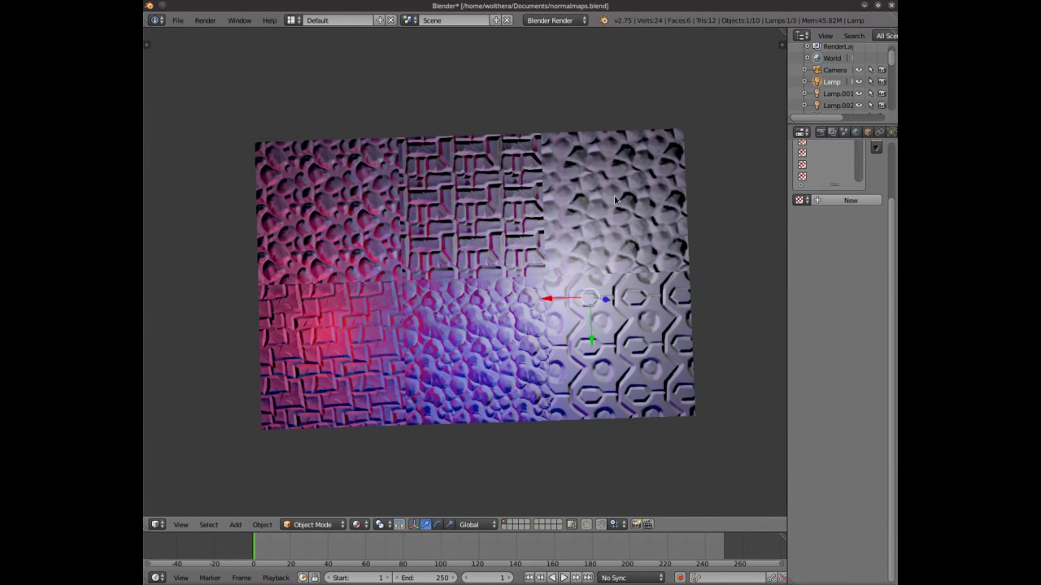
pyautogui.rightClick(318, 229)
pyautogui.press('g')
pyautogui.rightClick(318, 230)
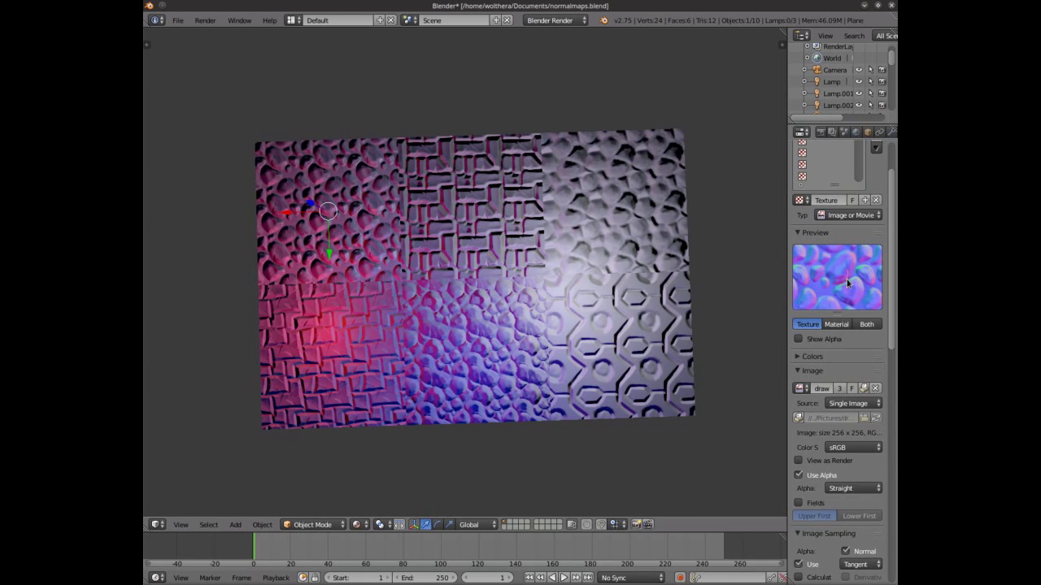
pyautogui.rightClick(337, 396)
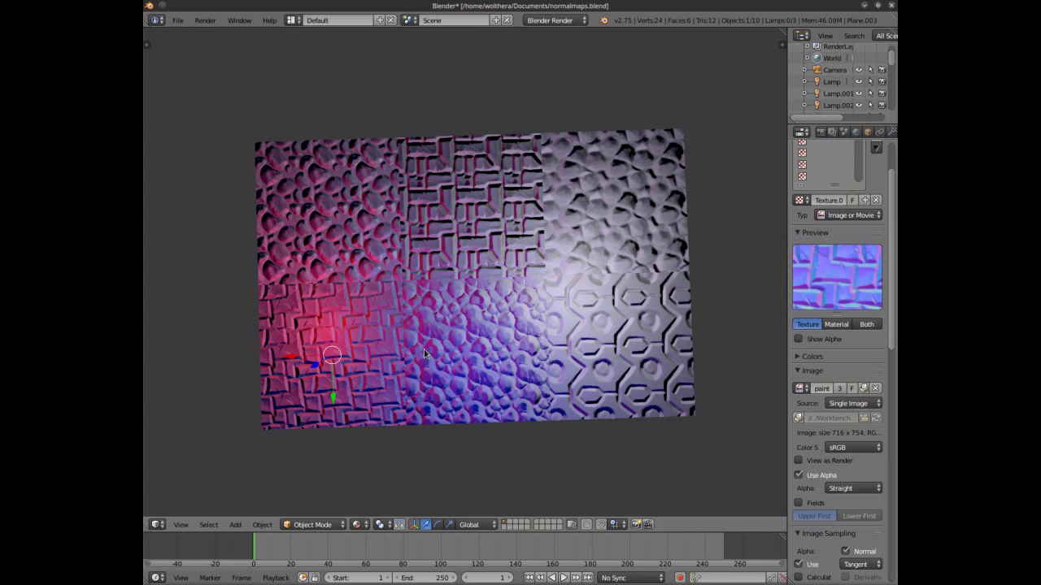
pyautogui.rightClick(447, 372)
pyautogui.rightClick(467, 206)
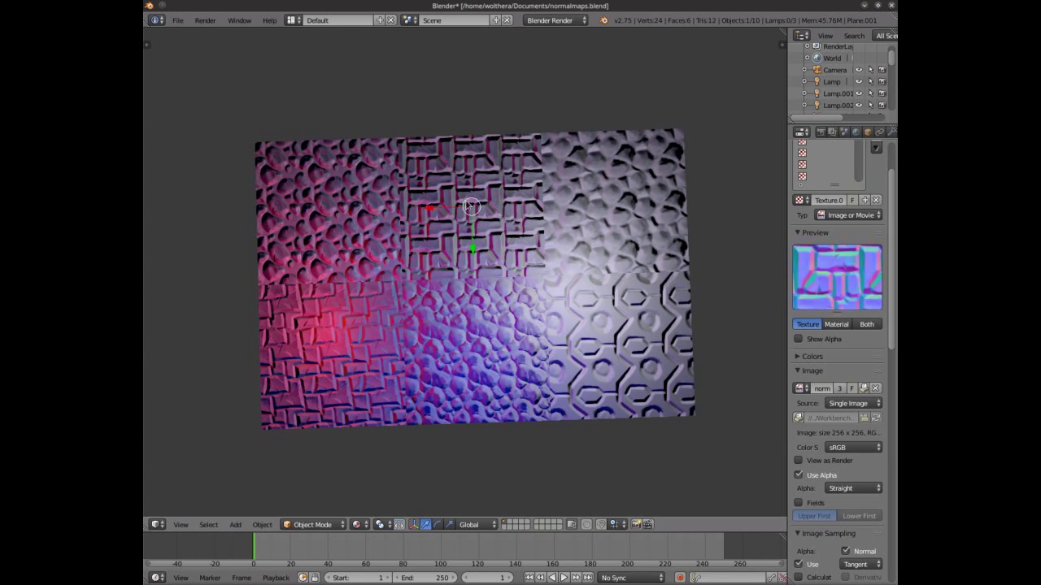
pyautogui.rightClick(617, 209)
# - Move the white lamp onto the rounded-stone plane and examine the relief of the neighbouring brick and stone planes up close
pyautogui.rightClick(580, 298)
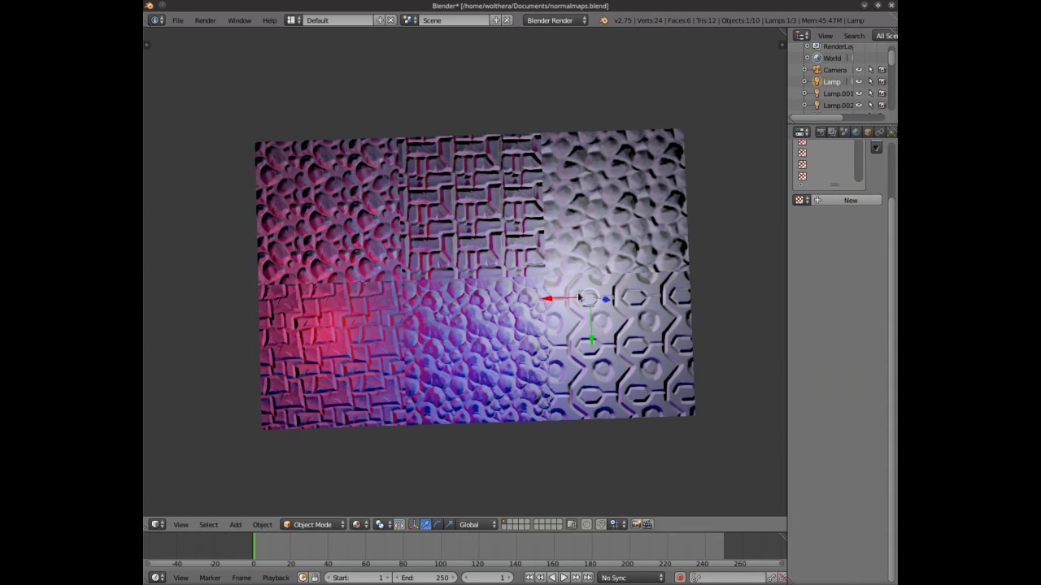
pyautogui.press('g')
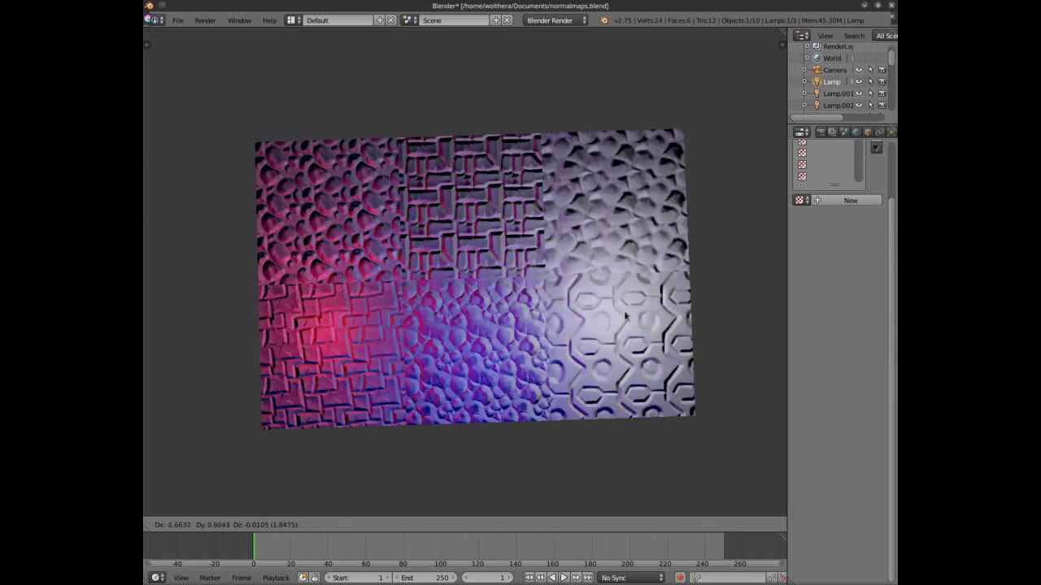
pyautogui.click(638, 280)
pyautogui.scroll(1, 604, 426)
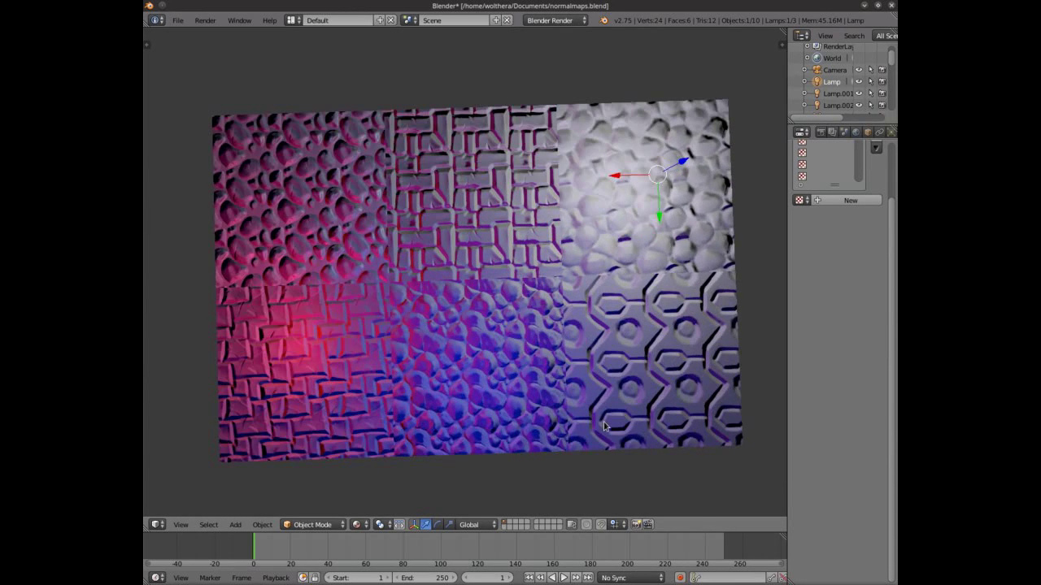
pyautogui.scroll(8, 604, 426)
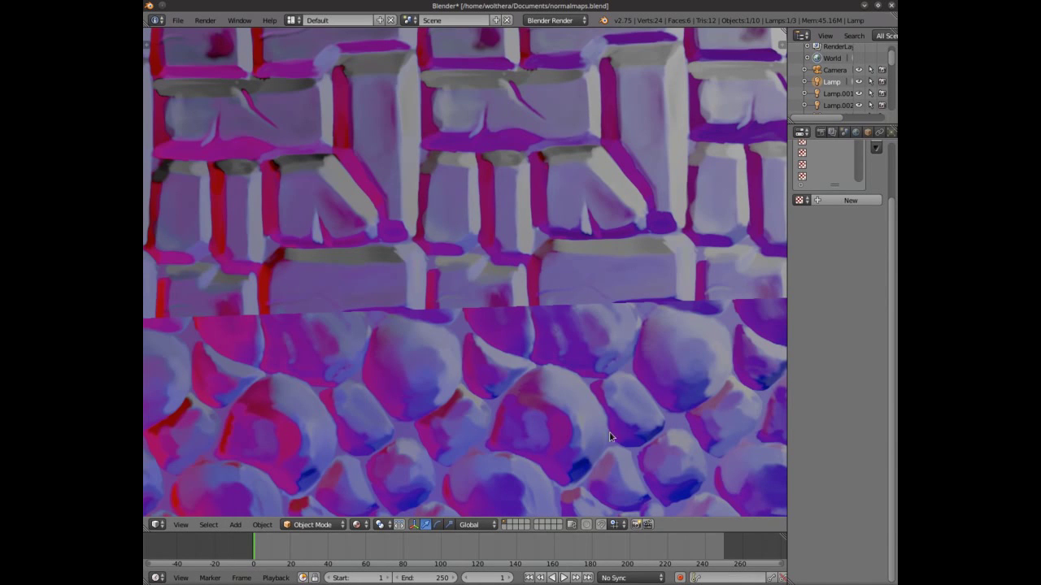
pyautogui.scroll(-2, 661, 432)
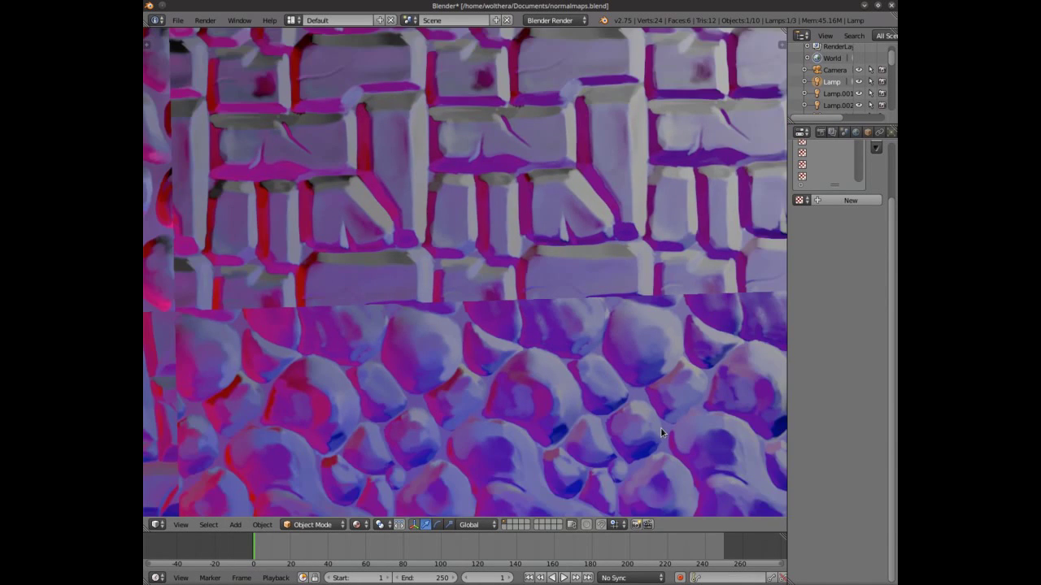
pyautogui.scroll(-5, 660, 432)
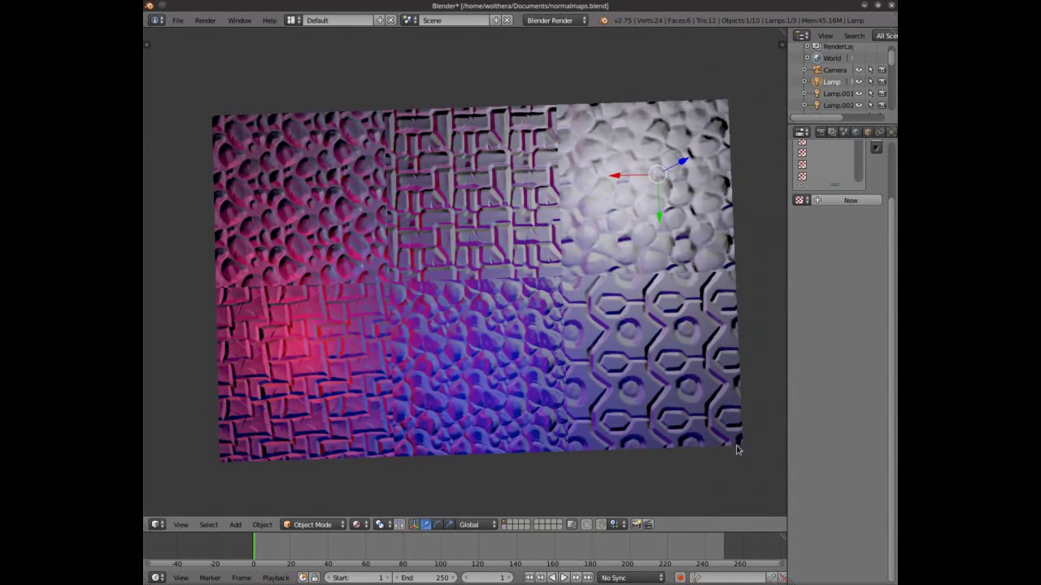
# - Move the white lamp along Y onto the hexagon-patterned plane and shift it along X across that pattern
pyautogui.moveTo(665, 221); pyautogui.dragTo(667, 351)
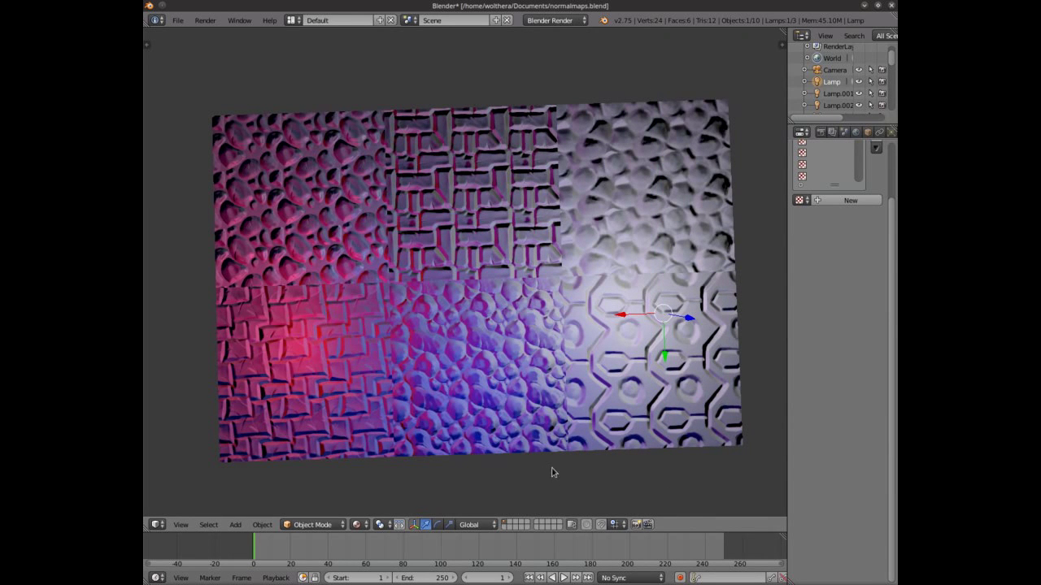
pyautogui.moveTo(615, 377); pyautogui.dragTo(448, 378)
pyautogui.scroll(2, 665, 368)
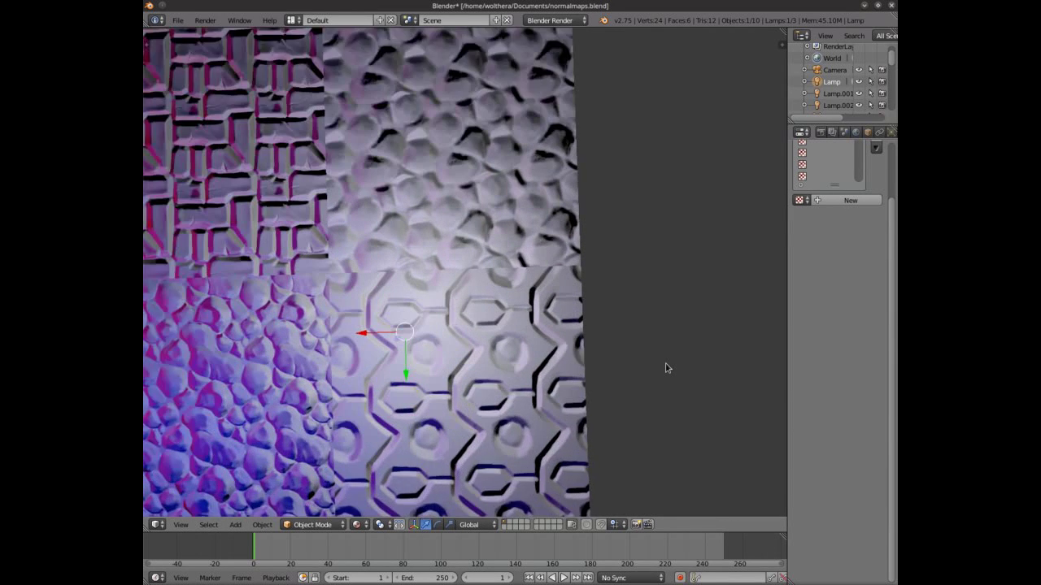
pyautogui.scroll(4, 665, 369)
pyautogui.moveTo(464, 403); pyautogui.dragTo(450, 388)
pyautogui.press('g')
pyautogui.press('x')
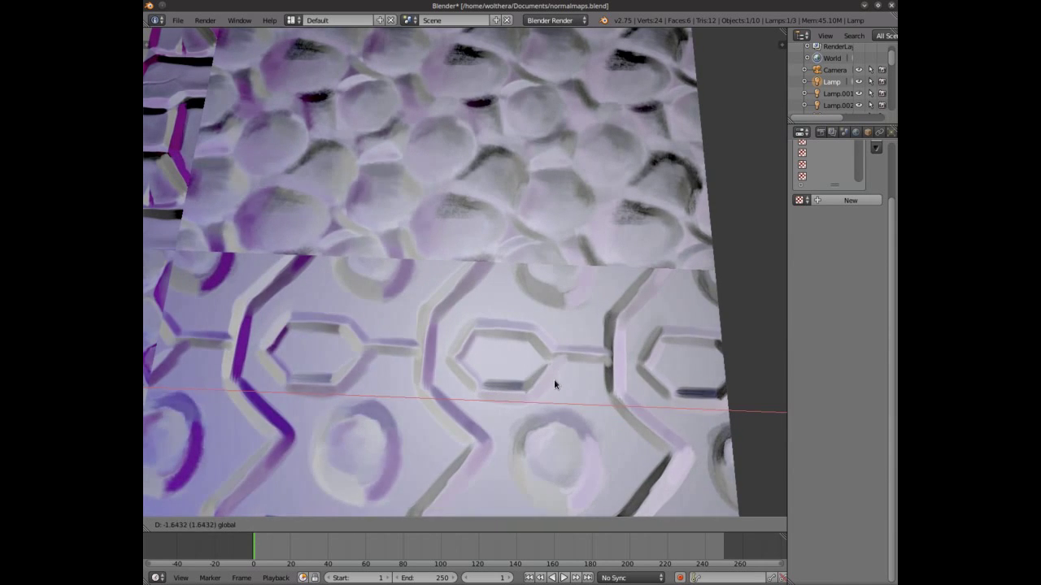
pyautogui.click(459, 424)
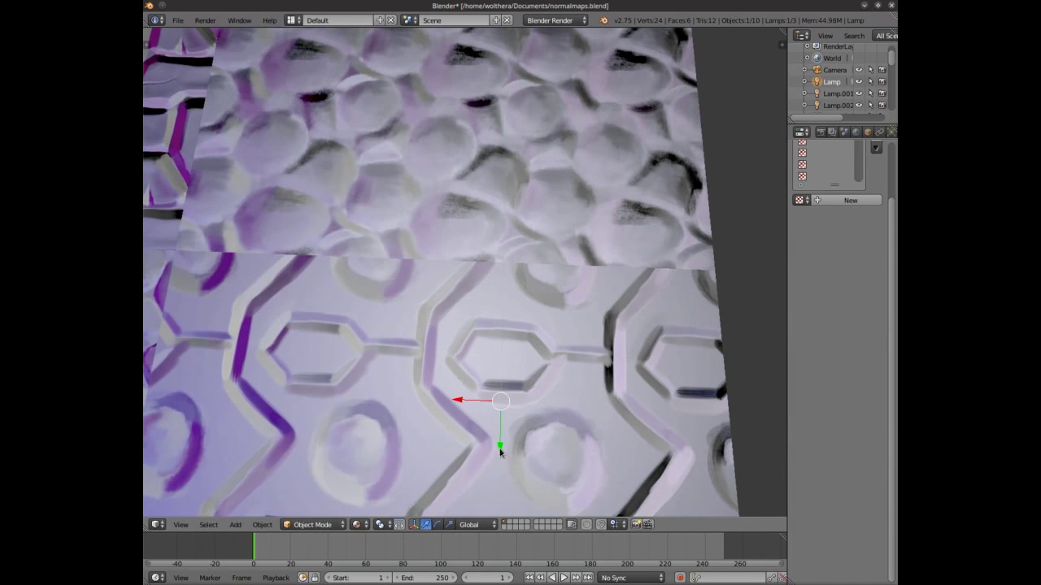
# - Slide the lamp back and forth along Y over the stone and hexagon planes and check the relief from a low angle
pyautogui.moveTo(499, 447); pyautogui.dragTo(521, 97)
pyautogui.moveTo(492, 32); pyautogui.dragTo(477, 167)
pyautogui.moveTo(478, 205); pyautogui.dragTo(454, 359)
pyautogui.moveTo(456, 275); pyautogui.dragTo(425, 351)
pyautogui.click(425, 350)
pyautogui.moveTo(424, 407); pyautogui.dragTo(402, 361)
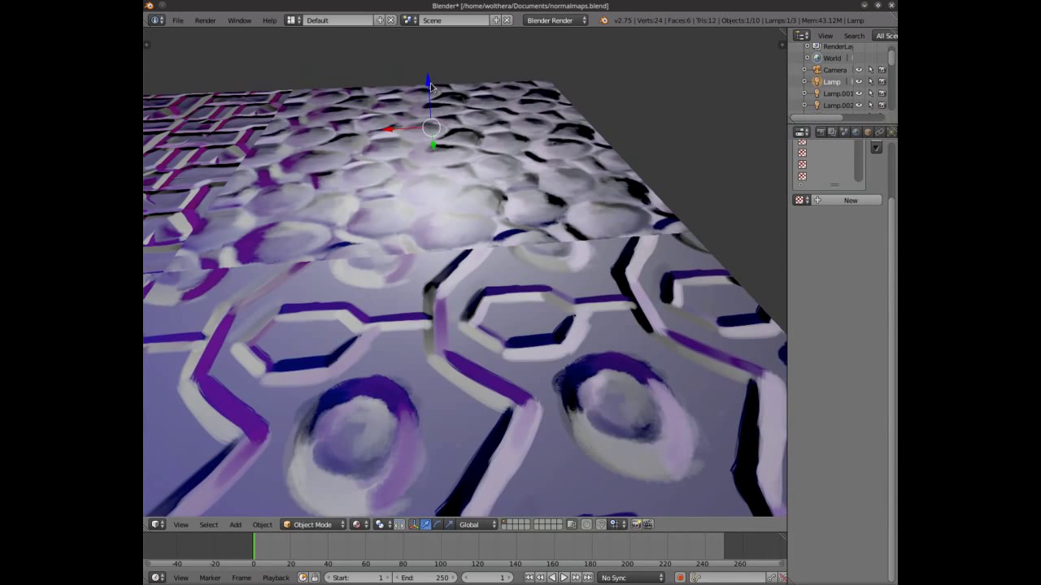
# - Raise the lamp along Z above the stone plane and move it along Y toward the hexagon plane
pyautogui.moveTo(429, 88); pyautogui.dragTo(434, 8)
pyautogui.moveTo(530, 313); pyautogui.dragTo(531, 324)
pyautogui.press('KP_7')
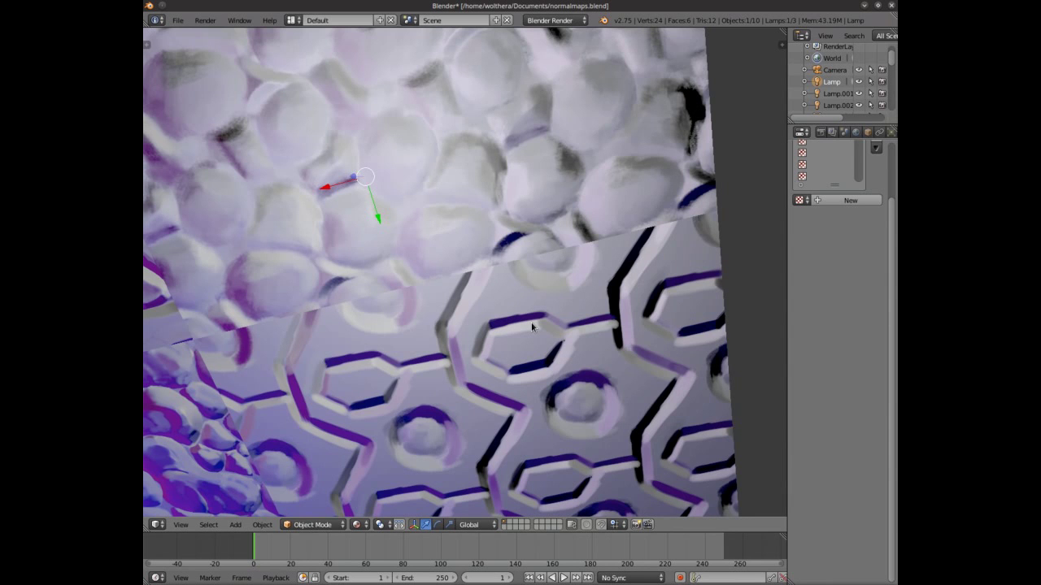
pyautogui.moveTo(401, 423); pyautogui.dragTo(396, 352)
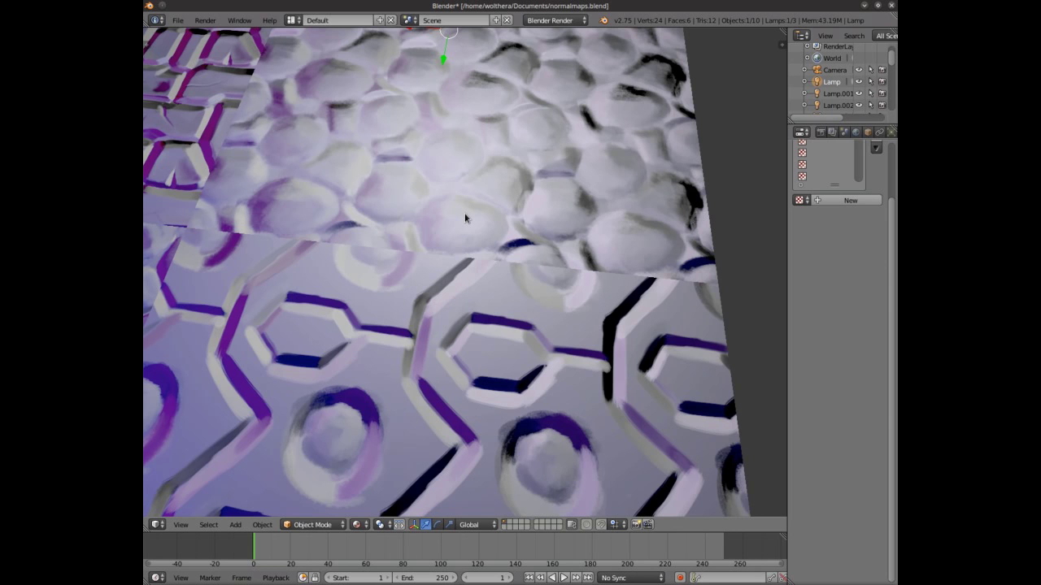
pyautogui.press('g')
pyautogui.press('y')
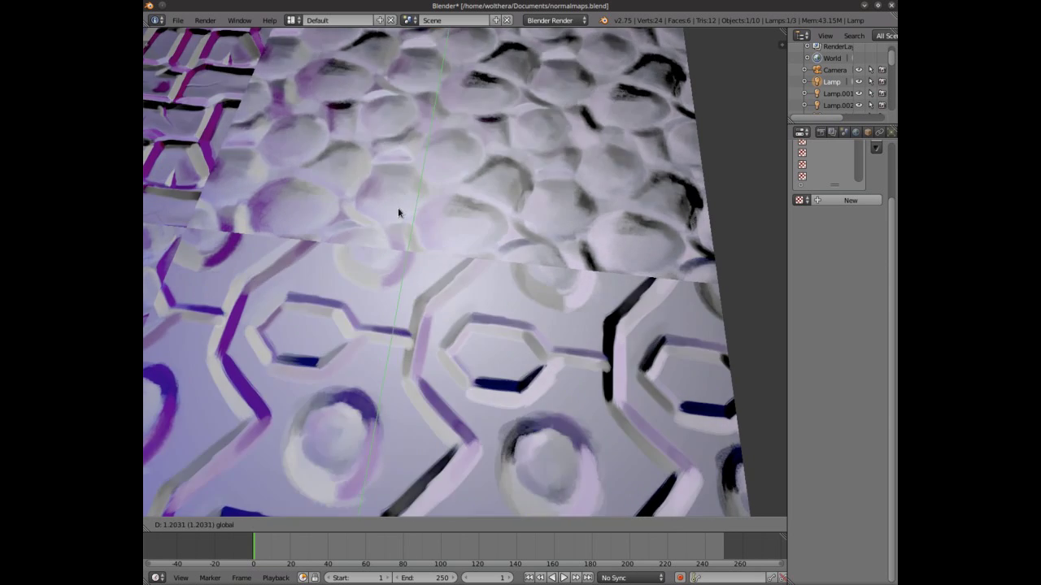
pyautogui.click(466, 280)
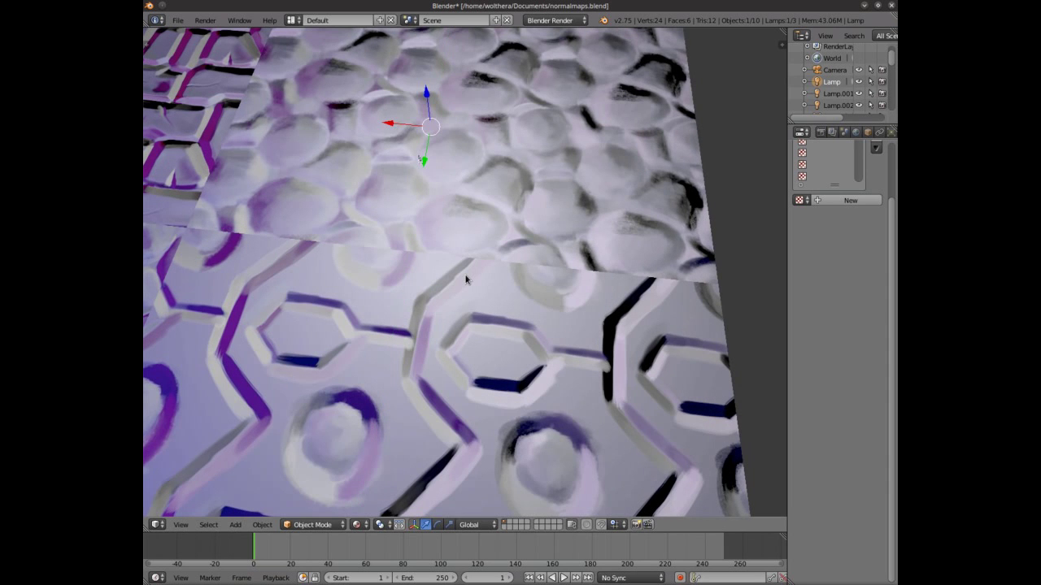